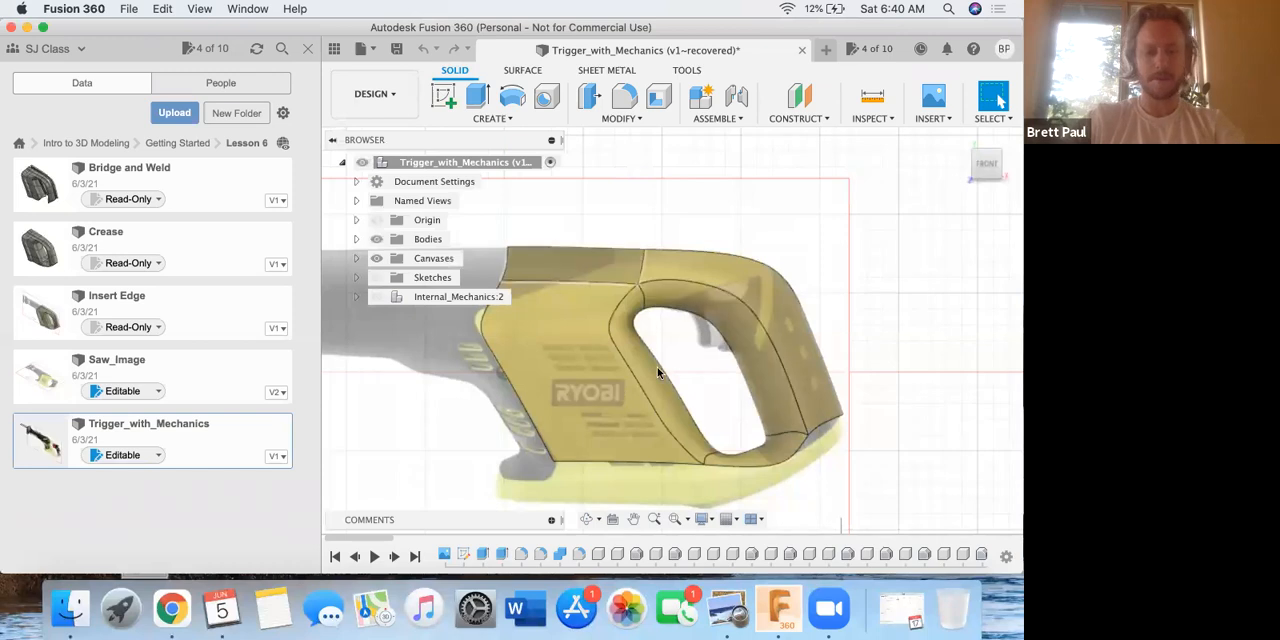
Examine the saw handle body against the canvas image from several angles, glancing at the saw handle casing PDF in Preview.
{"action": "middle_click_drag", "start_coordinate": [671, 363], "coordinate": [618, 420], "text": "shift"}
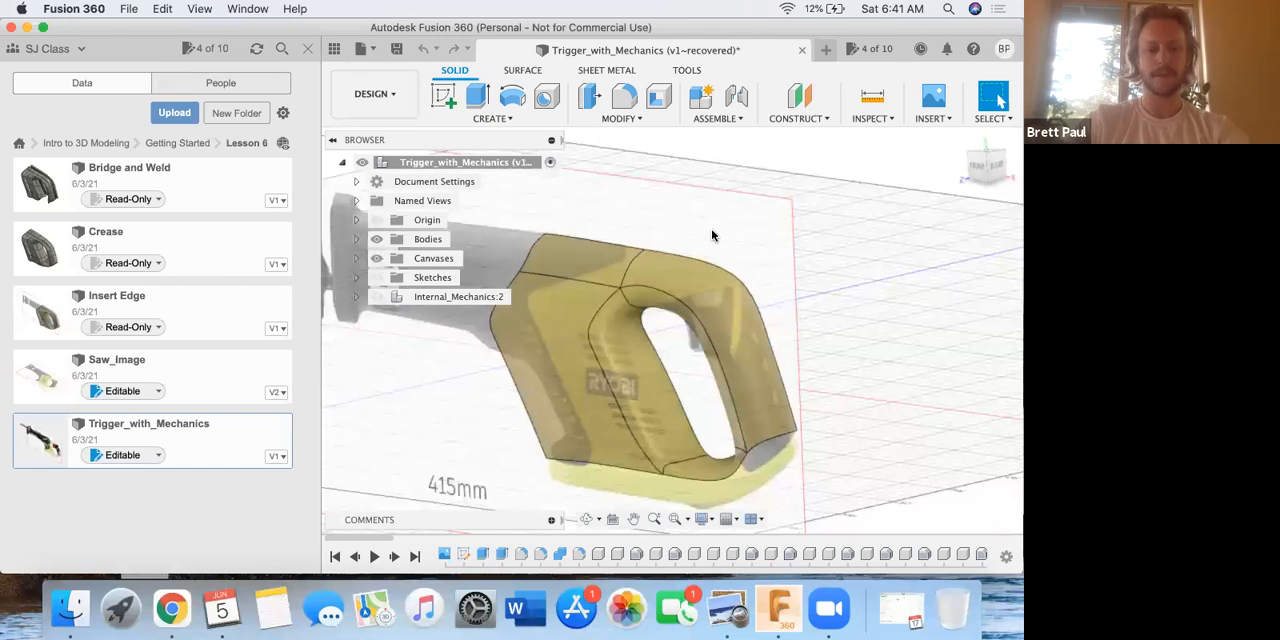
{"action": "key", "text": "ctrl+Up"}
{"action": "left_click", "coordinate": [257, 370]}
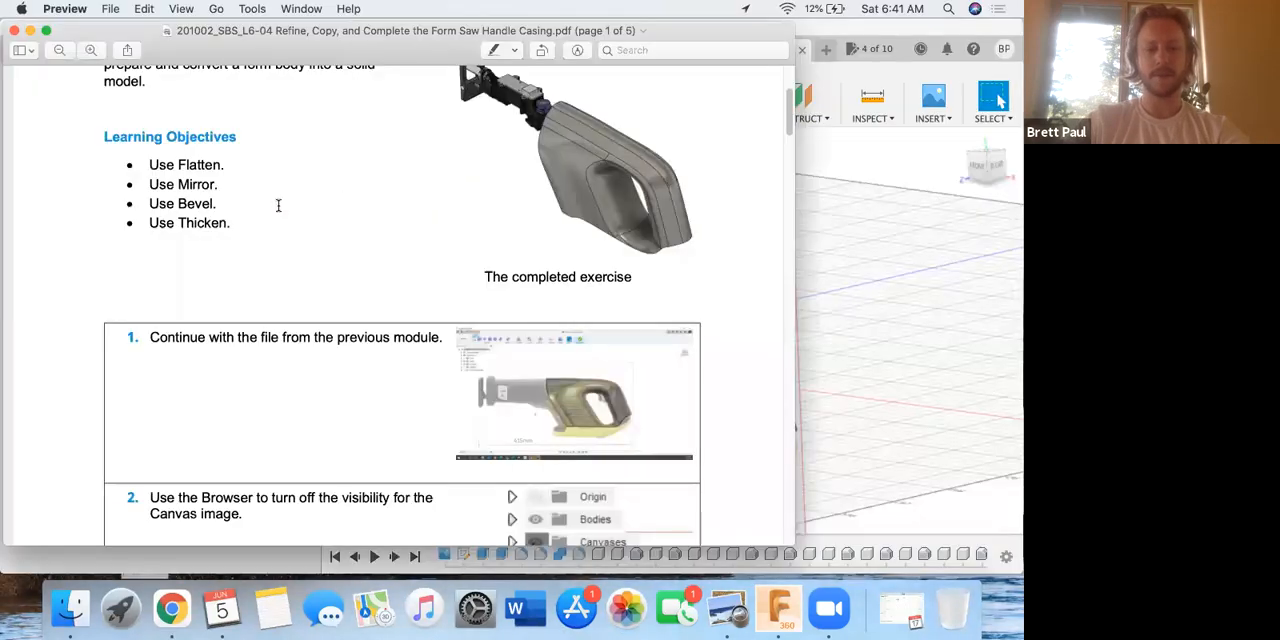
{"action": "left_click", "coordinate": [802, 344]}
{"action": "middle_click_drag", "start_coordinate": [688, 296], "coordinate": [690, 246], "text": "shift"}
{"action": "scroll", "coordinate": [690, 246], "scroll_direction": "up", "scroll_amount": 6}
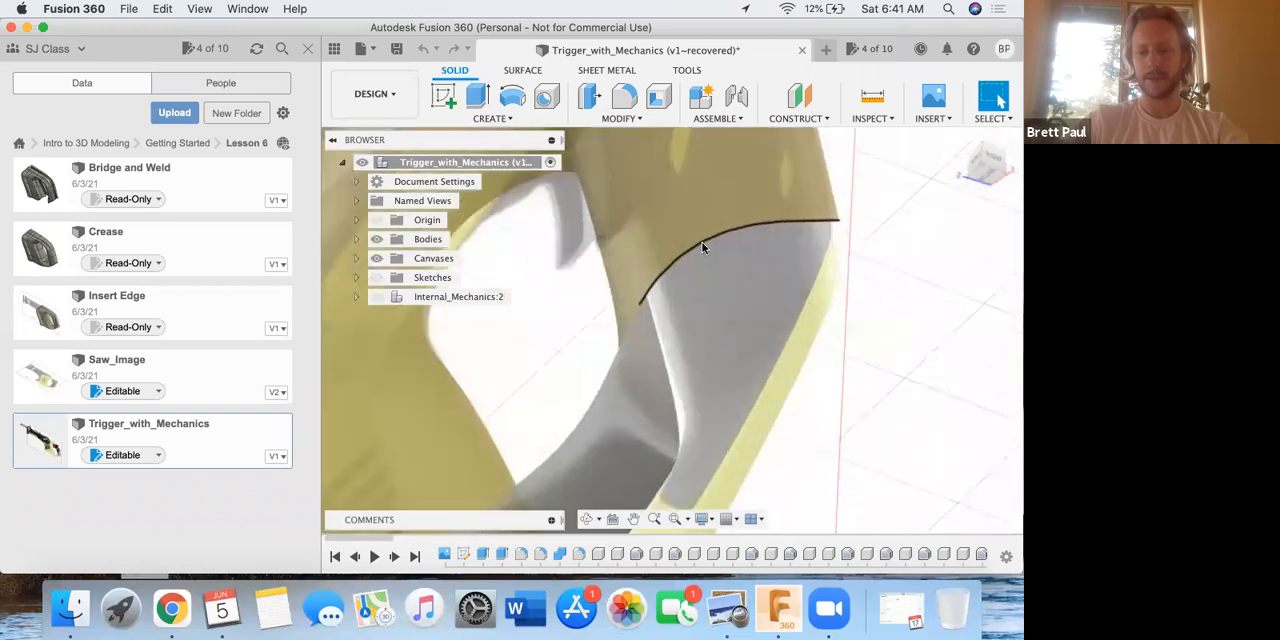
{"action": "scroll", "coordinate": [652, 274], "scroll_direction": "down", "scroll_amount": 8}
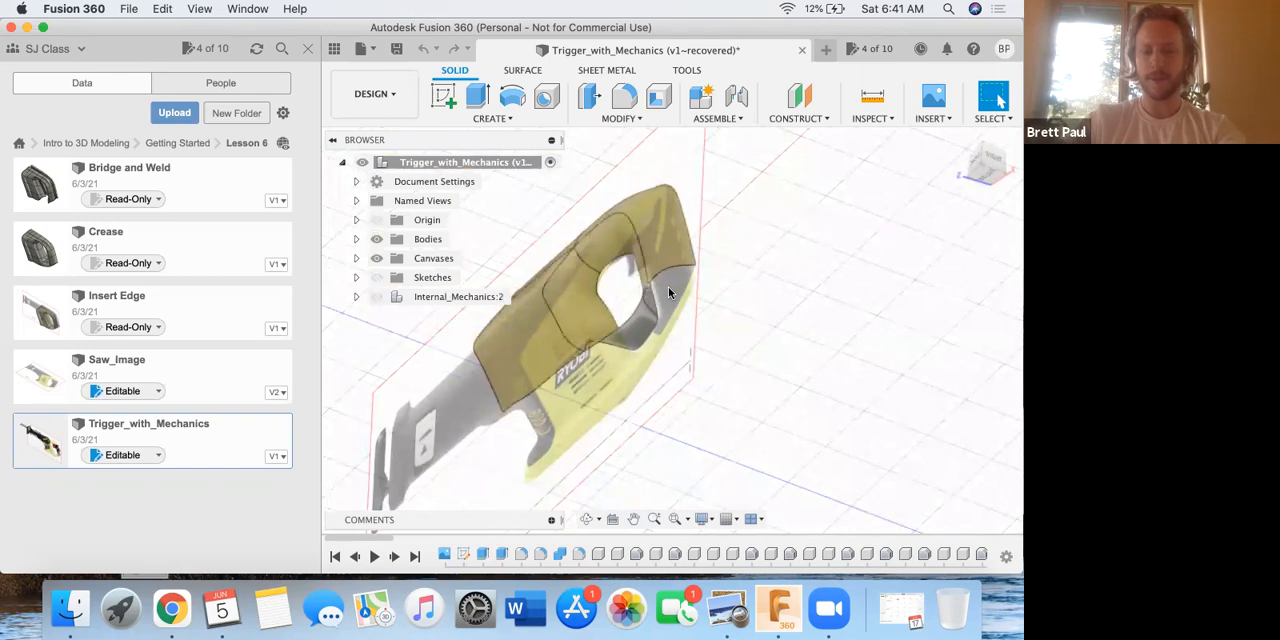
{"action": "key", "text": "ctrl+Up"}
{"action": "key", "text": "ctrl+Up"}
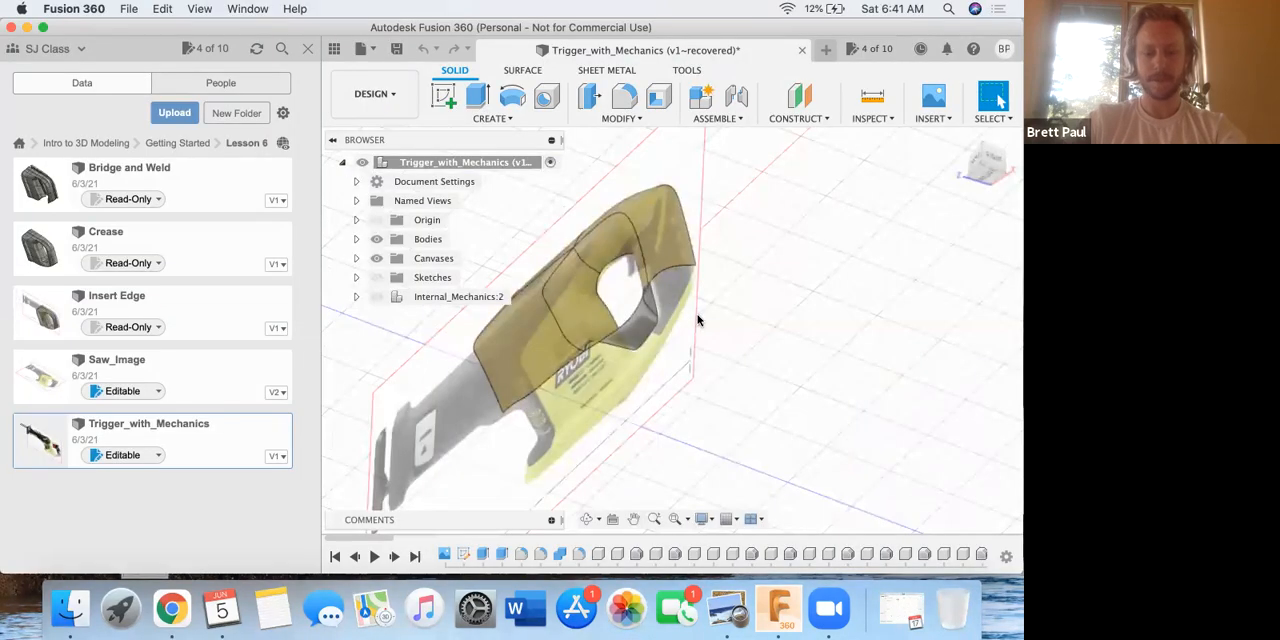
{"action": "middle_click_drag", "start_coordinate": [665, 302], "coordinate": [683, 374], "text": "shift"}
{"action": "middle_click_drag", "start_coordinate": [622, 259], "coordinate": [774, 354]}
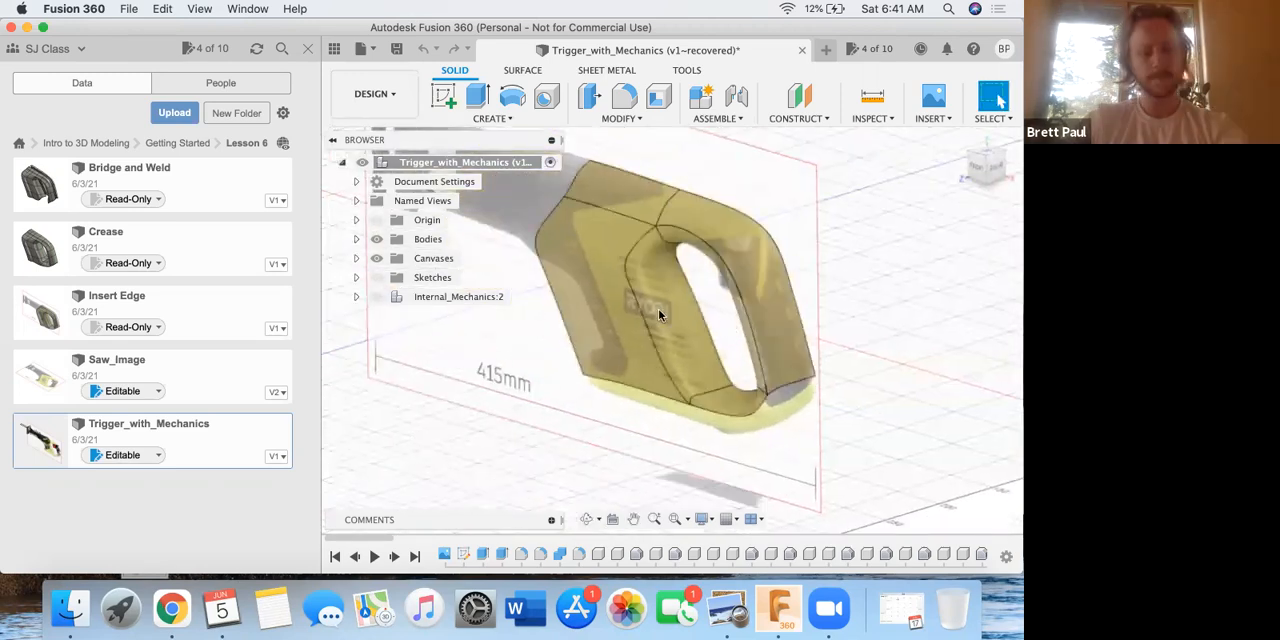
Close the data panel and, following step 2 of the saw handle casing PDF in Preview, hide the Canvases in Fusion 360.
{"action": "left_click", "coordinate": [305, 50]}
{"action": "key", "text": "ctrl+Up"}
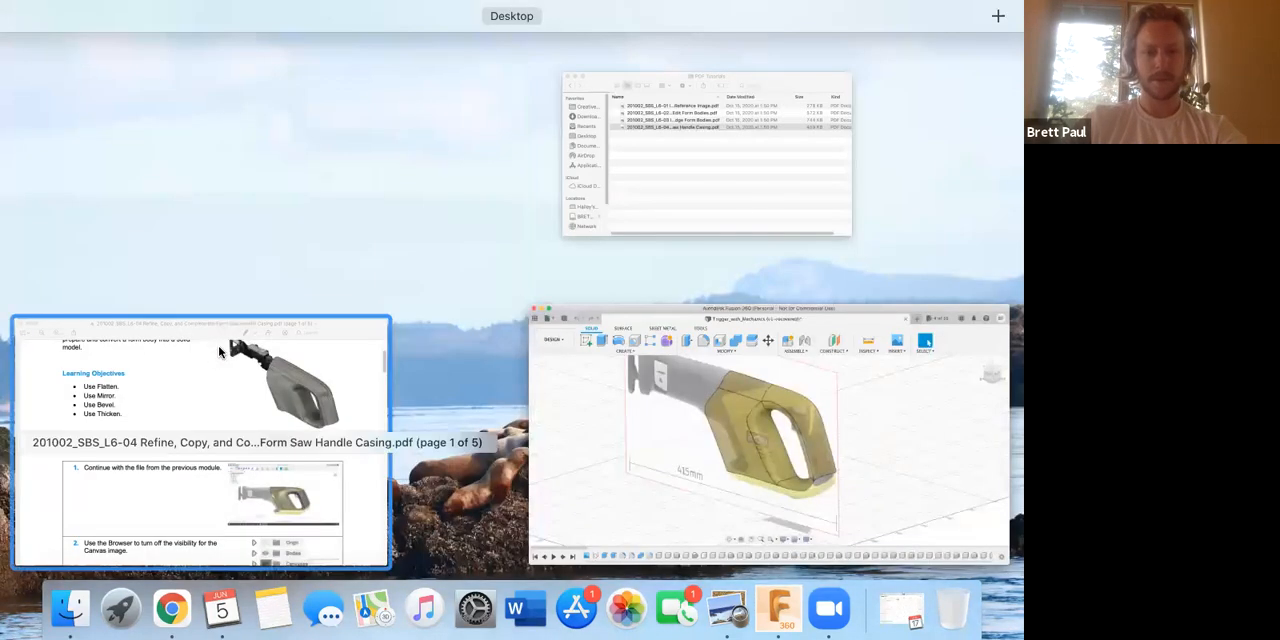
{"action": "left_click", "coordinate": [218, 352]}
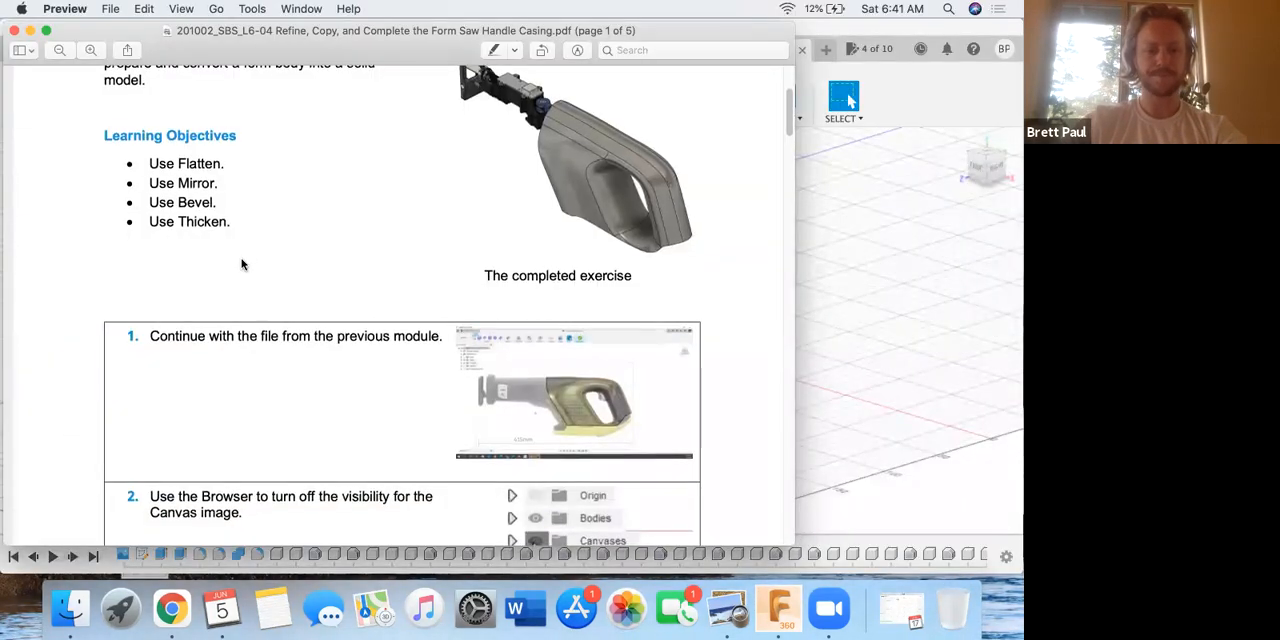
{"action": "scroll", "coordinate": [240, 278], "scroll_direction": "down", "scroll_amount": 2}
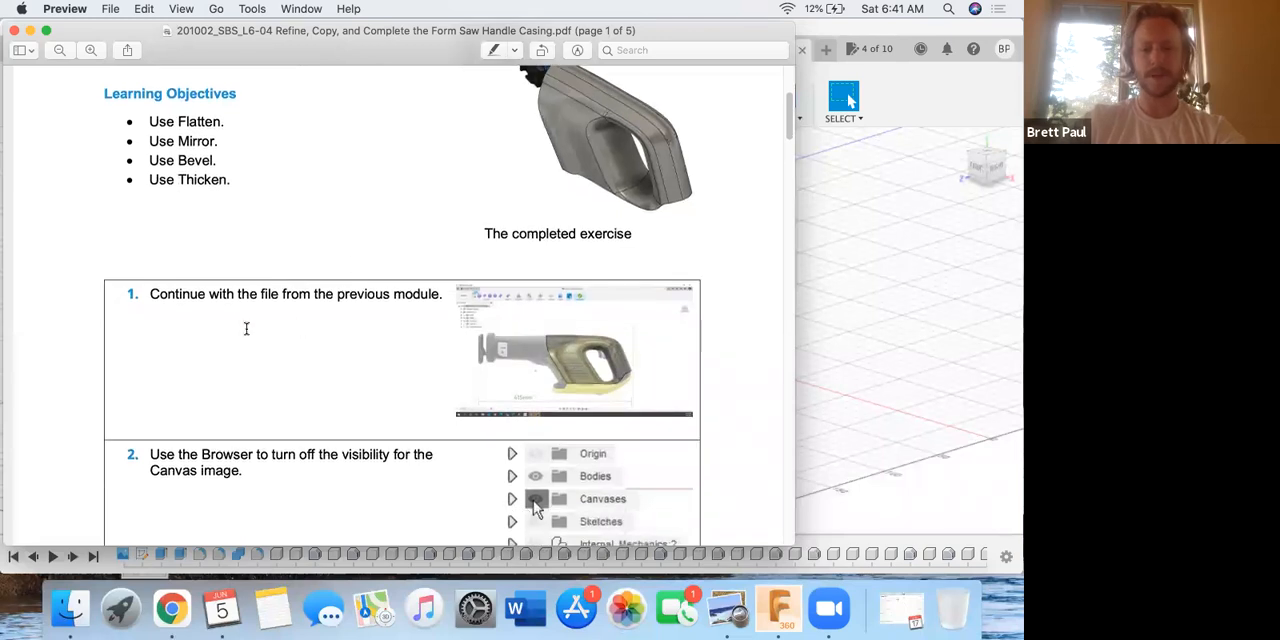
{"action": "scroll", "coordinate": [372, 346], "scroll_direction": "down", "scroll_amount": 5}
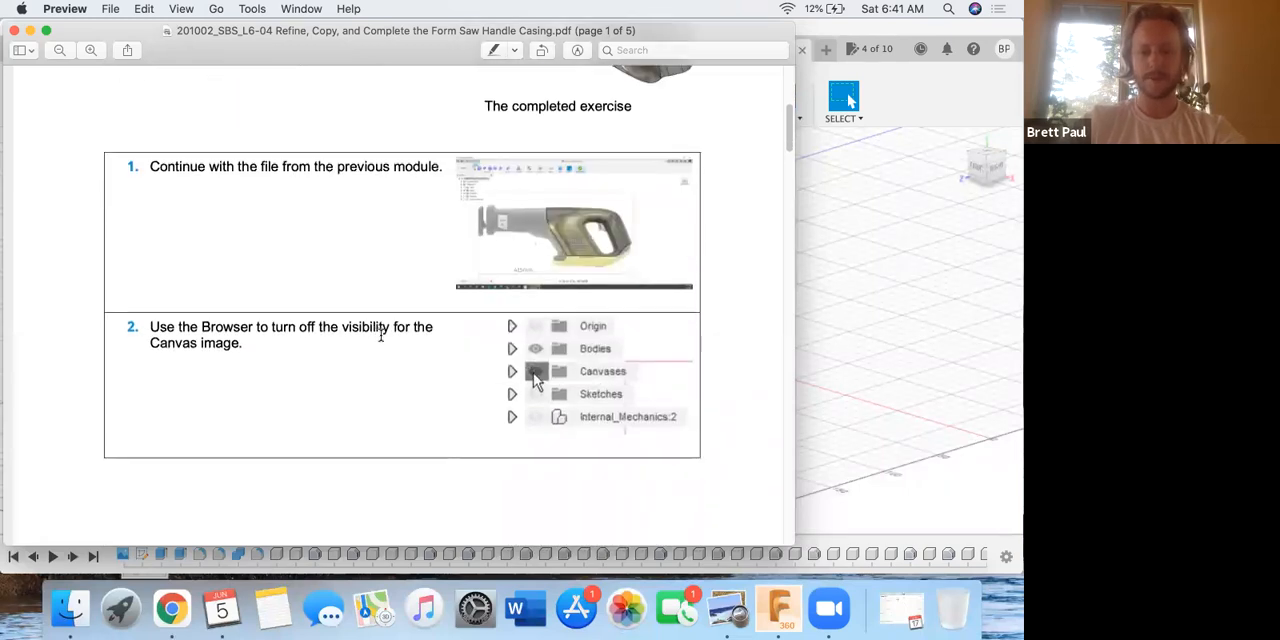
{"action": "scroll", "coordinate": [364, 323], "scroll_direction": "down", "scroll_amount": 1}
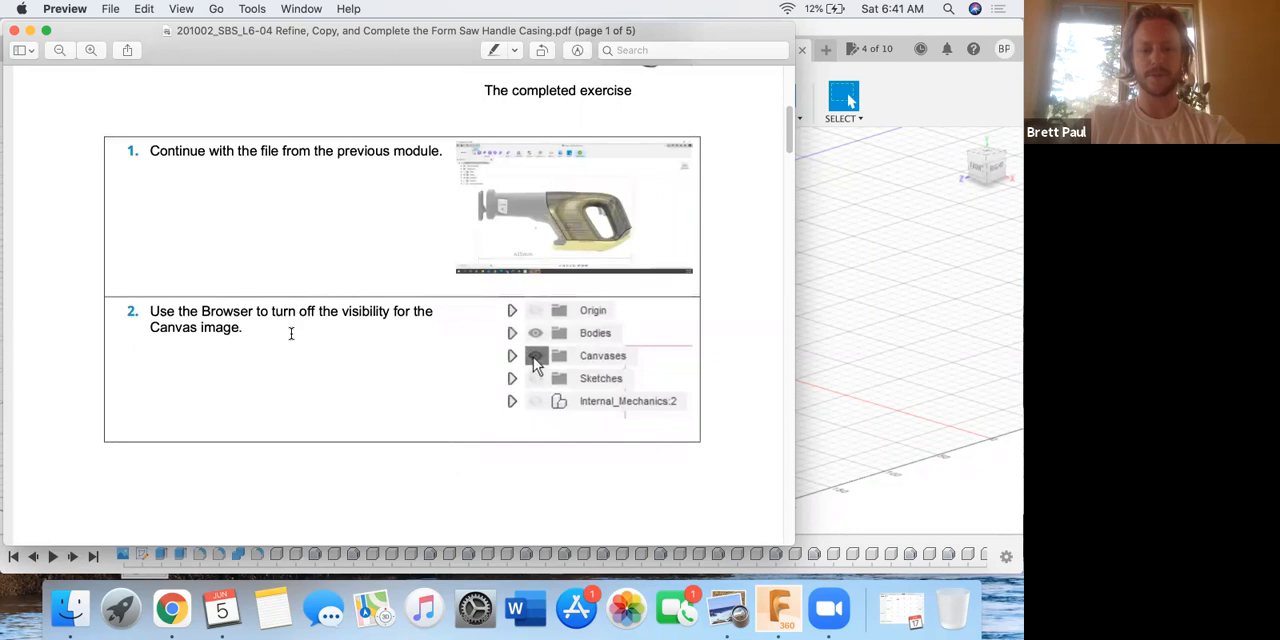
{"action": "scroll", "coordinate": [310, 330], "scroll_direction": "down", "scroll_amount": 1}
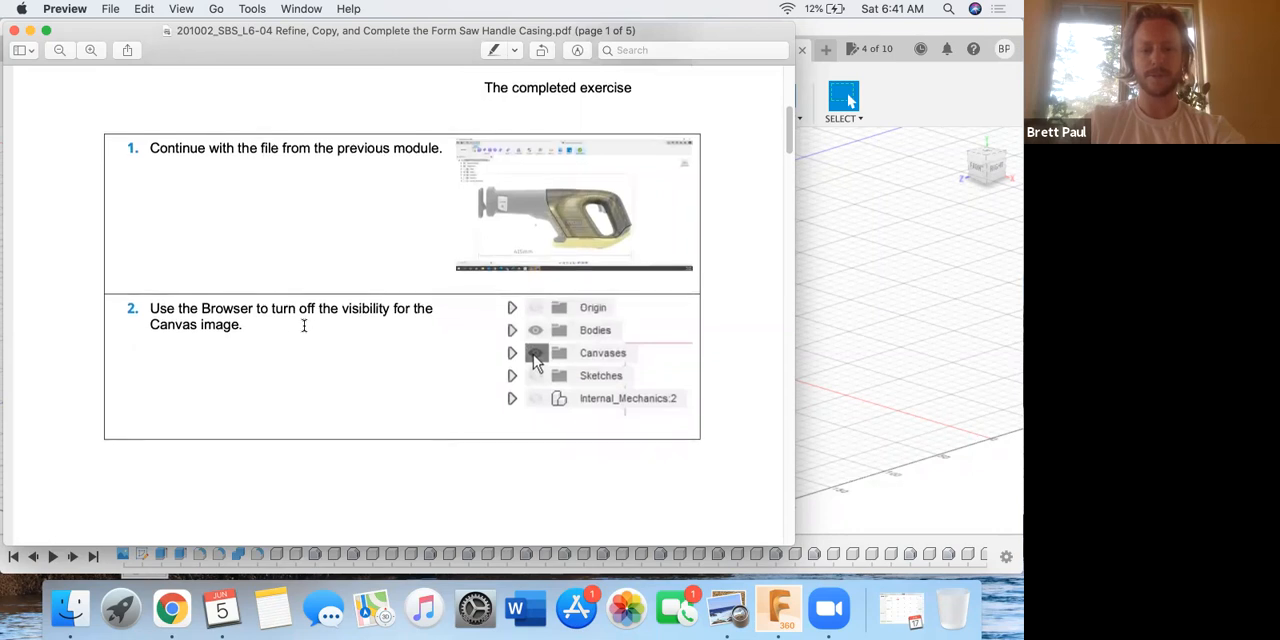
{"action": "left_click", "coordinate": [803, 311]}
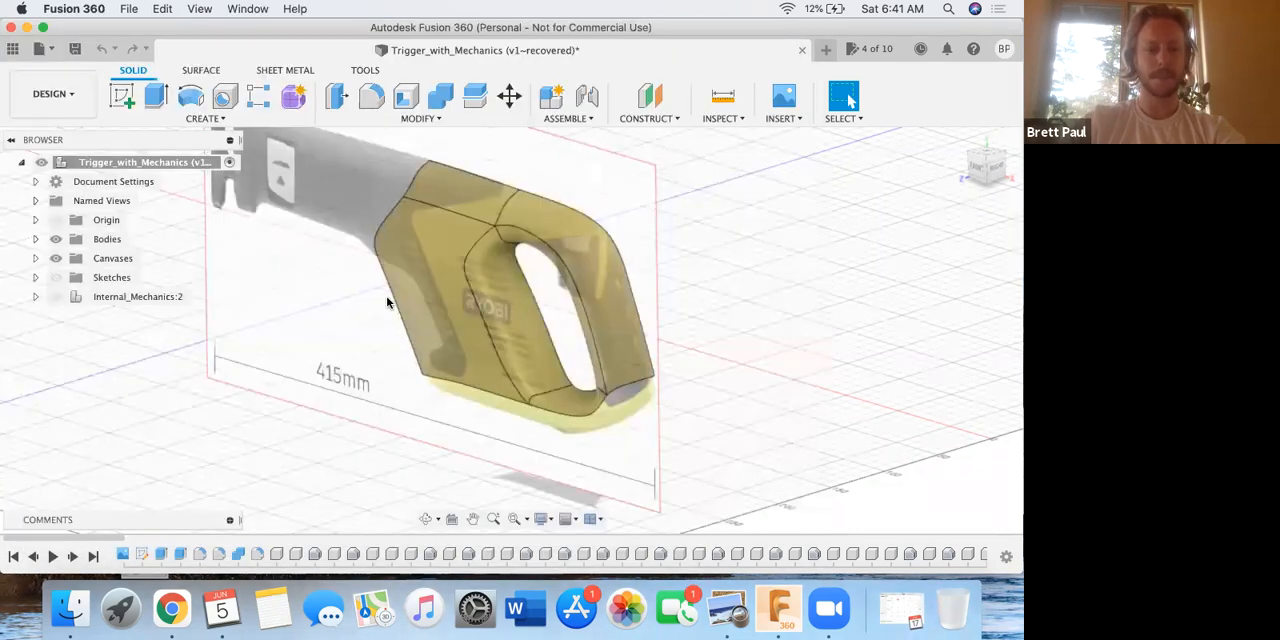
{"action": "left_click", "coordinate": [54, 259]}
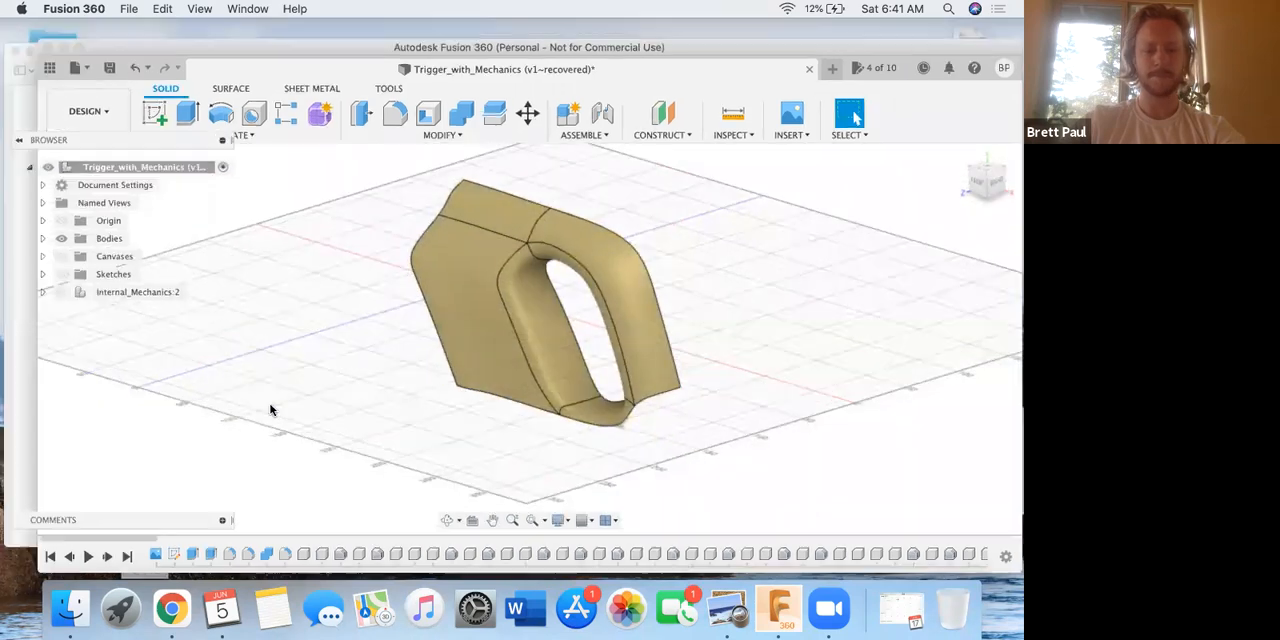
Read steps 3 and 4 of the saw handle casing PDF in Preview, about flattening vertices onto the XY plane.
{"action": "key", "text": "ctrl+Up"}
{"action": "left_click", "coordinate": [330, 368]}
{"action": "scroll", "coordinate": [322, 370], "scroll_direction": "down", "scroll_amount": 10}
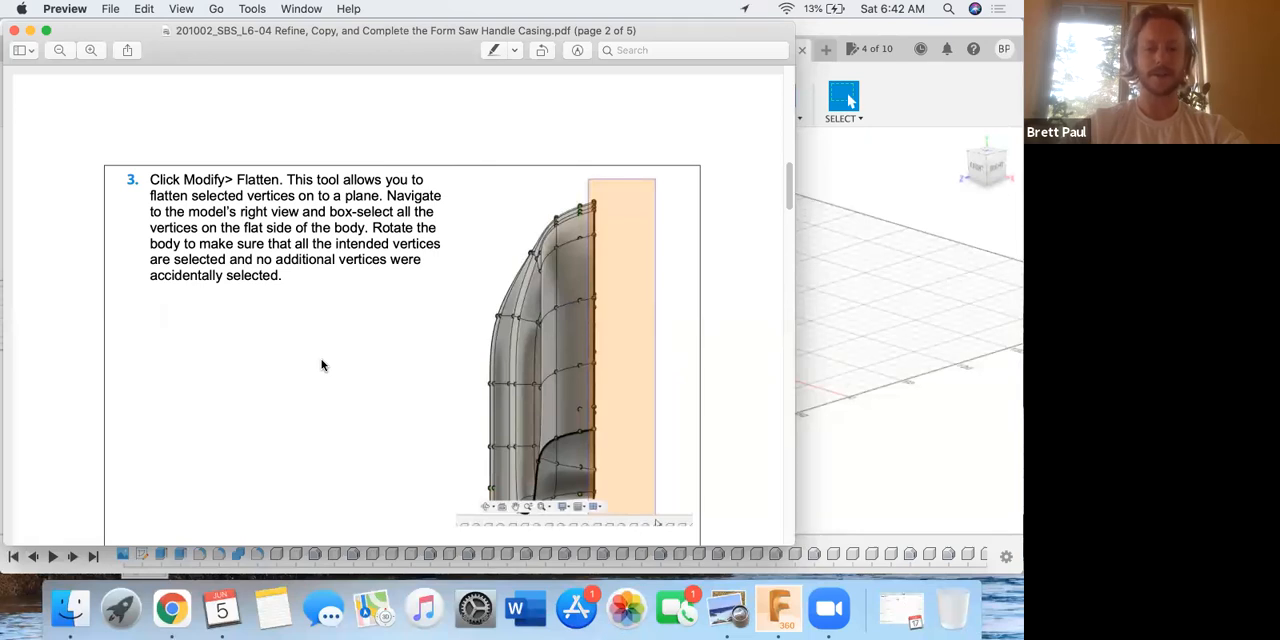
{"action": "scroll", "coordinate": [303, 344], "scroll_direction": "down", "scroll_amount": 5}
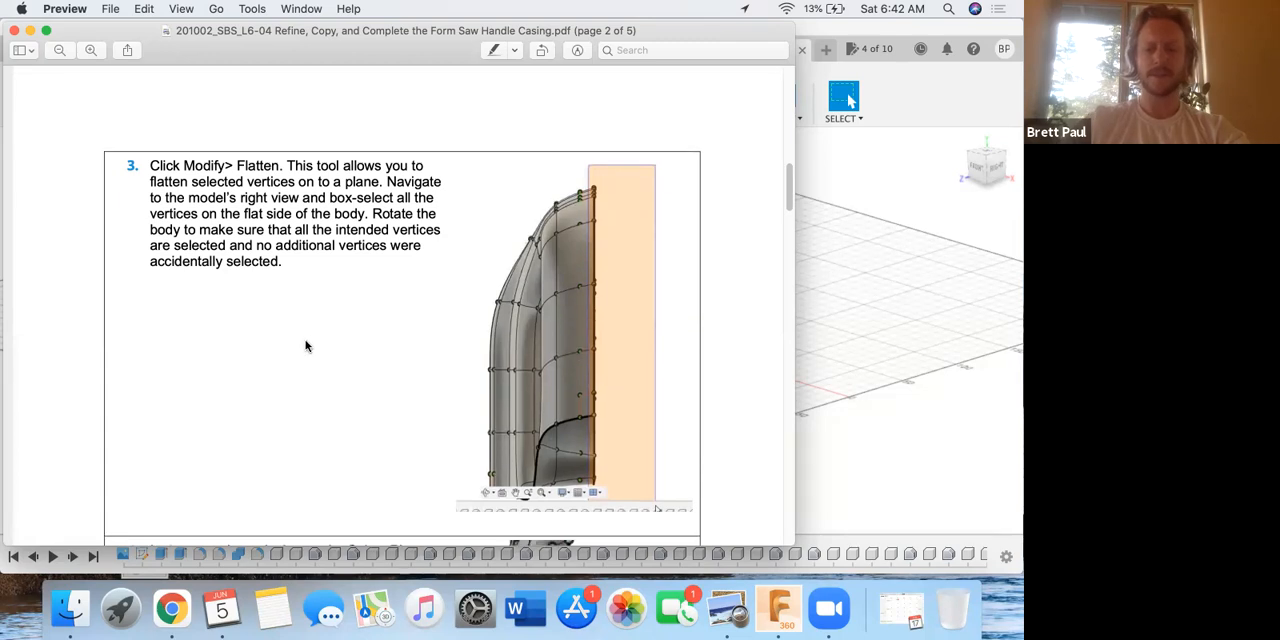
{"action": "scroll", "coordinate": [305, 346], "scroll_direction": "down", "scroll_amount": 4}
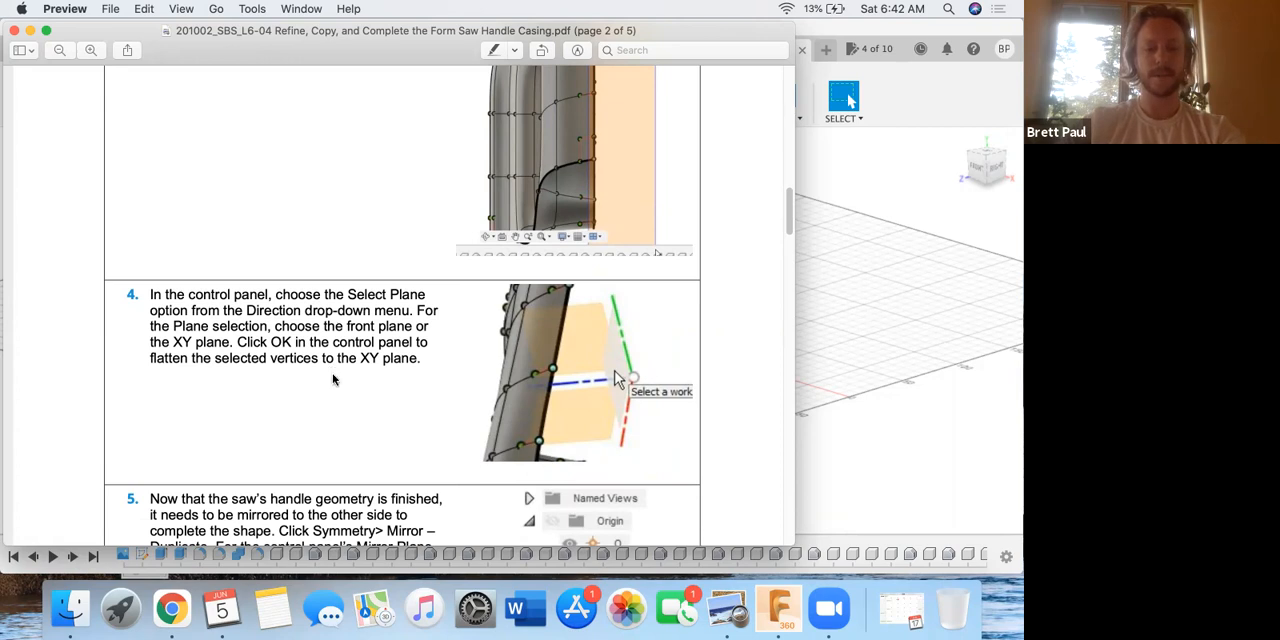
{"action": "scroll", "coordinate": [334, 378], "scroll_direction": "up", "scroll_amount": 5}
Switch back to Fusion 360 and examine the handle body's flat side and upper tip in the right view.
{"action": "key", "text": "ctrl+Up"}
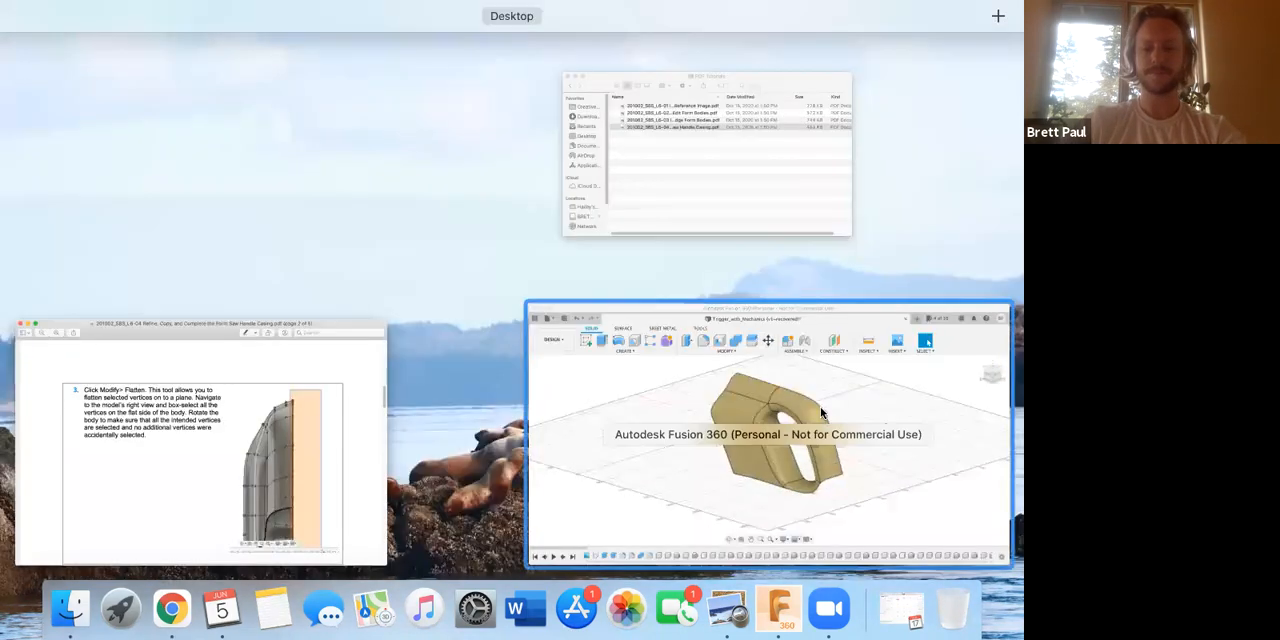
{"action": "left_click", "coordinate": [678, 384]}
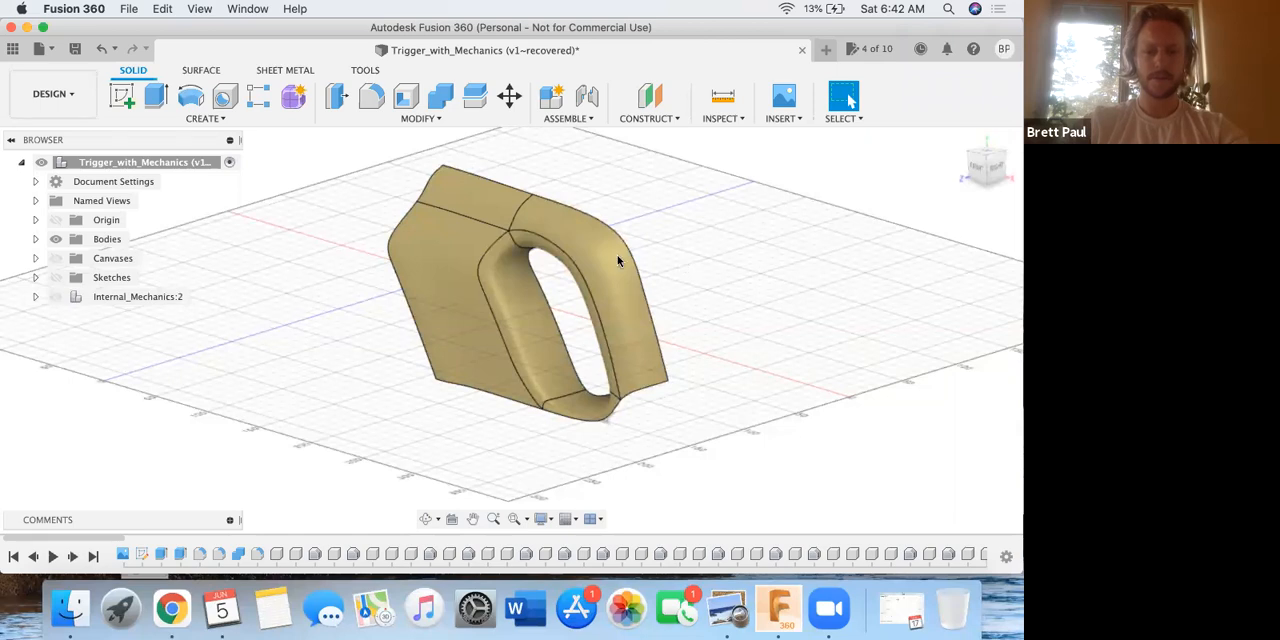
{"action": "scroll", "coordinate": [526, 229], "scroll_direction": "up", "scroll_amount": 5}
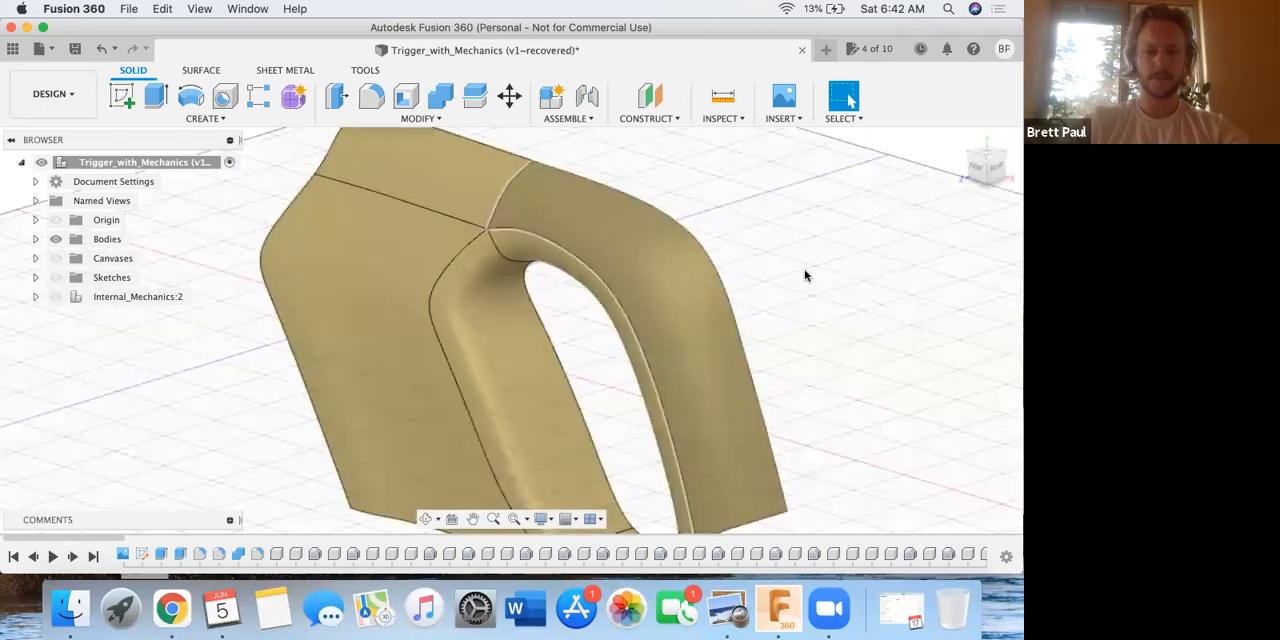
{"action": "middle_click_drag", "start_coordinate": [771, 273], "coordinate": [657, 257]}
{"action": "scroll", "coordinate": [504, 153], "scroll_direction": "down", "scroll_amount": 2}
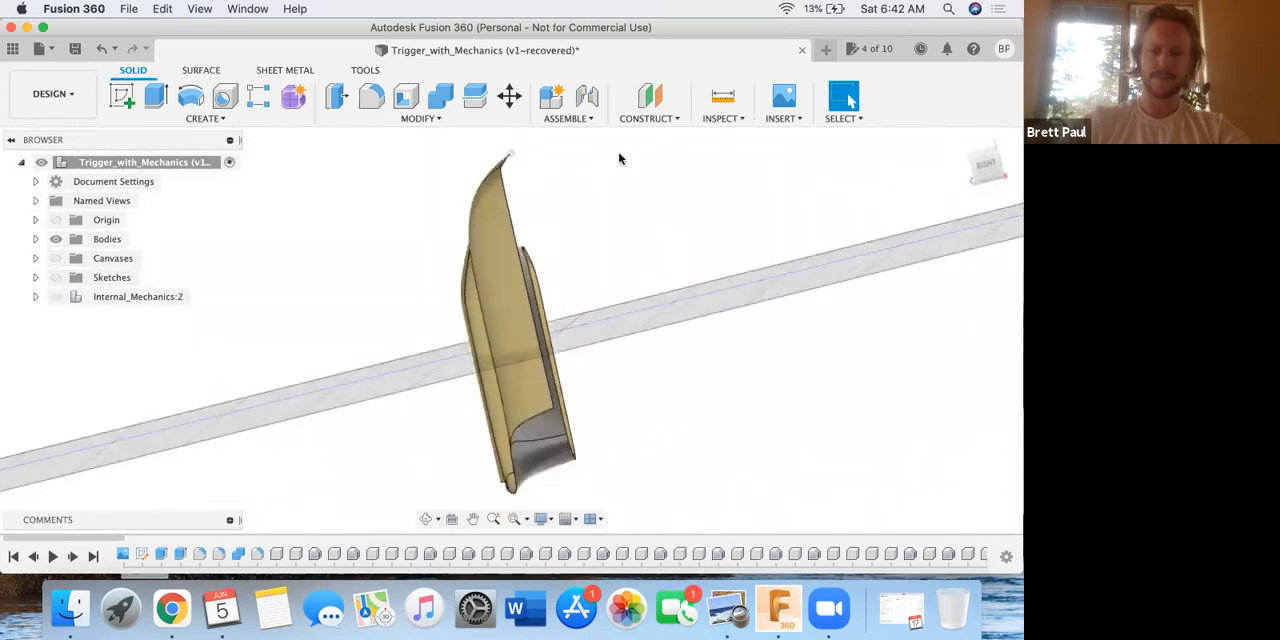
{"action": "left_click", "coordinate": [986, 166]}
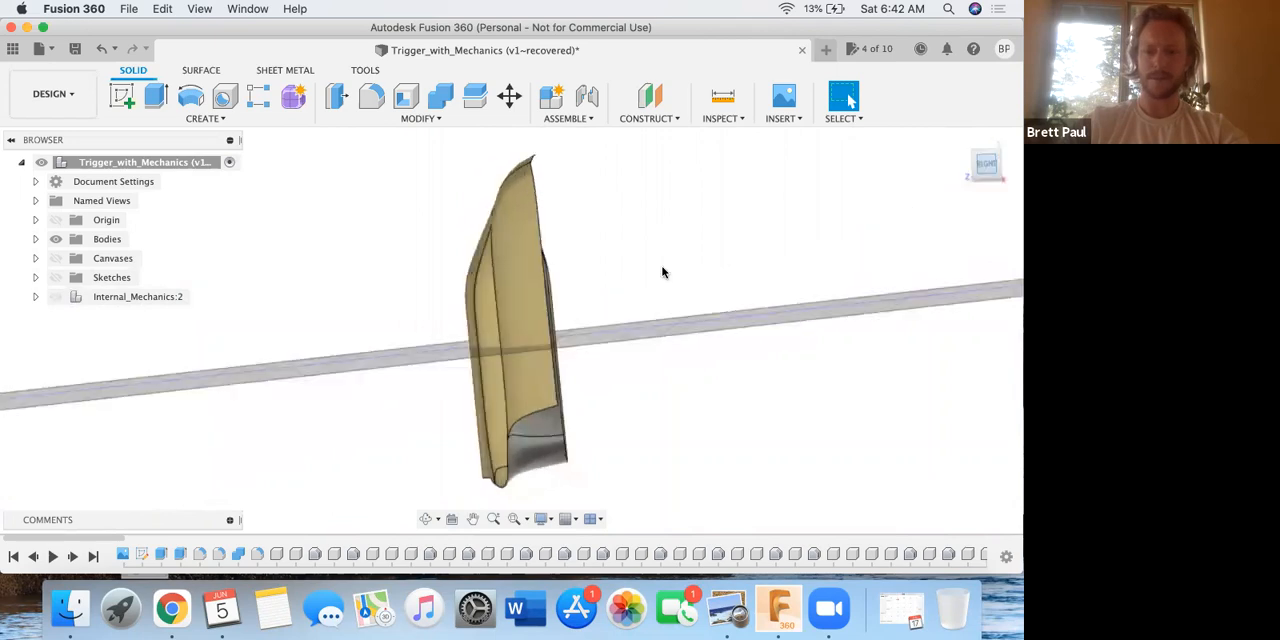
{"action": "scroll", "coordinate": [571, 189], "scroll_direction": "down", "scroll_amount": 2}
{"action": "scroll", "coordinate": [557, 171], "scroll_direction": "up", "scroll_amount": 4}
{"action": "scroll", "coordinate": [553, 162], "scroll_direction": "up", "scroll_amount": 2}
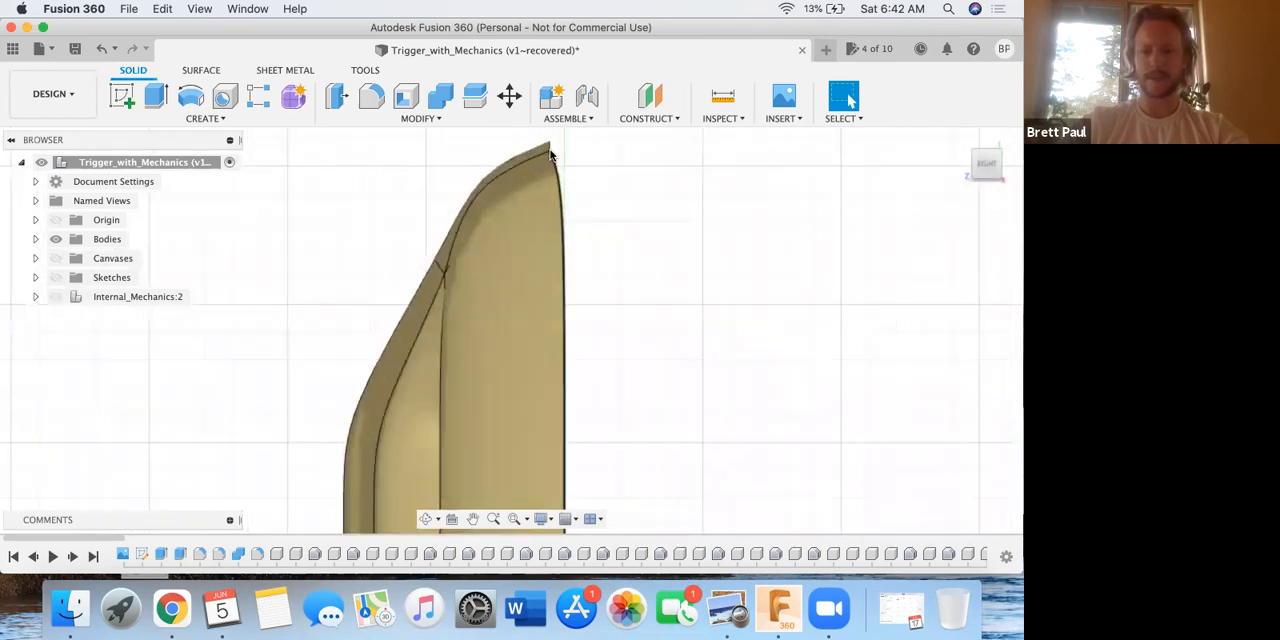
{"action": "scroll", "coordinate": [550, 155], "scroll_direction": "up", "scroll_amount": 3}
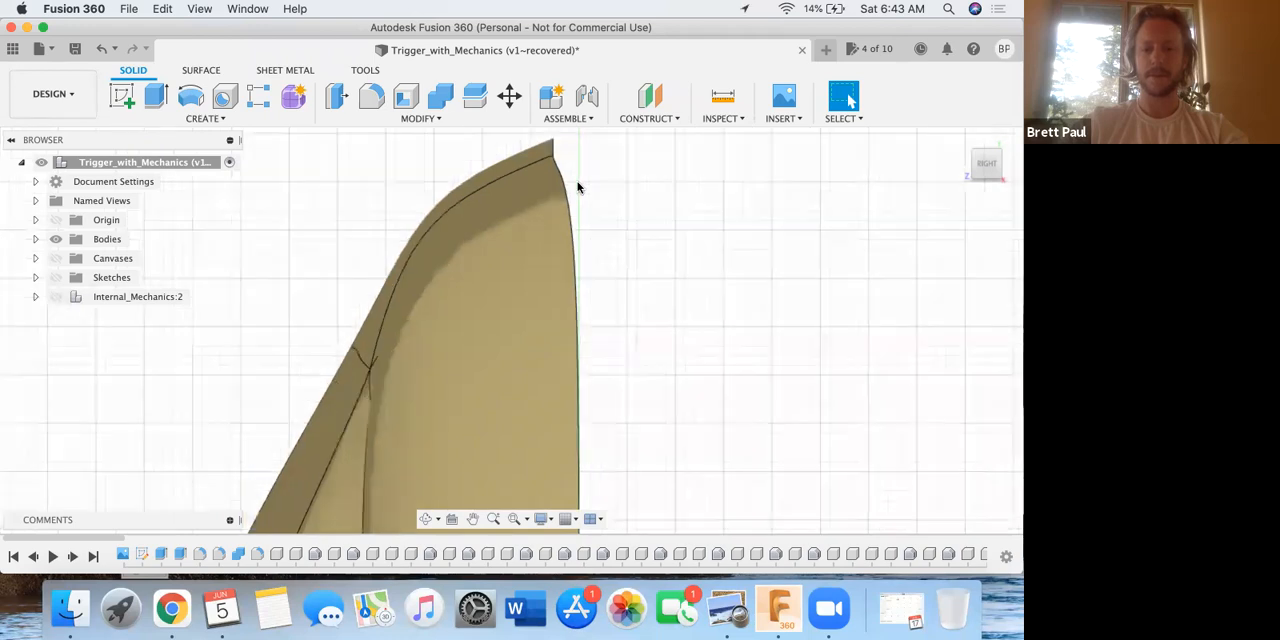
{"action": "scroll", "coordinate": [578, 187], "scroll_direction": "down", "scroll_amount": 5}
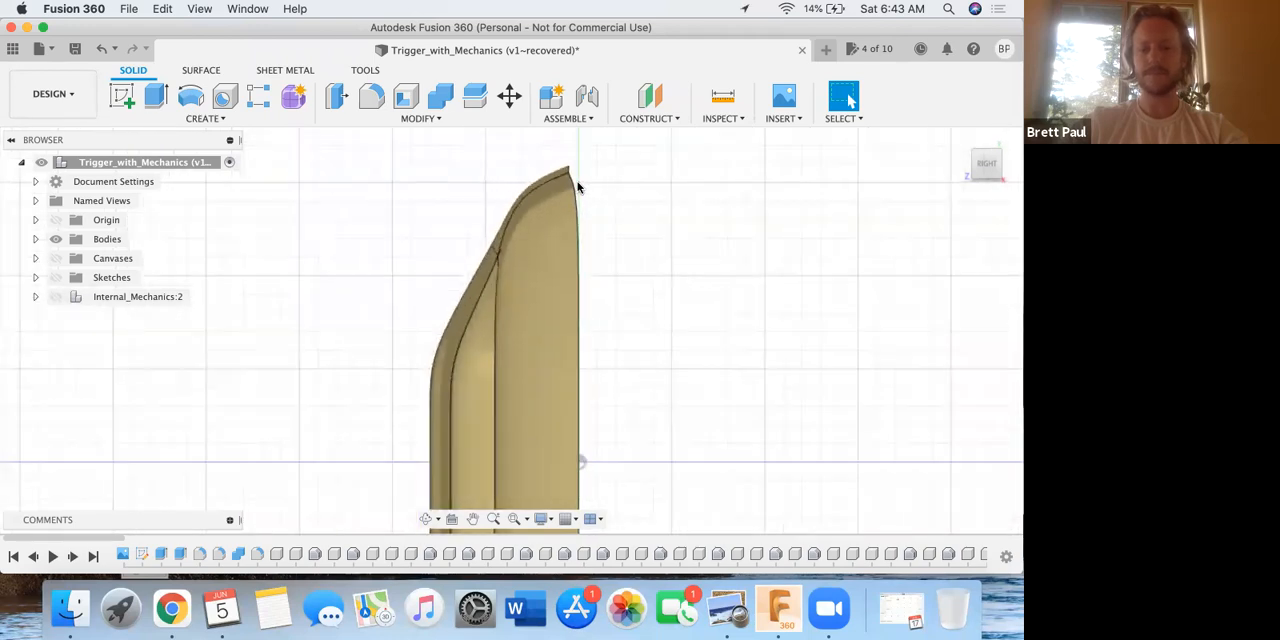
{"action": "scroll", "coordinate": [583, 171], "scroll_direction": "down", "scroll_amount": 2}
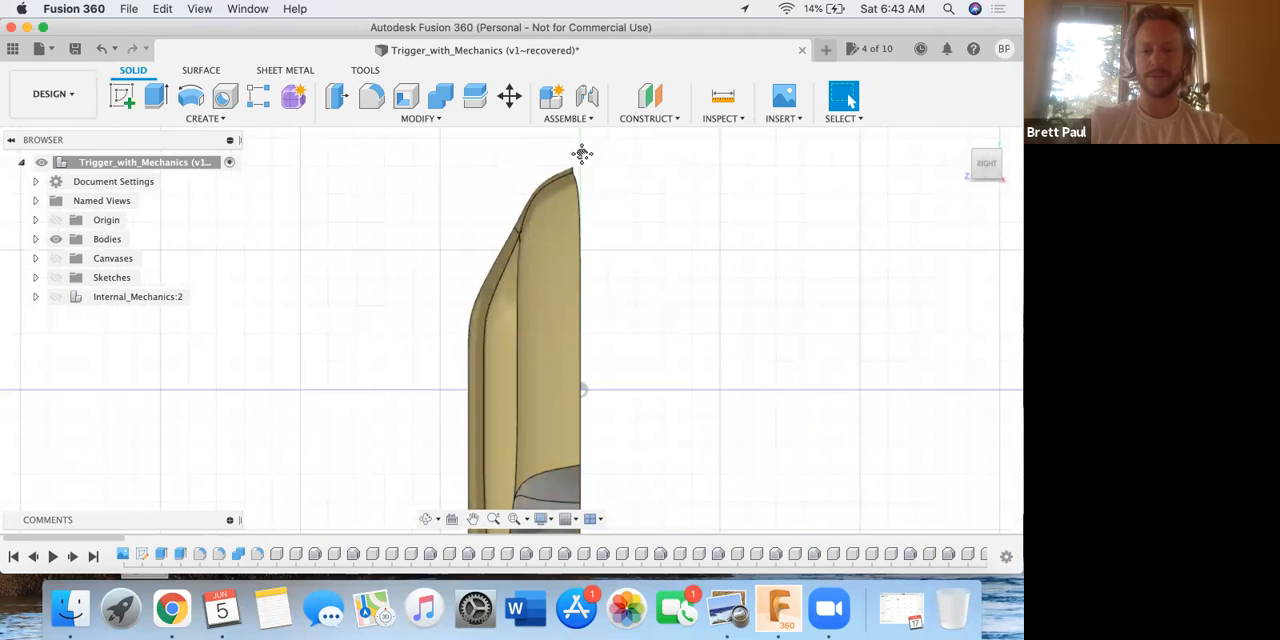
{"action": "scroll", "coordinate": [586, 170], "scroll_direction": "down", "scroll_amount": 2}
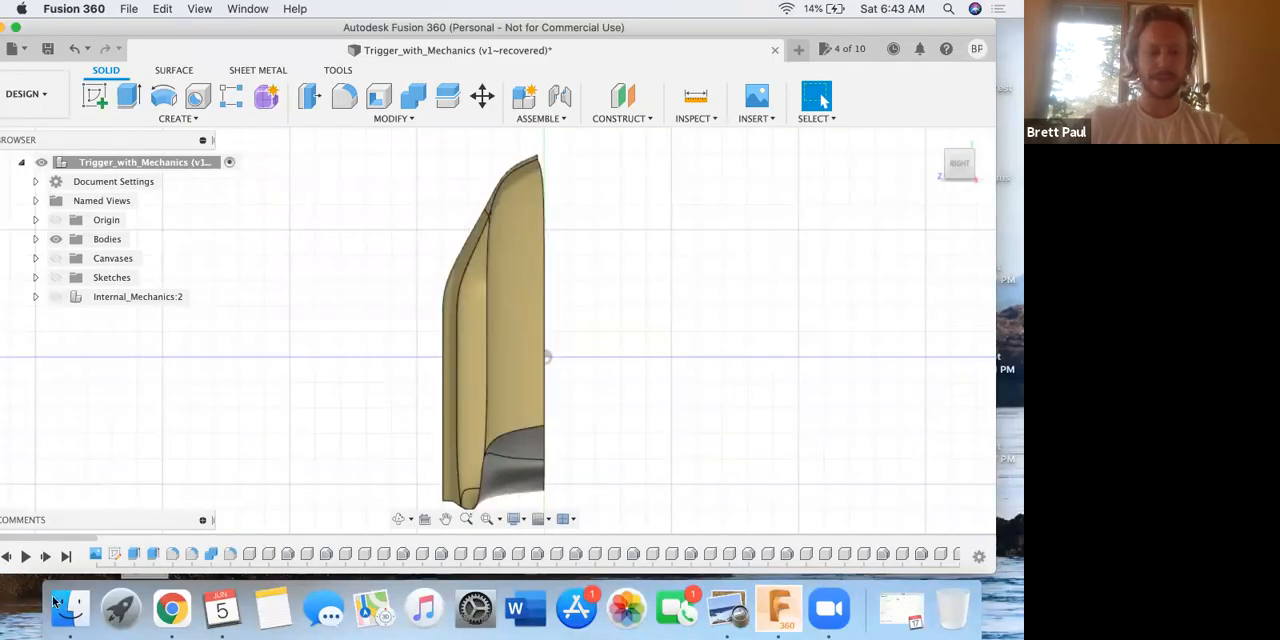
Open the handle's Form1 feature at the end of the timeline for editing.
{"action": "left_click_drag", "start_coordinate": [134, 537], "coordinate": [265, 541]}
{"action": "left_click_drag", "start_coordinate": [545, 522], "coordinate": [942, 523]}
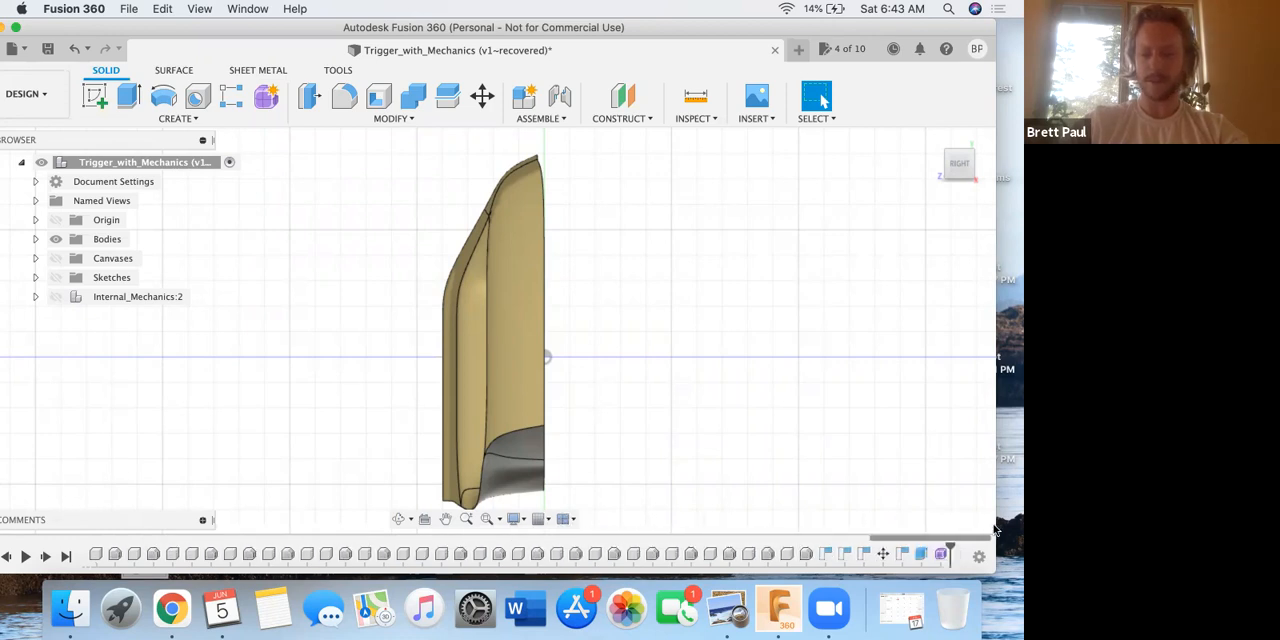
{"action": "left_click", "coordinate": [940, 556]}
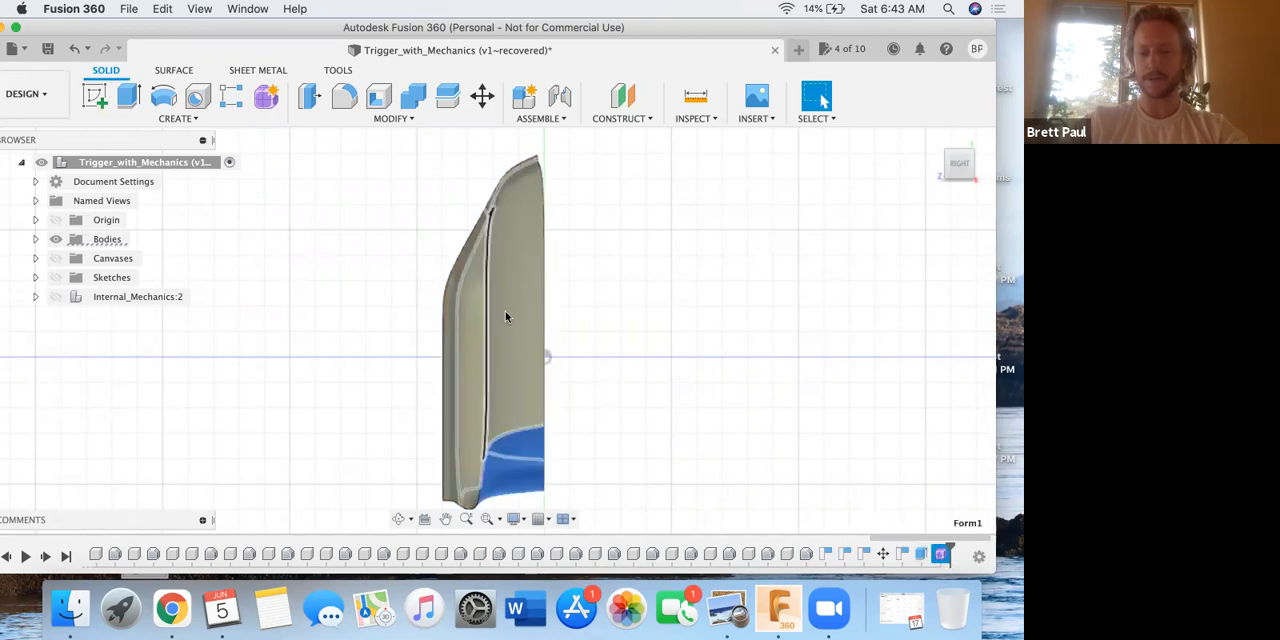
{"action": "right_click", "coordinate": [942, 555]}
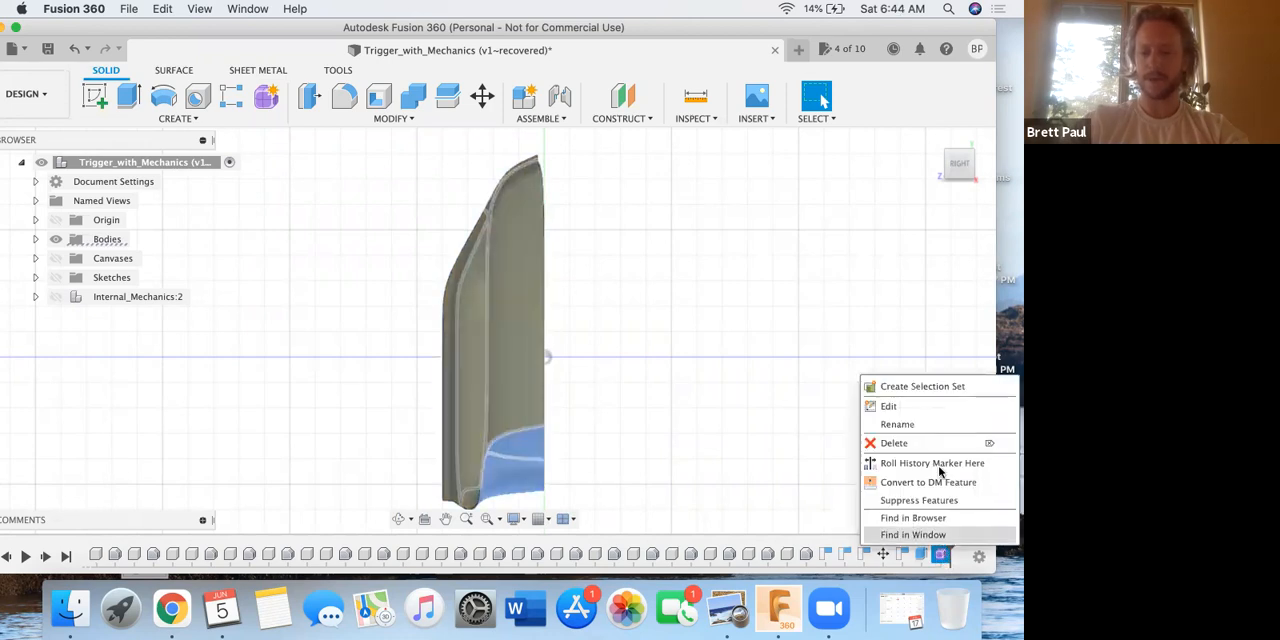
{"action": "left_click", "coordinate": [922, 406]}
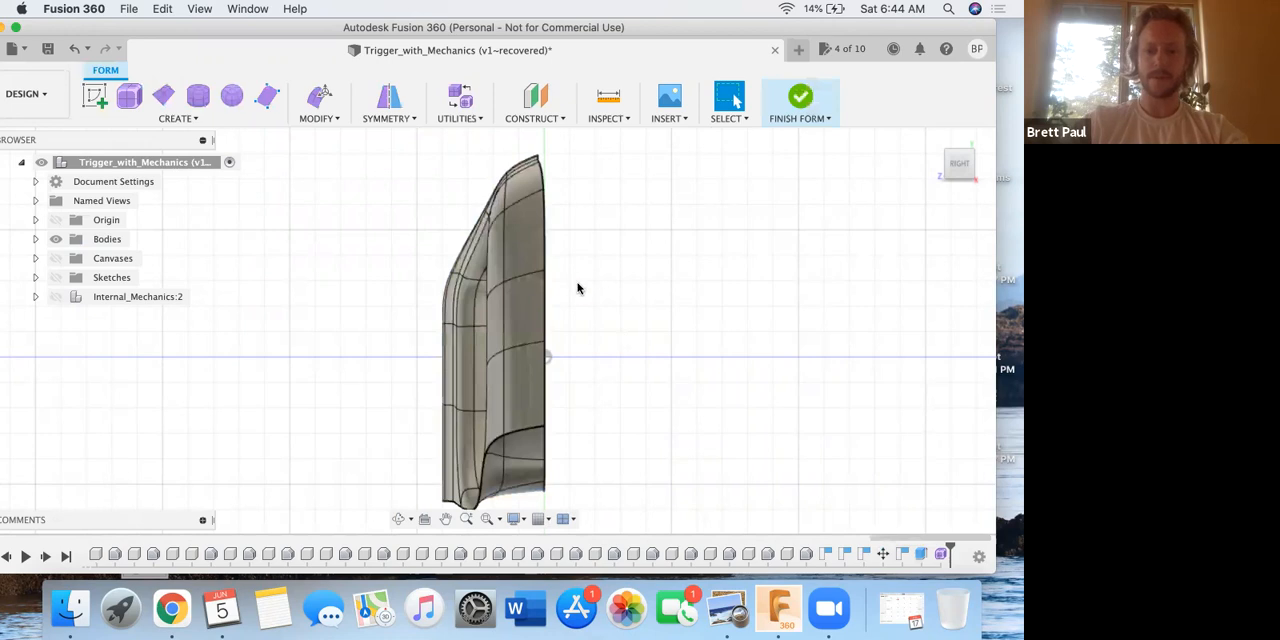
{"action": "middle_click_drag", "start_coordinate": [614, 360], "coordinate": [663, 363], "text": "shift"}
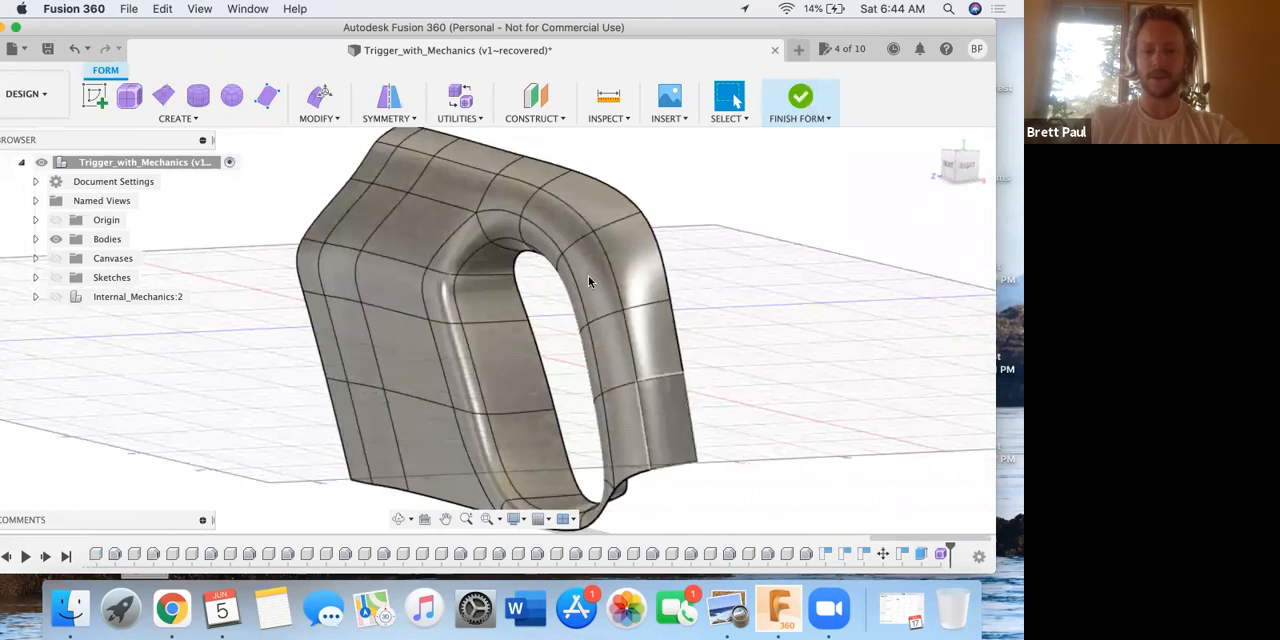
{"action": "middle_click_drag", "start_coordinate": [806, 349], "coordinate": [910, 268], "text": "shift"}
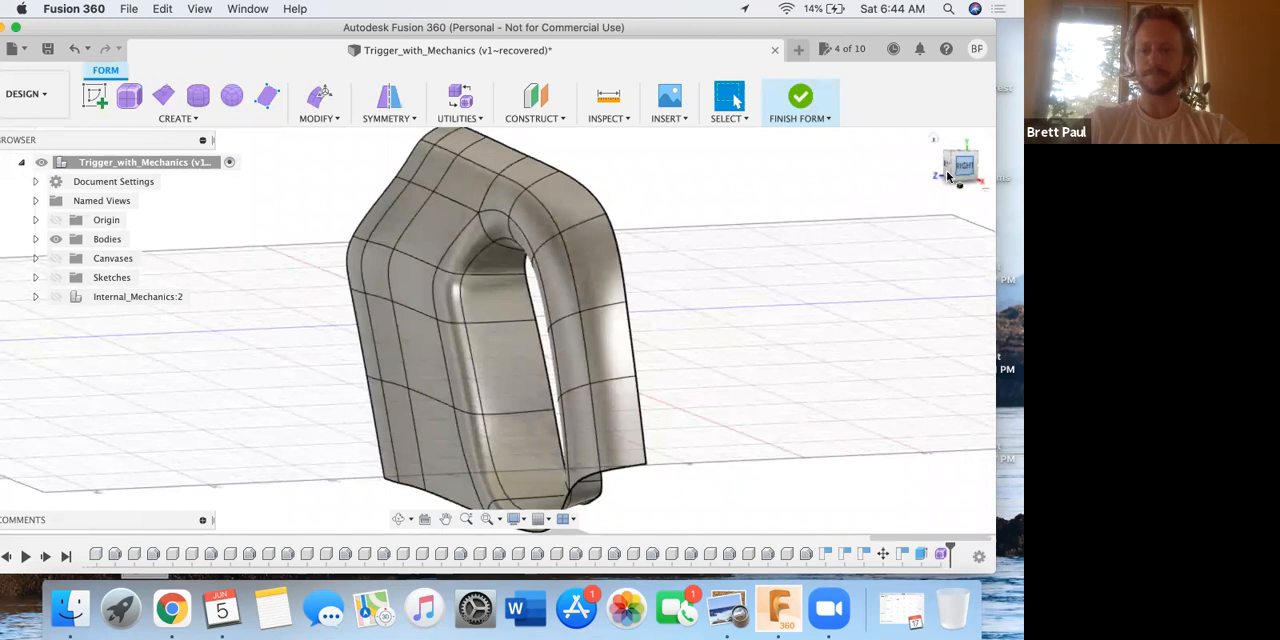
{"action": "left_click", "coordinate": [958, 170]}
{"action": "middle_click_drag", "start_coordinate": [516, 257], "coordinate": [511, 320]}
{"action": "middle_click_drag", "start_coordinate": [503, 196], "coordinate": [486, 195]}
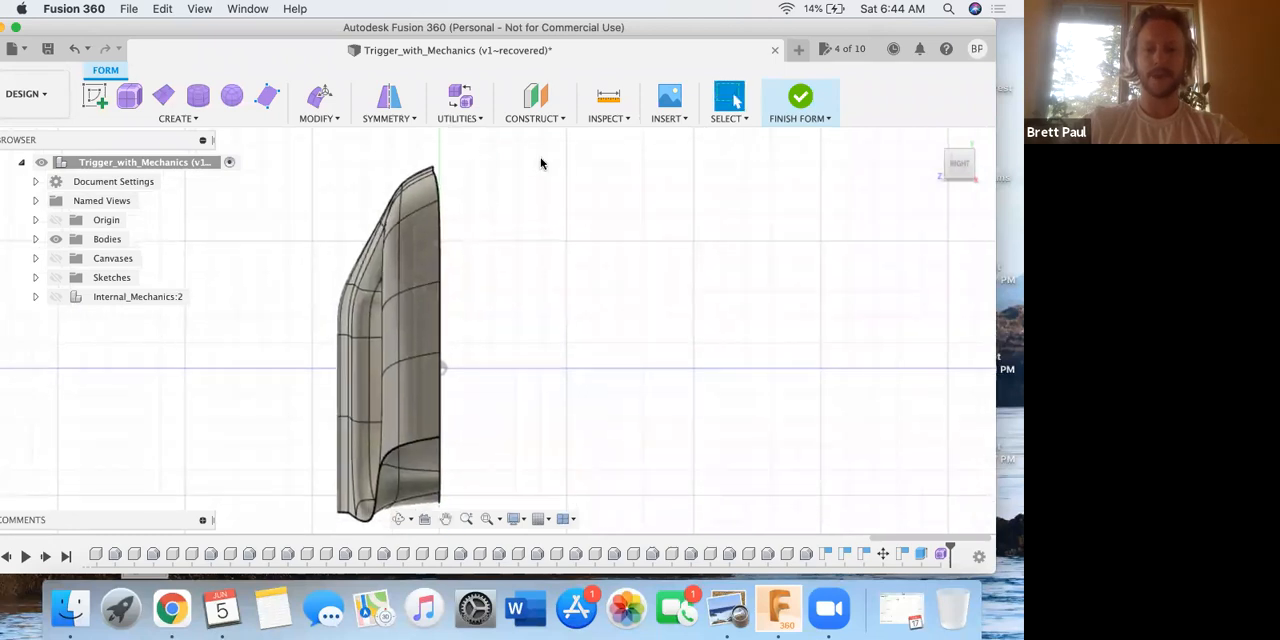
Try crossing and window selections beside and over the handle's upper tip in the right view, clearing each selection.
{"action": "left_click_drag", "start_coordinate": [528, 154], "coordinate": [464, 244]}
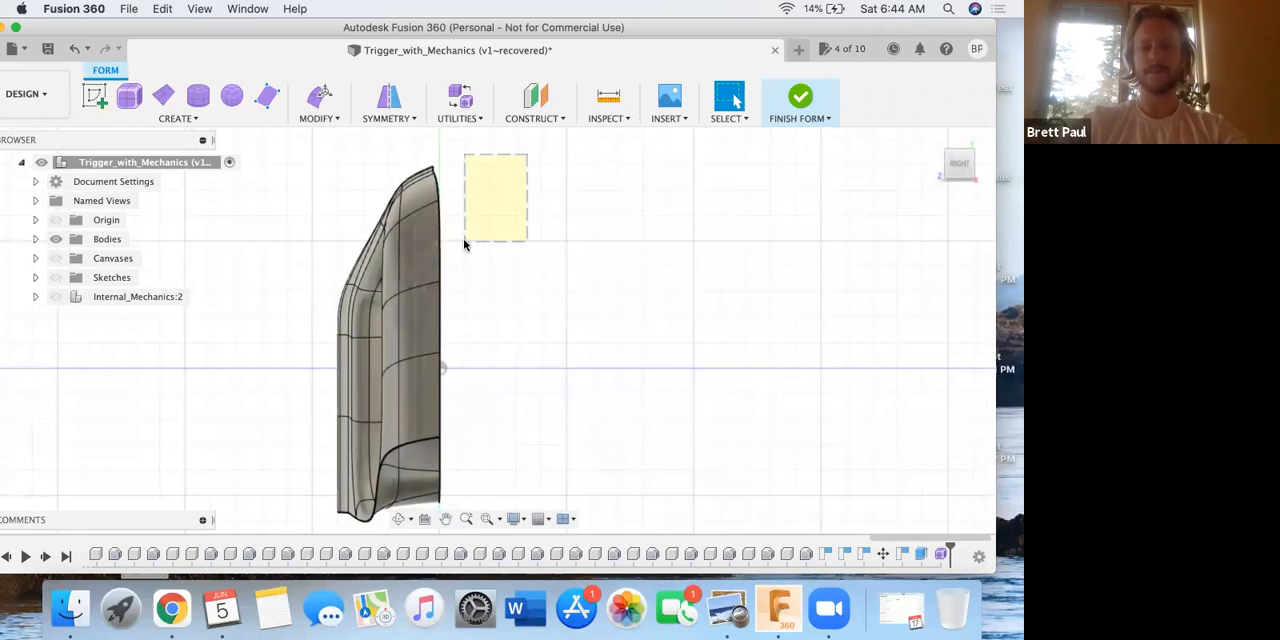
{"action": "left_click_drag", "start_coordinate": [470, 243], "coordinate": [631, 266]}
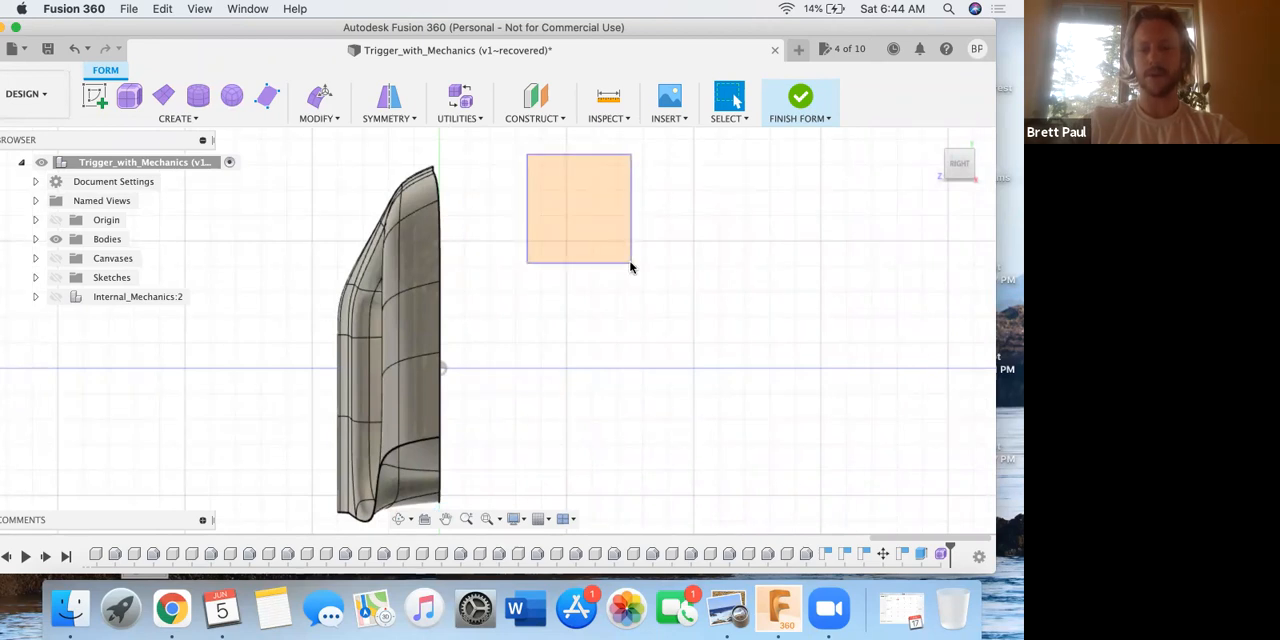
{"action": "left_click_drag", "start_coordinate": [630, 266], "coordinate": [629, 266]}
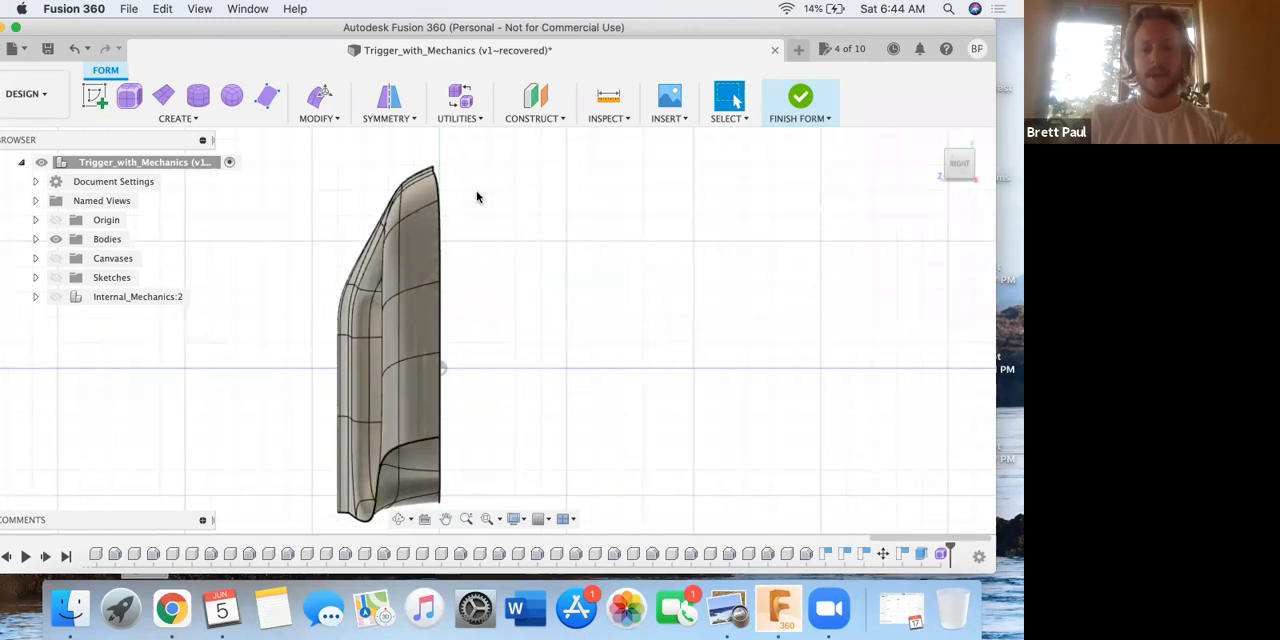
{"action": "left_click_drag", "start_coordinate": [388, 137], "coordinate": [461, 243]}
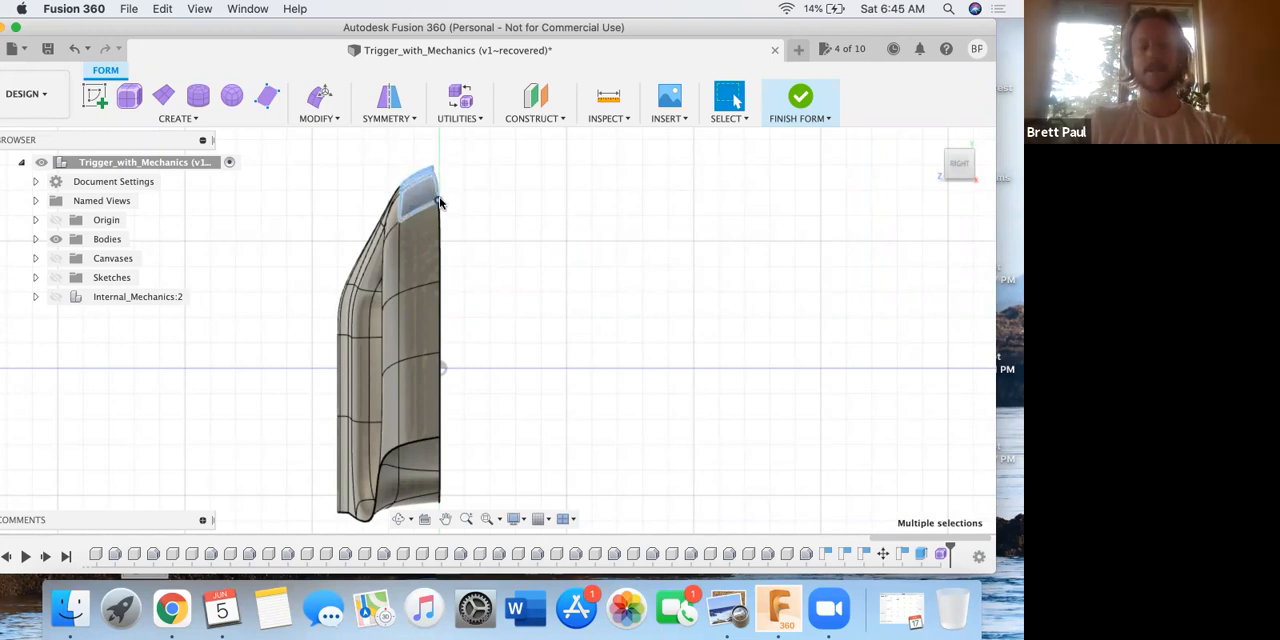
{"action": "left_click", "coordinate": [452, 178]}
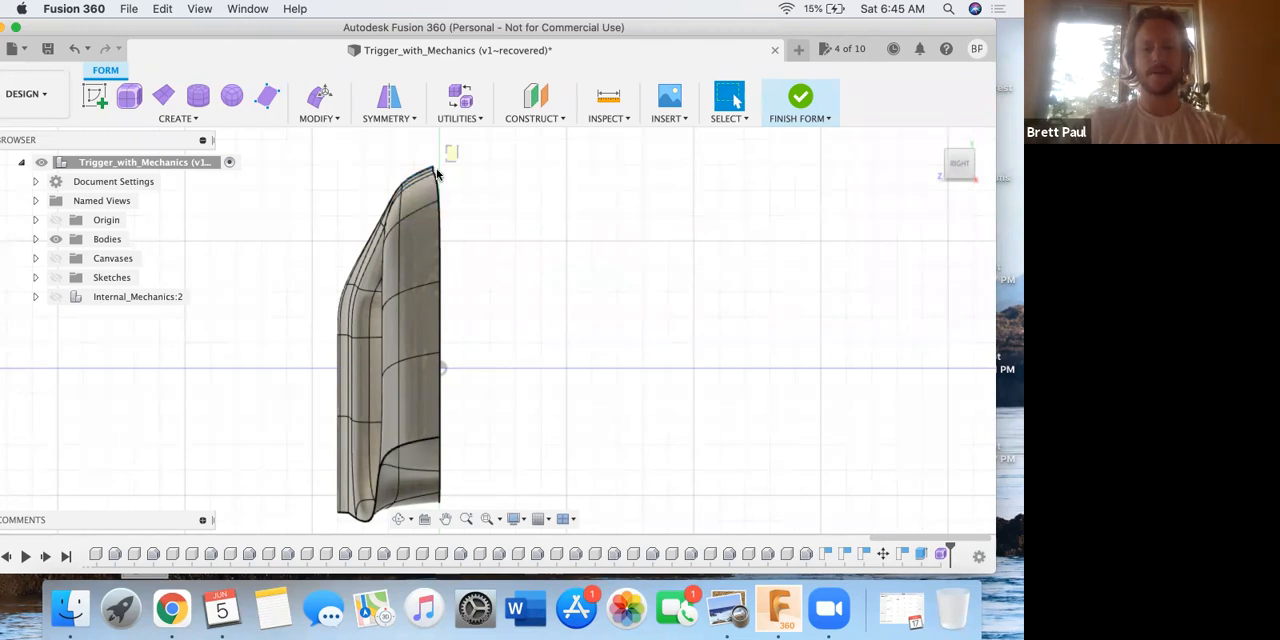
{"action": "left_click_drag", "start_coordinate": [419, 193], "coordinate": [370, 240]}
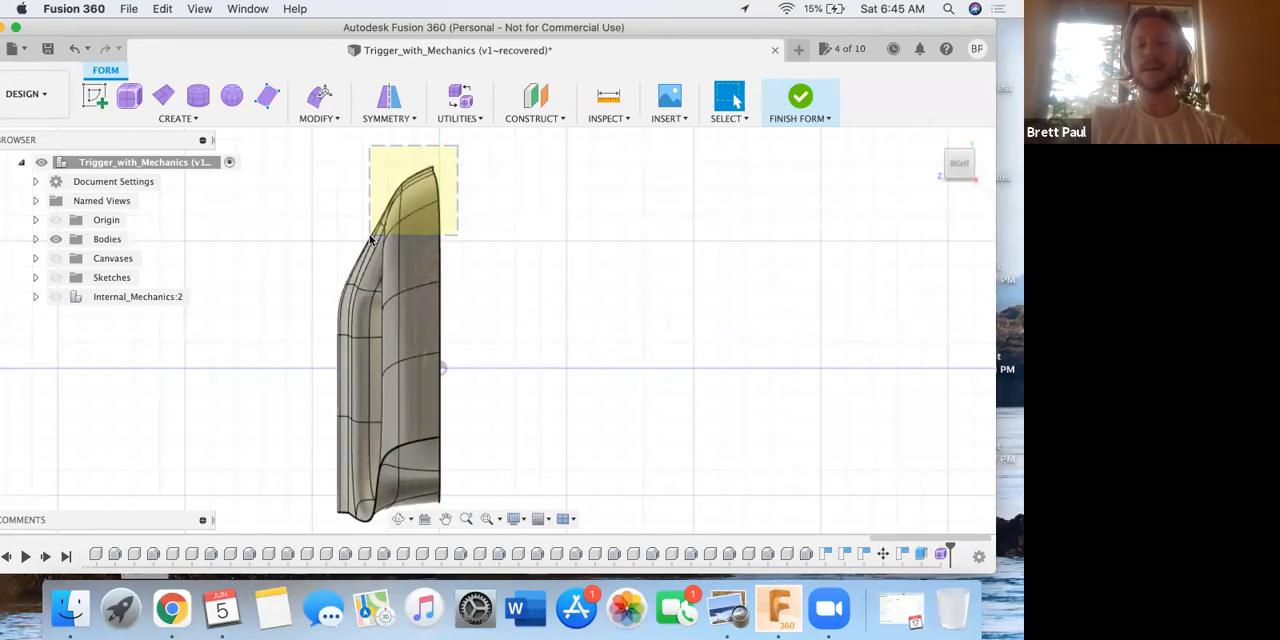
{"action": "left_click_drag", "start_coordinate": [370, 240], "coordinate": [370, 240]}
{"action": "left_click_drag", "start_coordinate": [370, 240], "coordinate": [370, 240]}
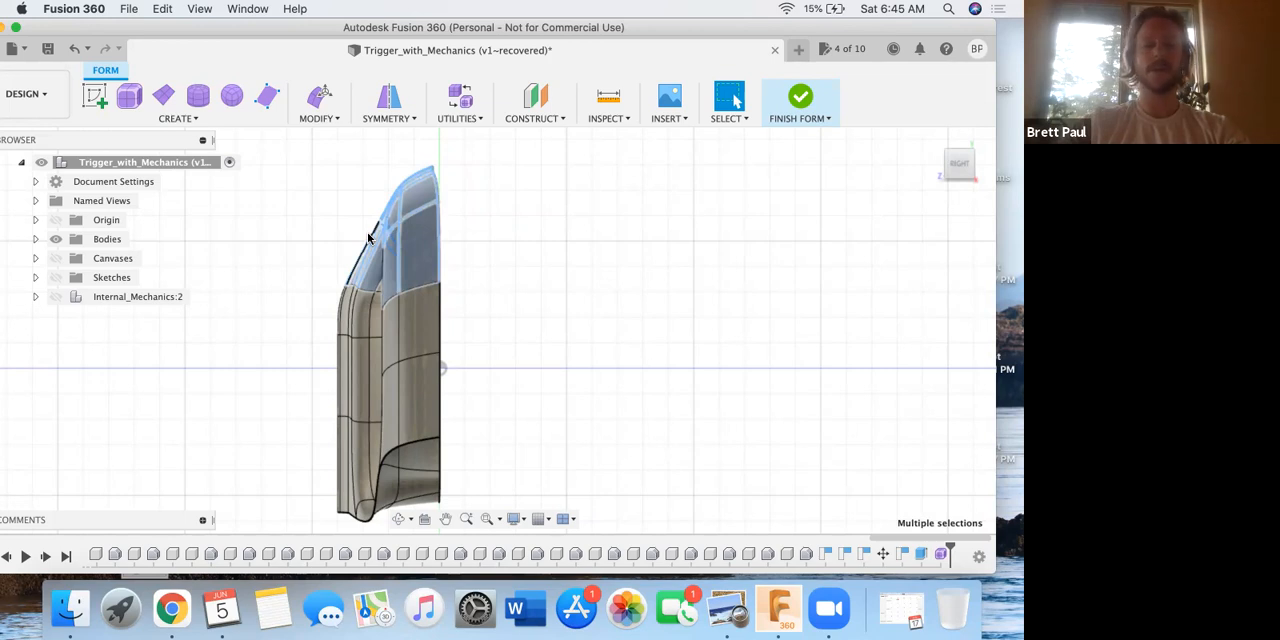
{"action": "left_click", "coordinate": [504, 211]}
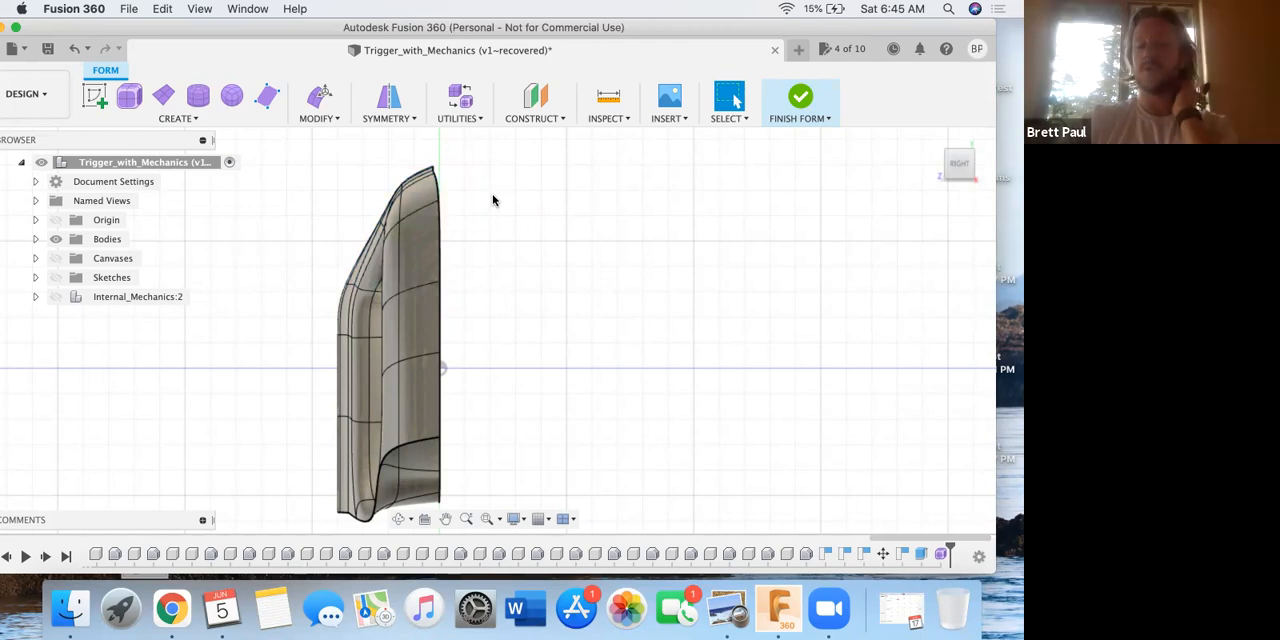
Window-select the geometry along the handle's straight flat side and flatten its vertices onto the XY plane using the Select Plane direction.
{"action": "left_click_drag", "start_coordinate": [484, 178], "coordinate": [535, 246]}
{"action": "left_click_drag", "start_coordinate": [421, 152], "coordinate": [547, 510]}
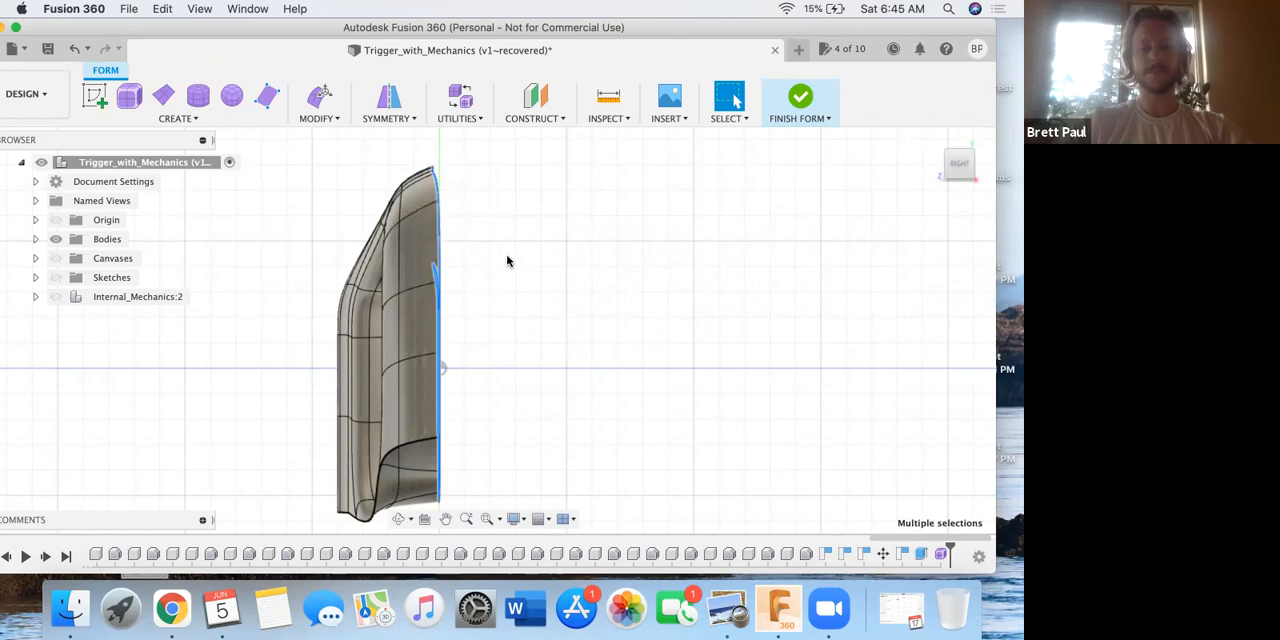
{"action": "left_click", "coordinate": [338, 118]}
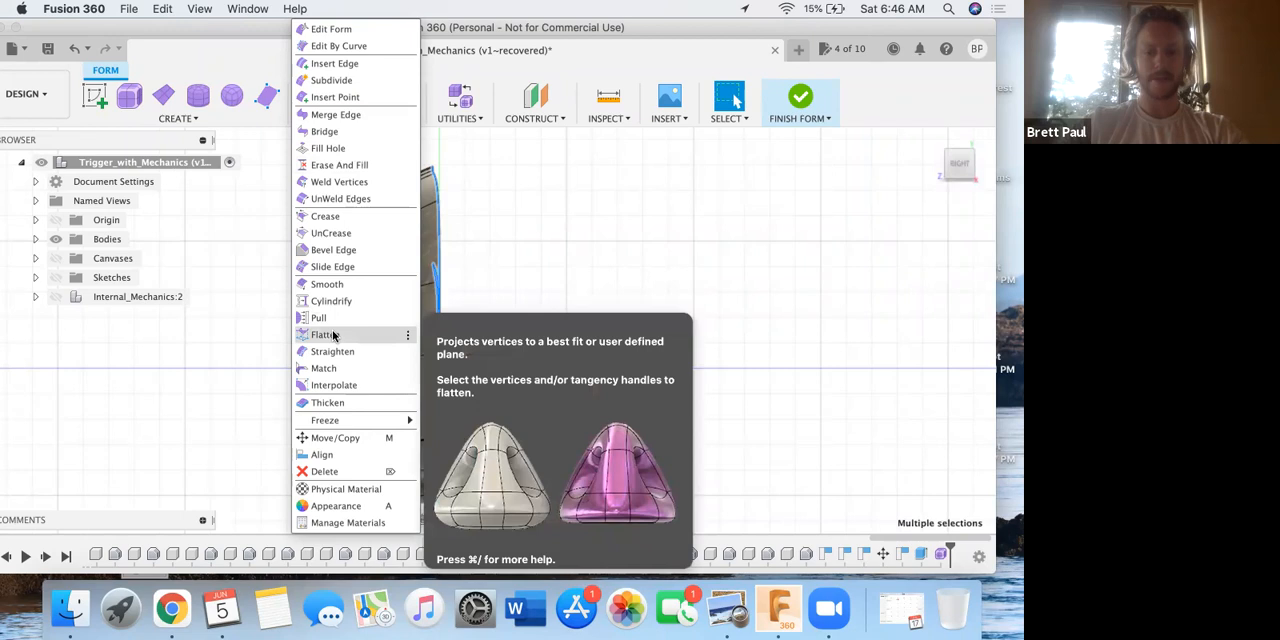
{"action": "left_click", "coordinate": [334, 335]}
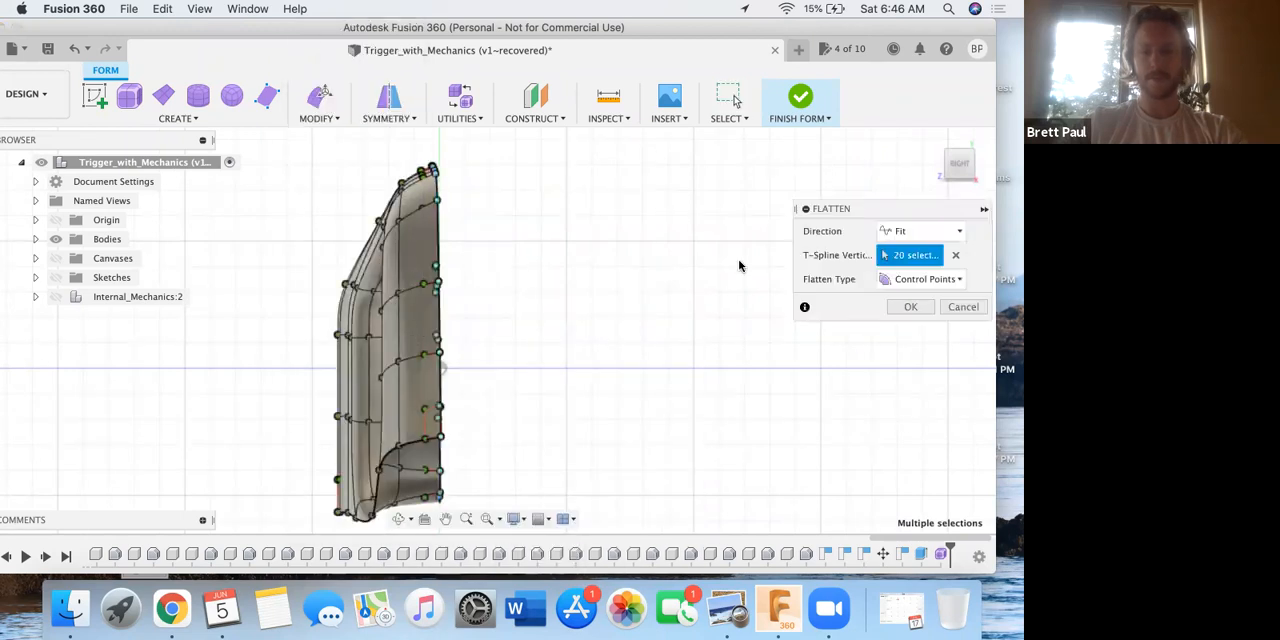
{"action": "left_click", "coordinate": [918, 231]}
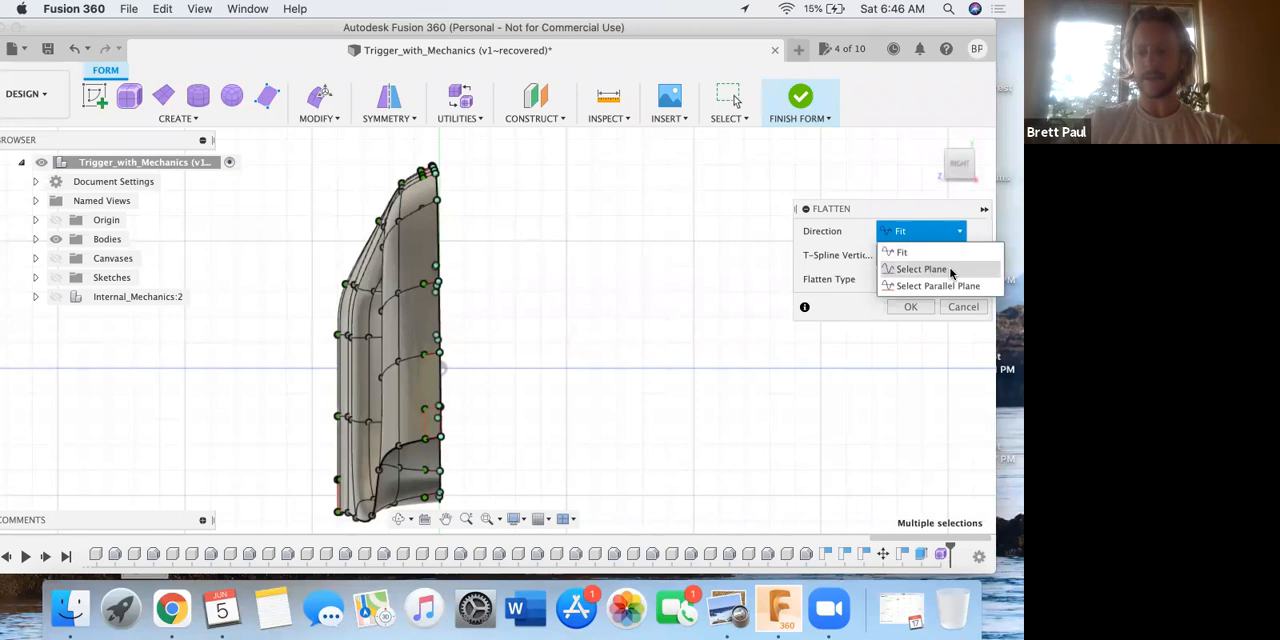
{"action": "left_click", "coordinate": [951, 272]}
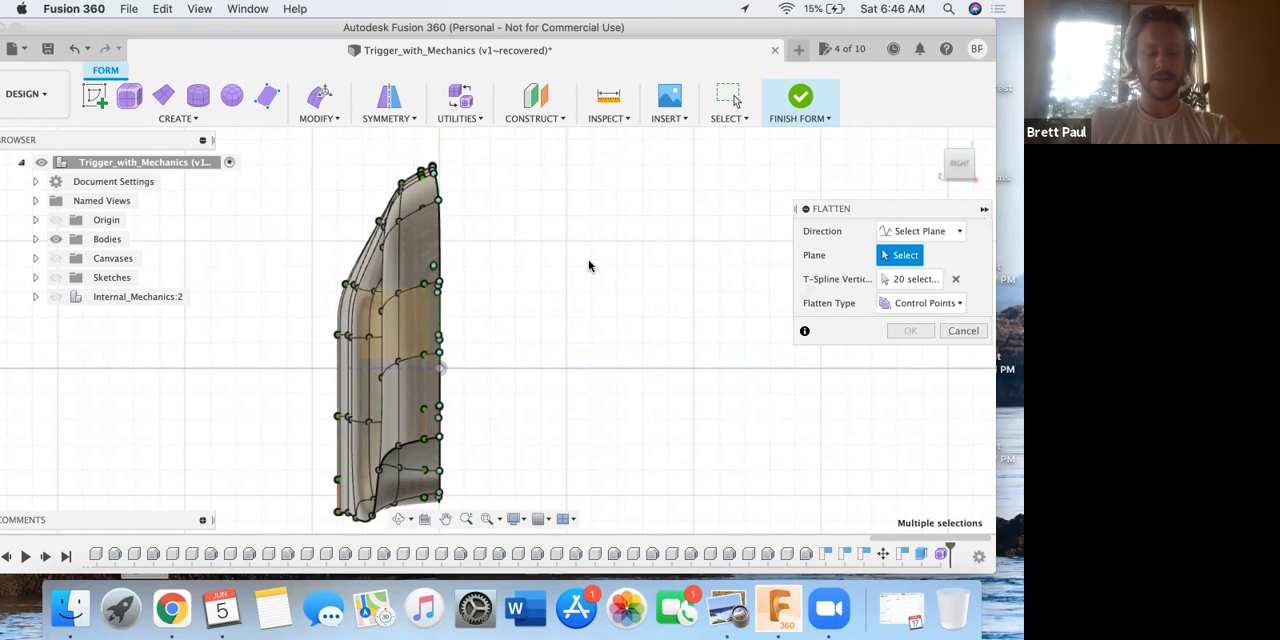
{"action": "middle_click_drag", "start_coordinate": [551, 249], "coordinate": [566, 300], "text": "shift"}
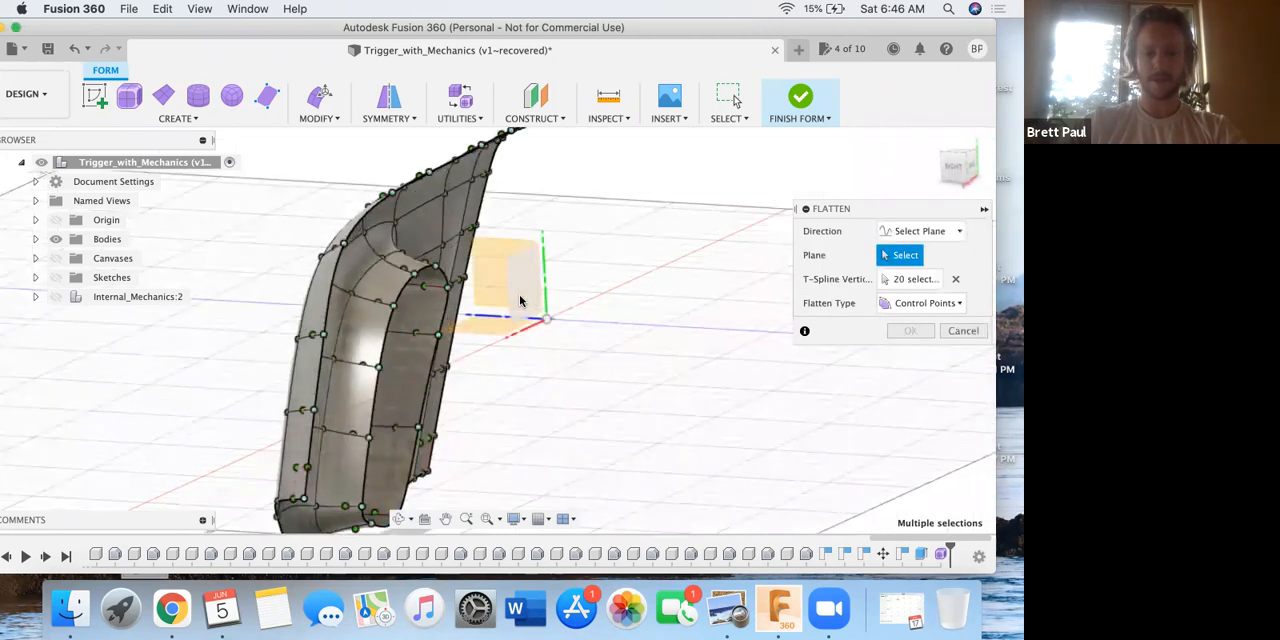
{"action": "left_click", "coordinate": [520, 300]}
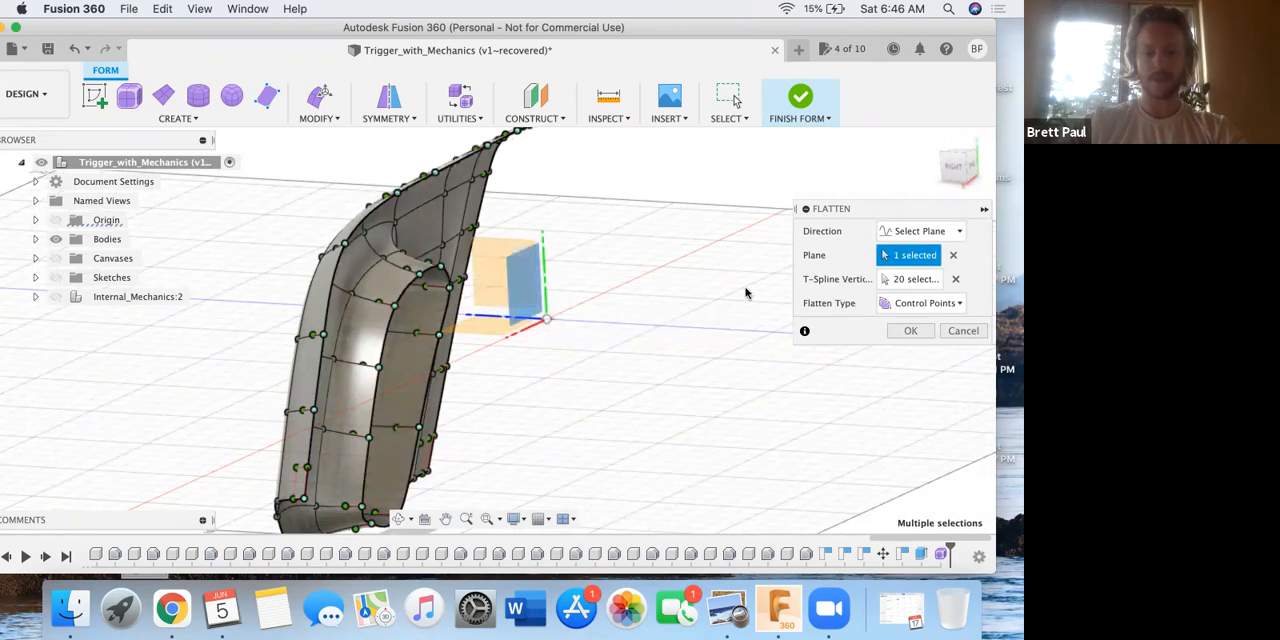
{"action": "left_click", "coordinate": [912, 331]}
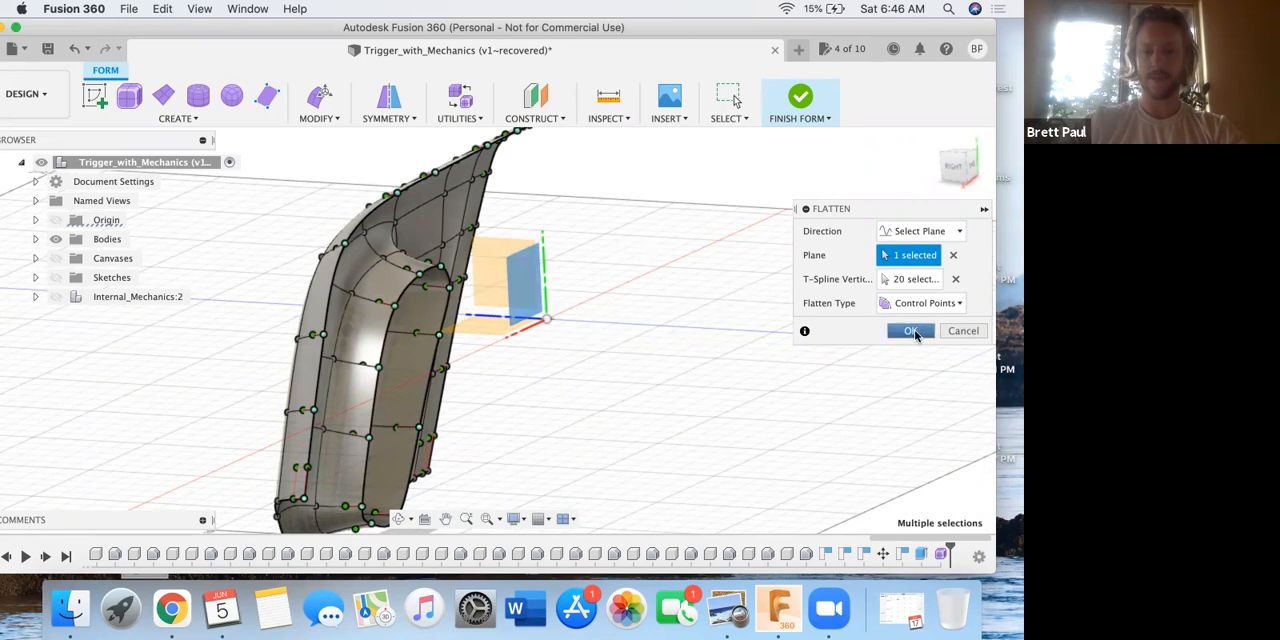
Inspect the flattened side of the handle in the right view, looking closely at its upper tip.
{"action": "middle_click_drag", "start_coordinate": [589, 271], "coordinate": [605, 271], "text": "shift"}
{"action": "left_click", "coordinate": [955, 171]}
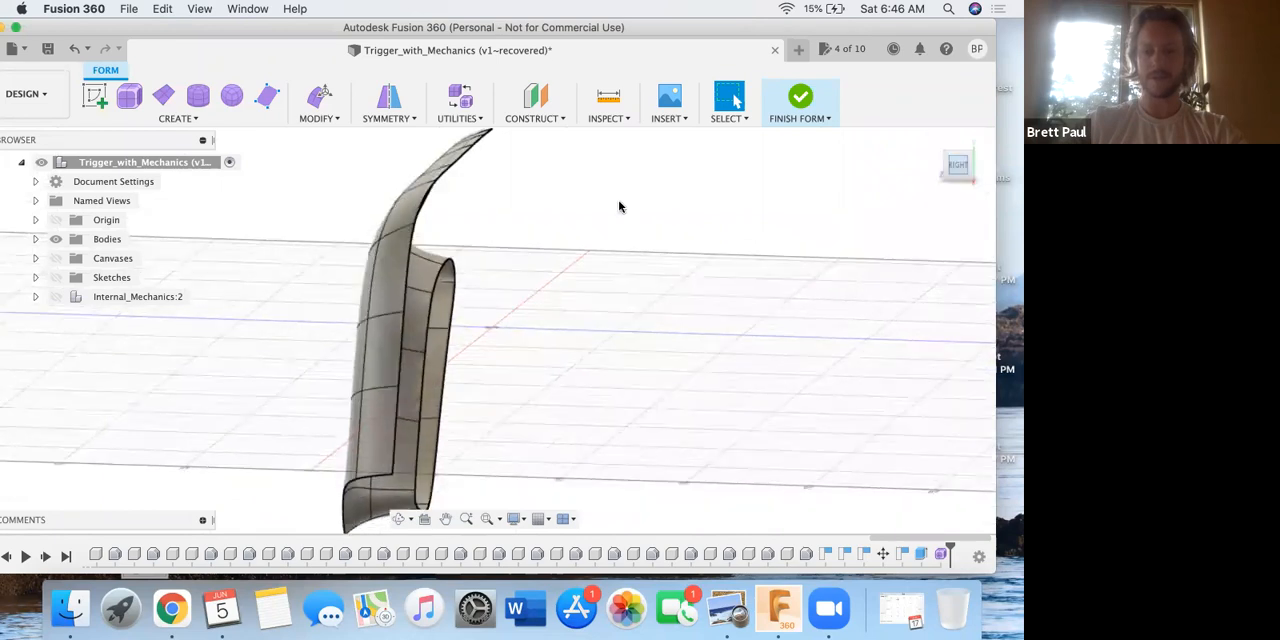
{"action": "middle_click_drag", "start_coordinate": [522, 204], "coordinate": [524, 228]}
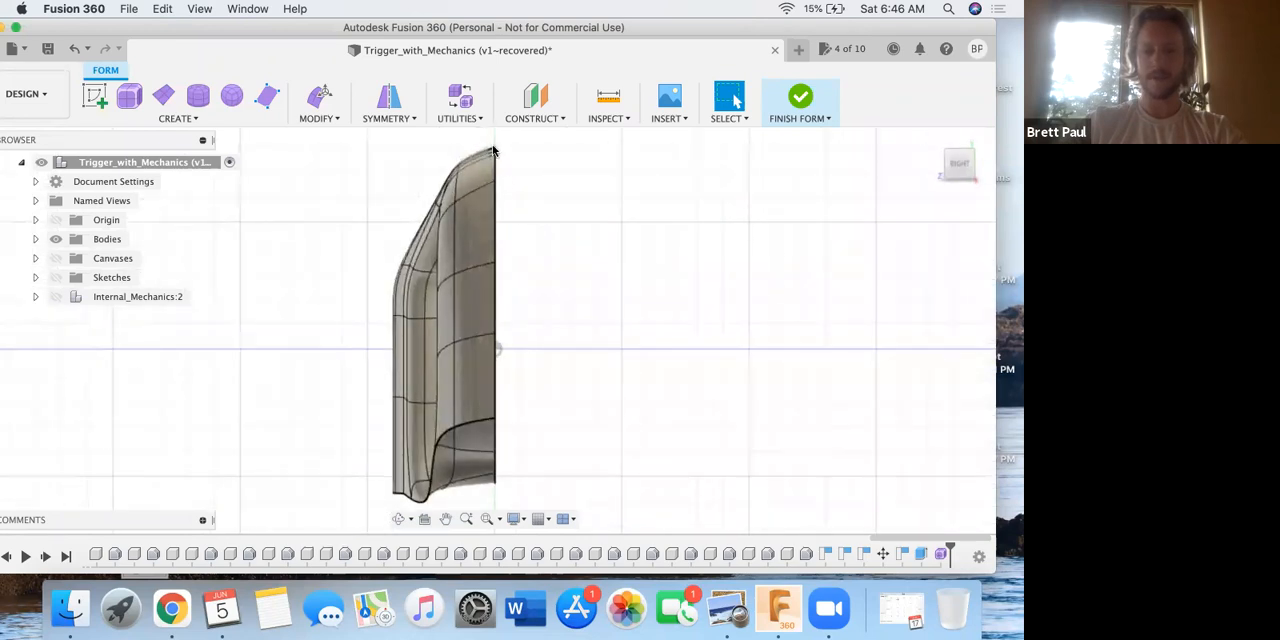
{"action": "scroll", "coordinate": [489, 158], "scroll_direction": "up", "scroll_amount": 2}
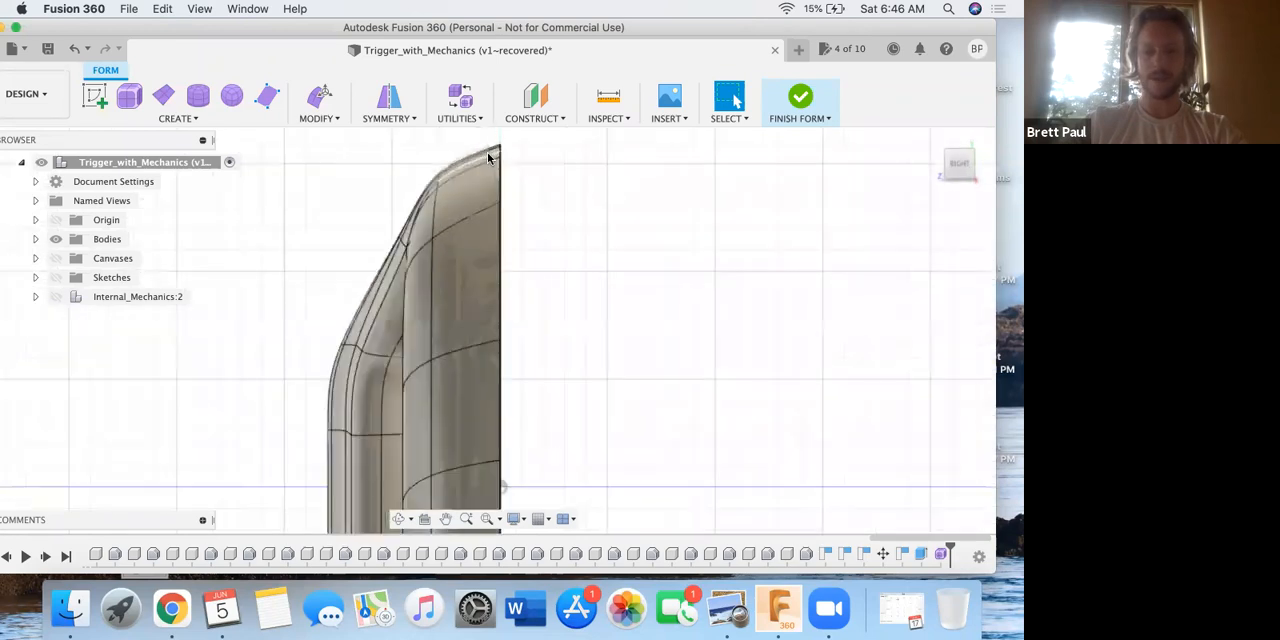
{"action": "scroll", "coordinate": [489, 158], "scroll_direction": "up", "scroll_amount": 4}
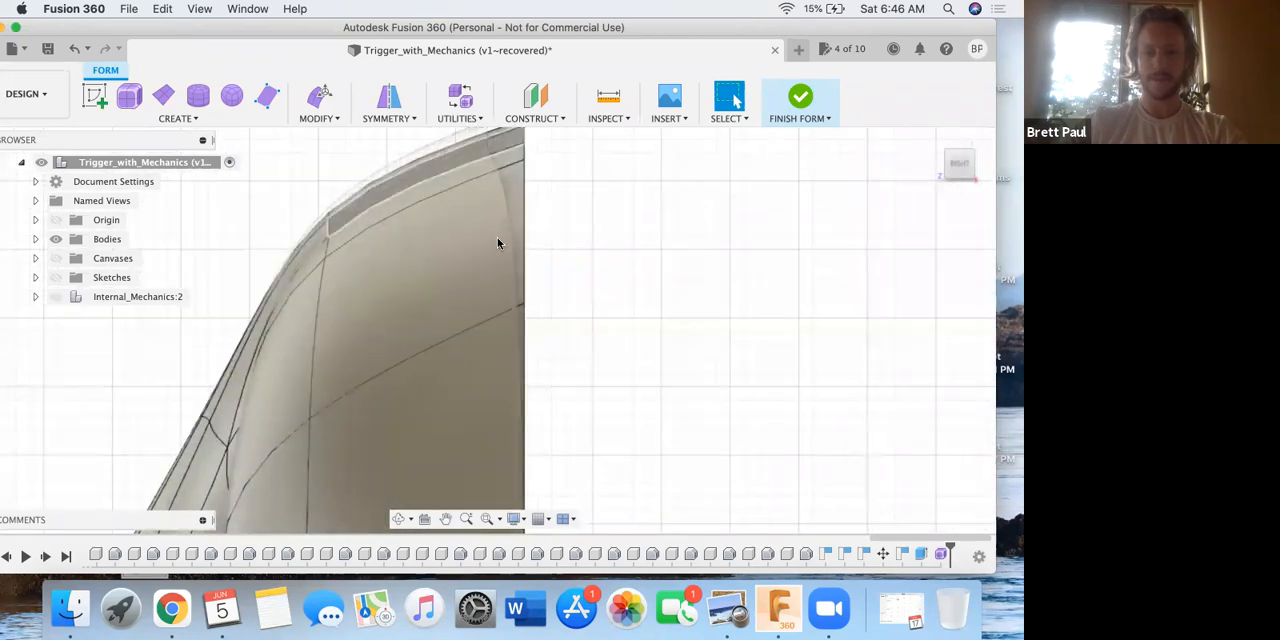
{"action": "scroll", "coordinate": [498, 243], "scroll_direction": "down", "scroll_amount": 1}
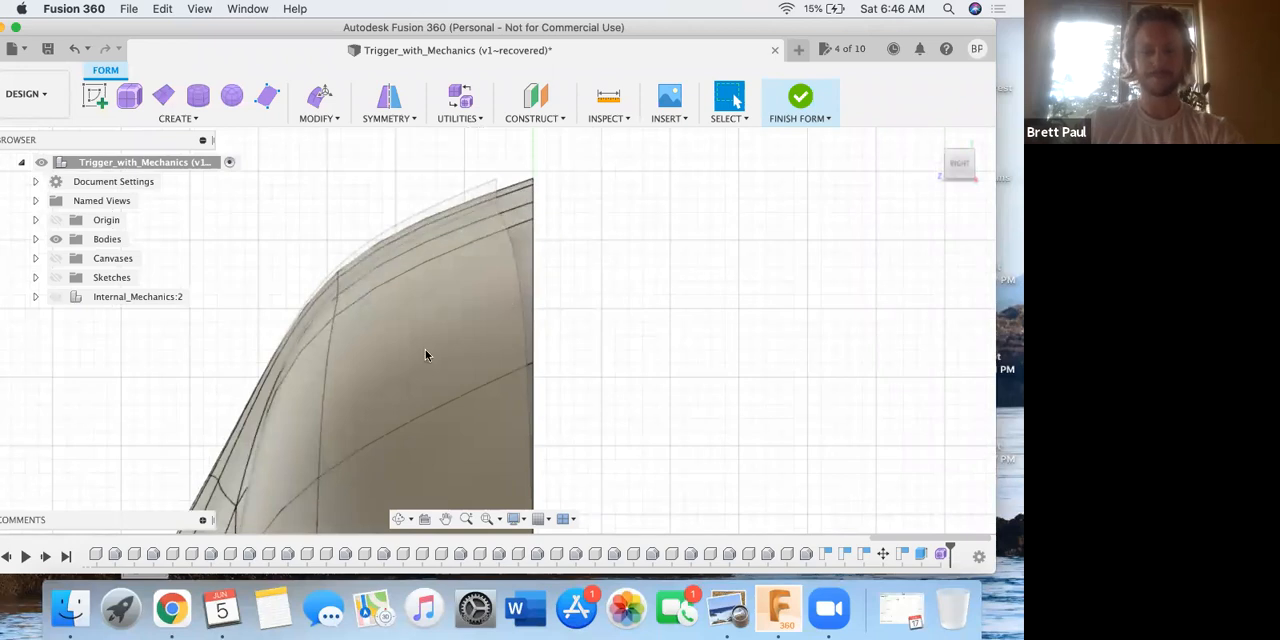
Read steps 5 and 6 of the saw handle casing PDF in Preview, about mirroring the form, and return to Fusion 360.
{"action": "key", "text": "ctrl+Up"}
{"action": "left_click", "coordinate": [317, 368]}
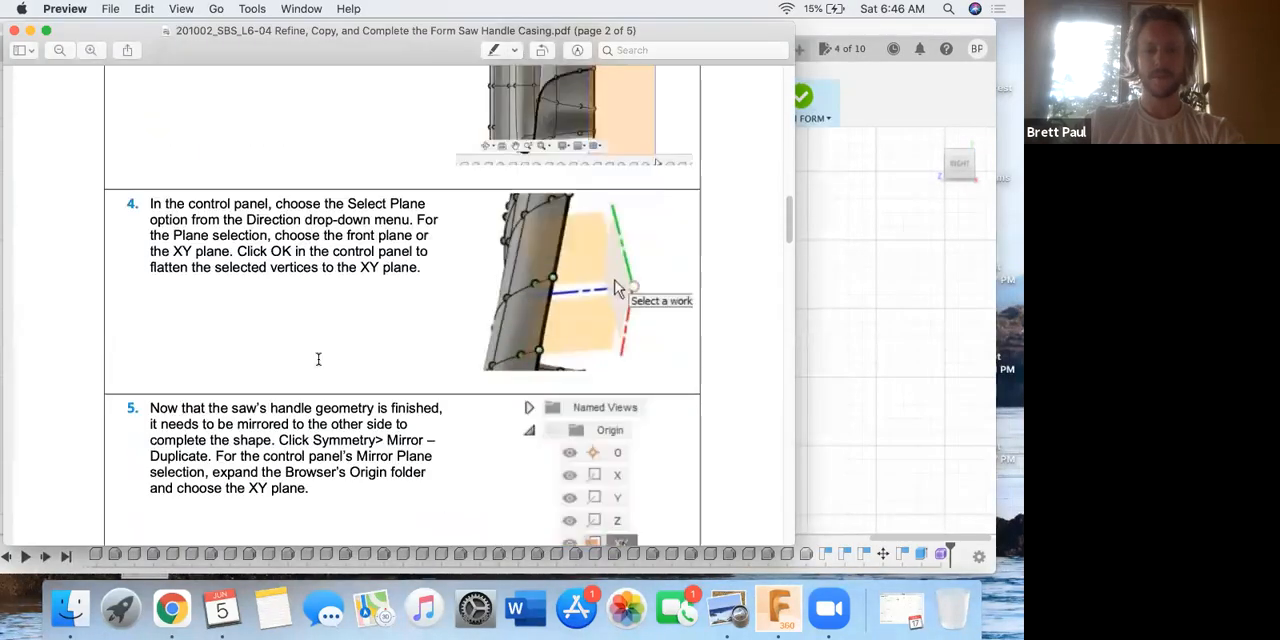
{"action": "scroll", "coordinate": [318, 359], "scroll_direction": "down", "scroll_amount": 3}
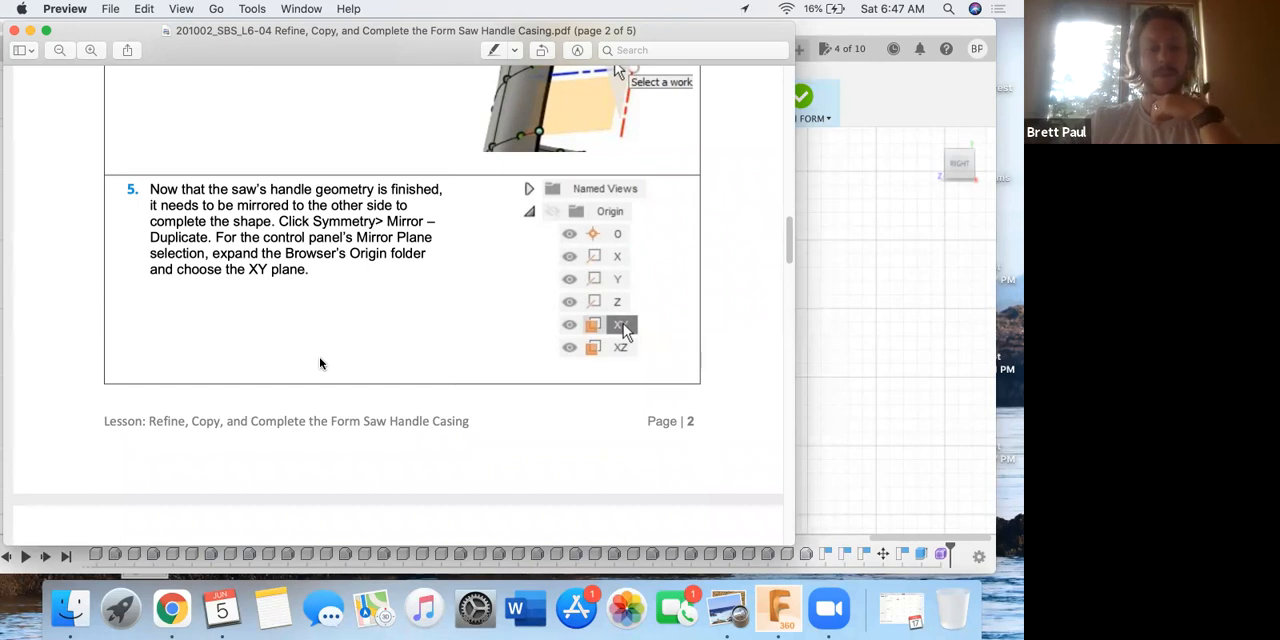
{"action": "scroll", "coordinate": [320, 363], "scroll_direction": "down", "scroll_amount": 8}
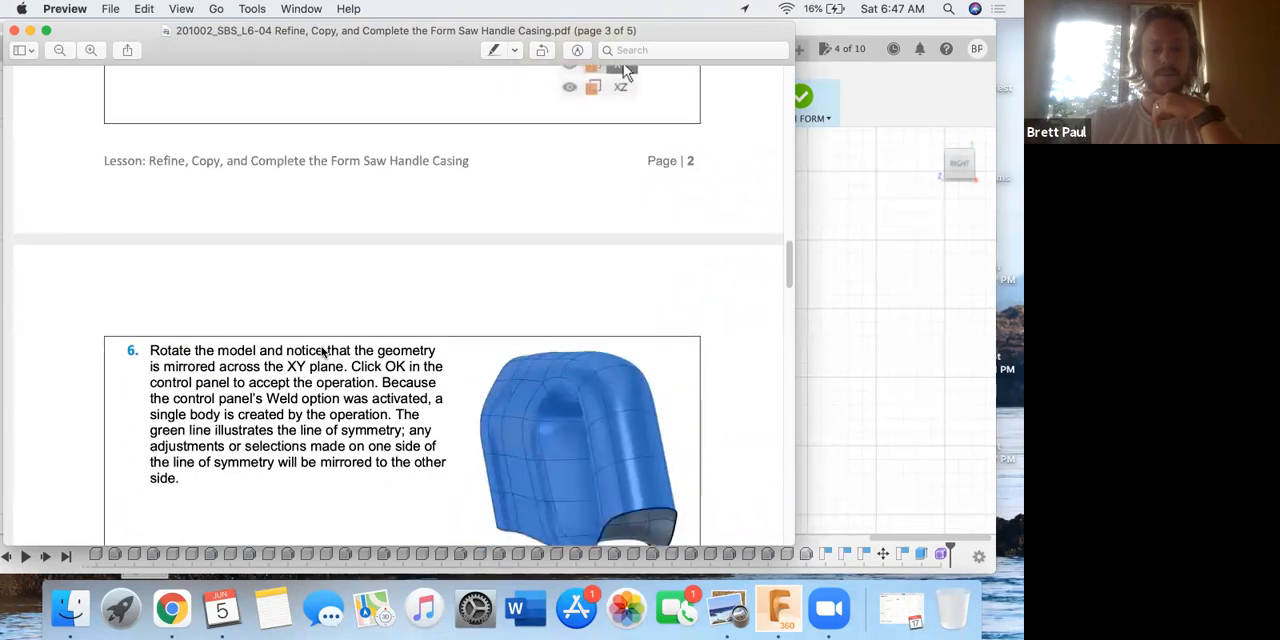
{"action": "left_click", "coordinate": [864, 322]}
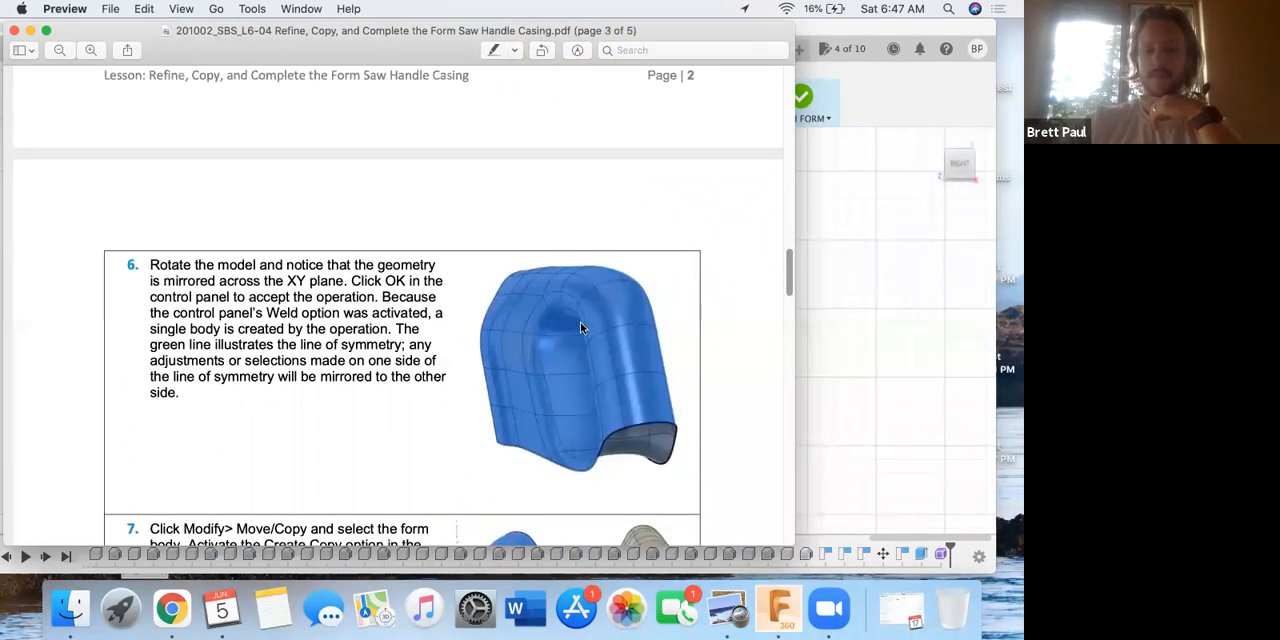
{"action": "scroll", "coordinate": [577, 327], "scroll_direction": "down", "scroll_amount": 5}
{"action": "scroll", "coordinate": [576, 328], "scroll_direction": "down", "scroll_amount": 5}
{"action": "middle_click_drag", "start_coordinate": [594, 366], "coordinate": [587, 221]}
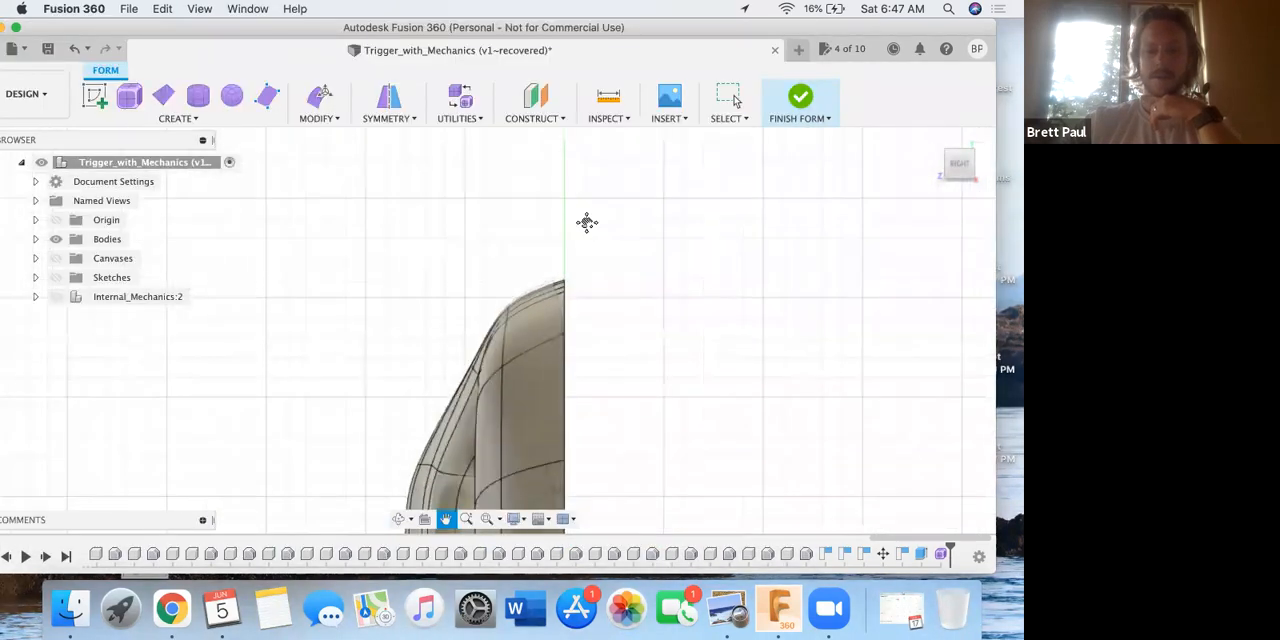
{"action": "left_click", "coordinate": [318, 117]}
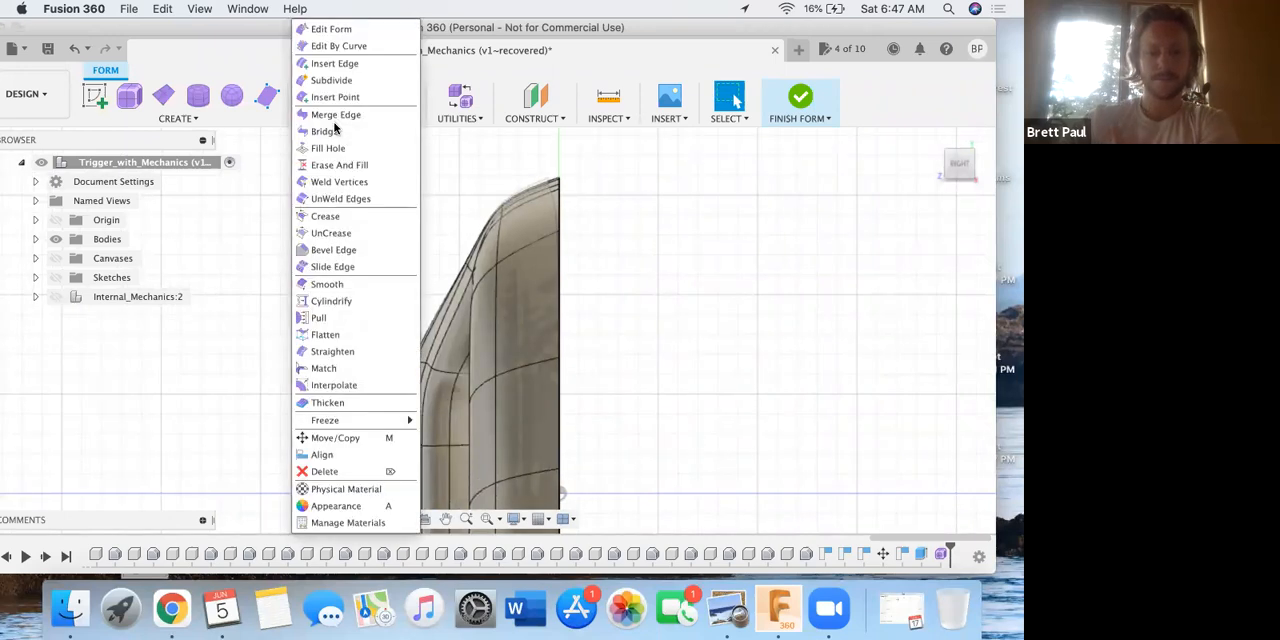
{"action": "mouse_move", "coordinate": [334, 127]}
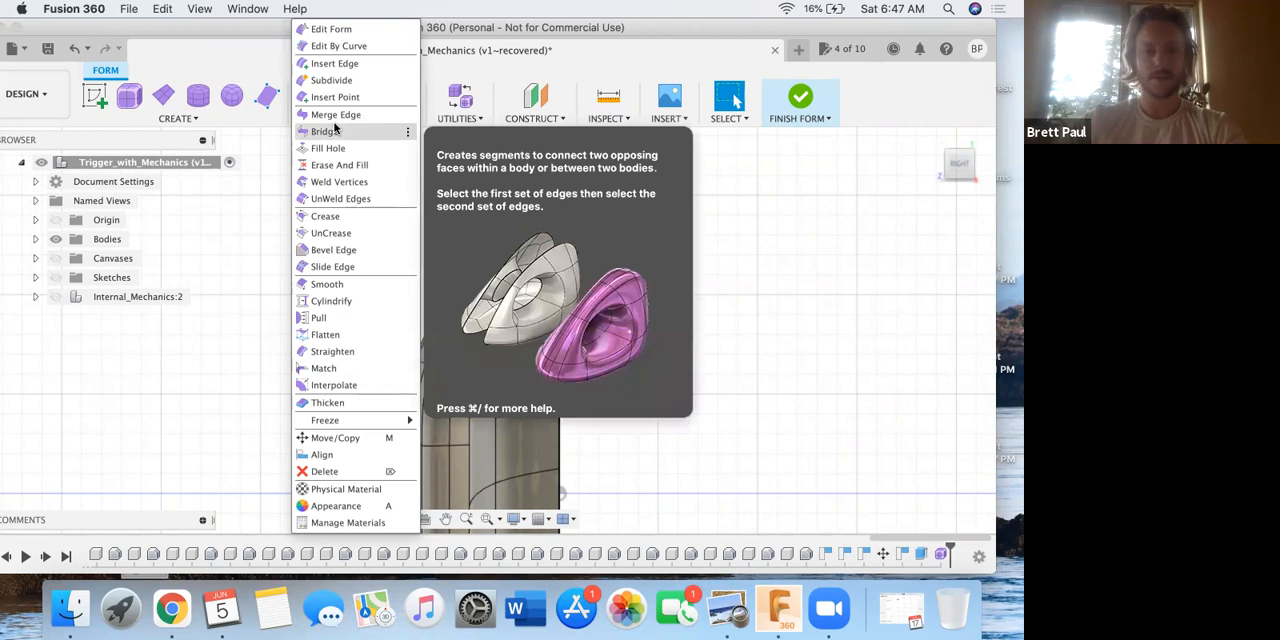
{"action": "left_click", "coordinate": [722, 247]}
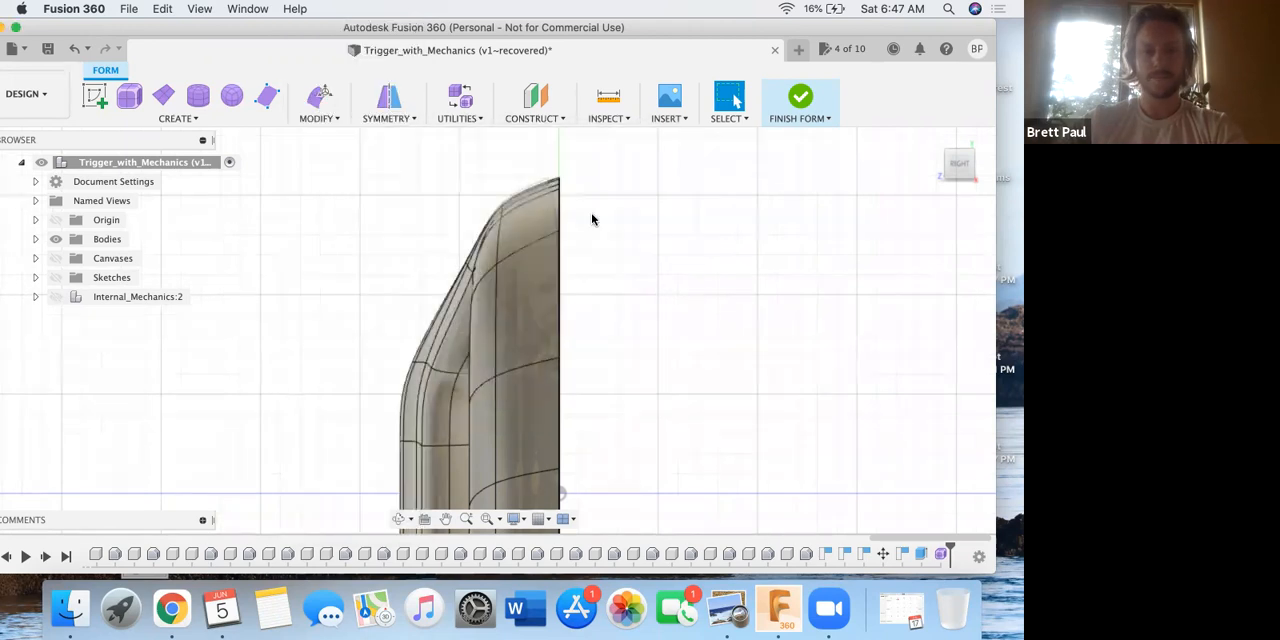
Mirror-duplicate the handle's T-Spline body across the XY plane with Weld on and a 0.01 mm weld tolerance.
{"action": "left_click", "coordinate": [405, 119]}
{"action": "mouse_move", "coordinate": [407, 132]}
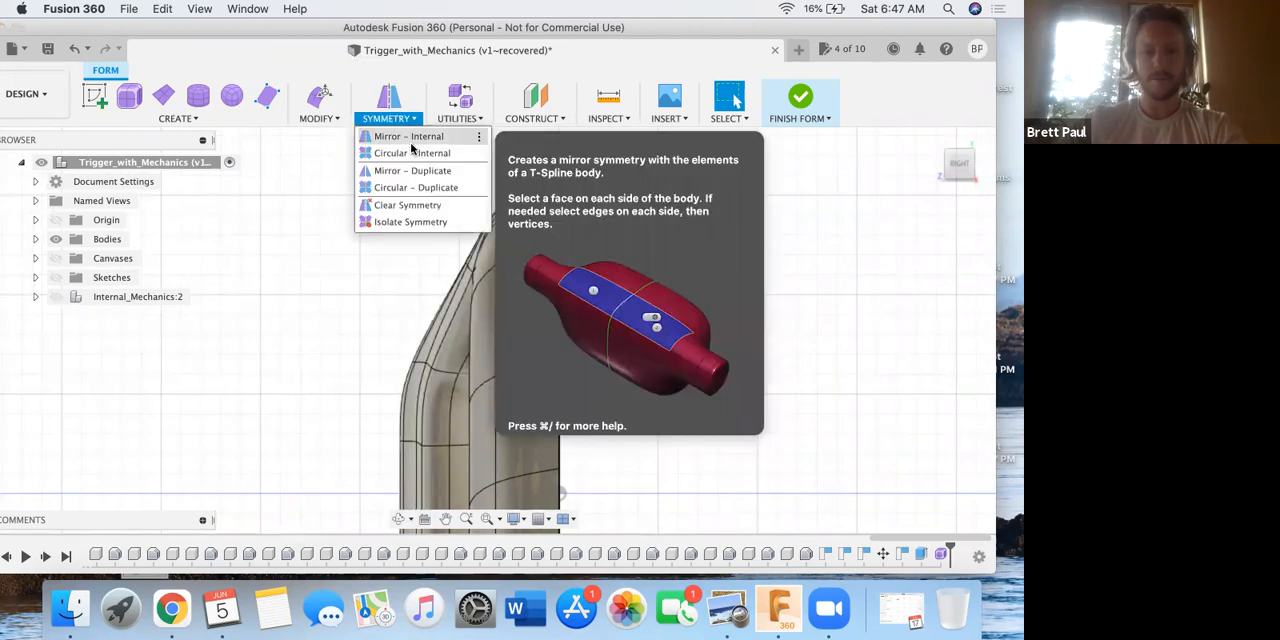
{"action": "left_click", "coordinate": [414, 168]}
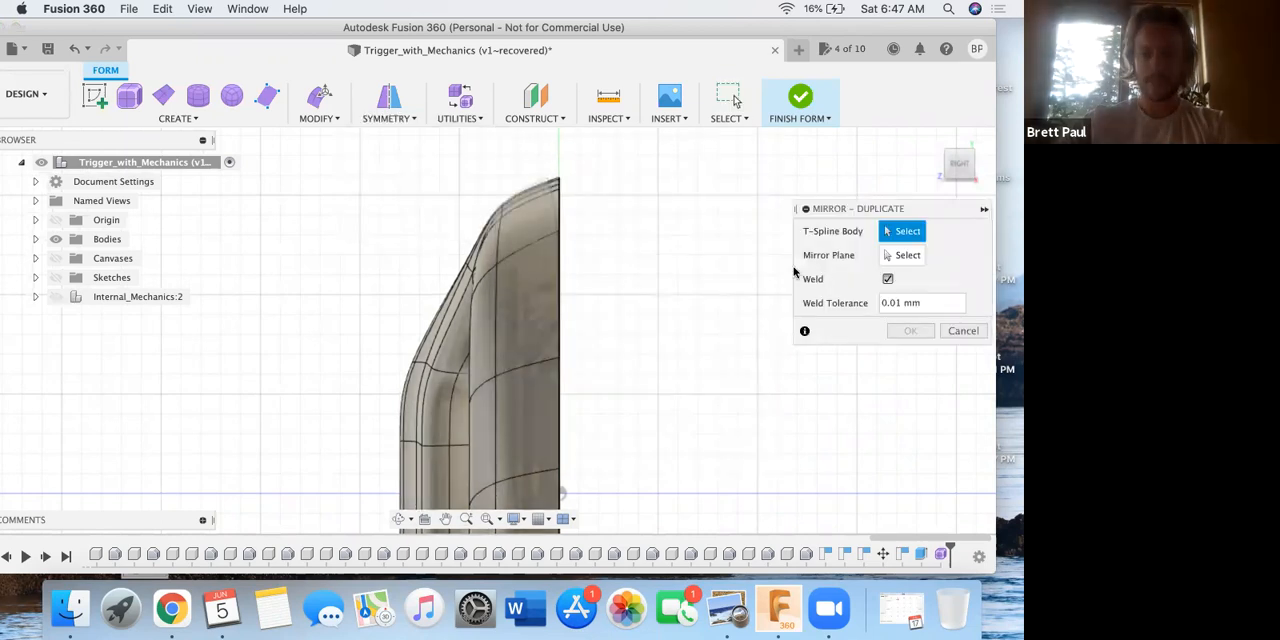
{"action": "left_click", "coordinate": [547, 237]}
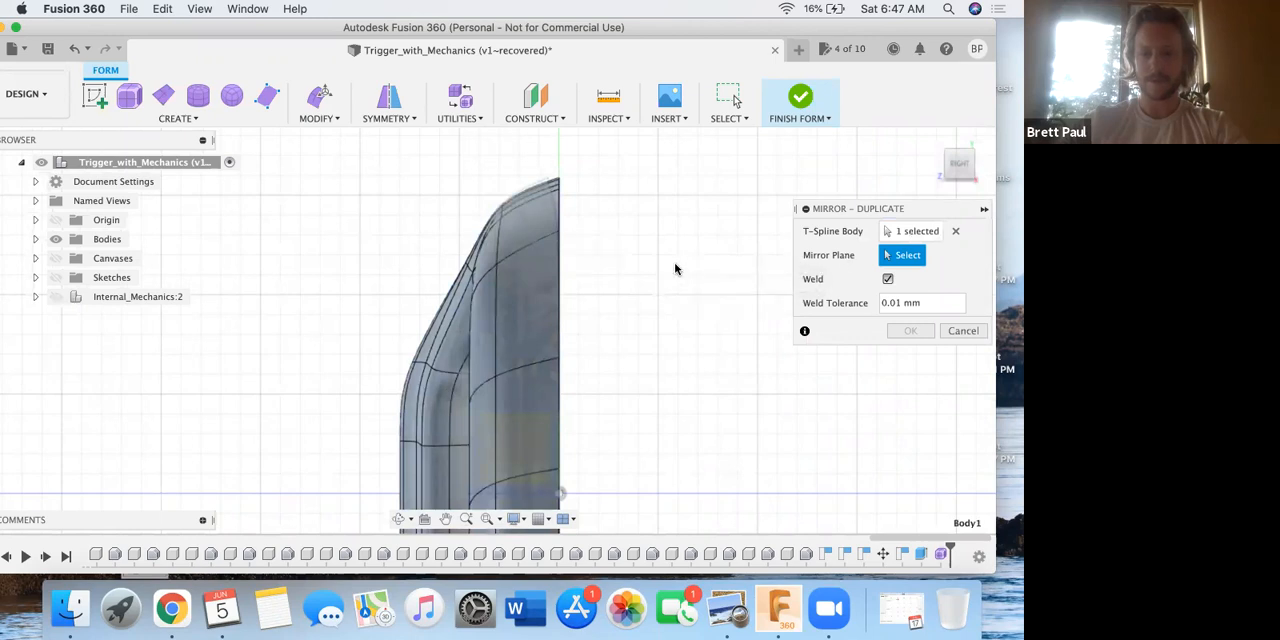
{"action": "middle_click_drag", "start_coordinate": [689, 325], "coordinate": [676, 292]}
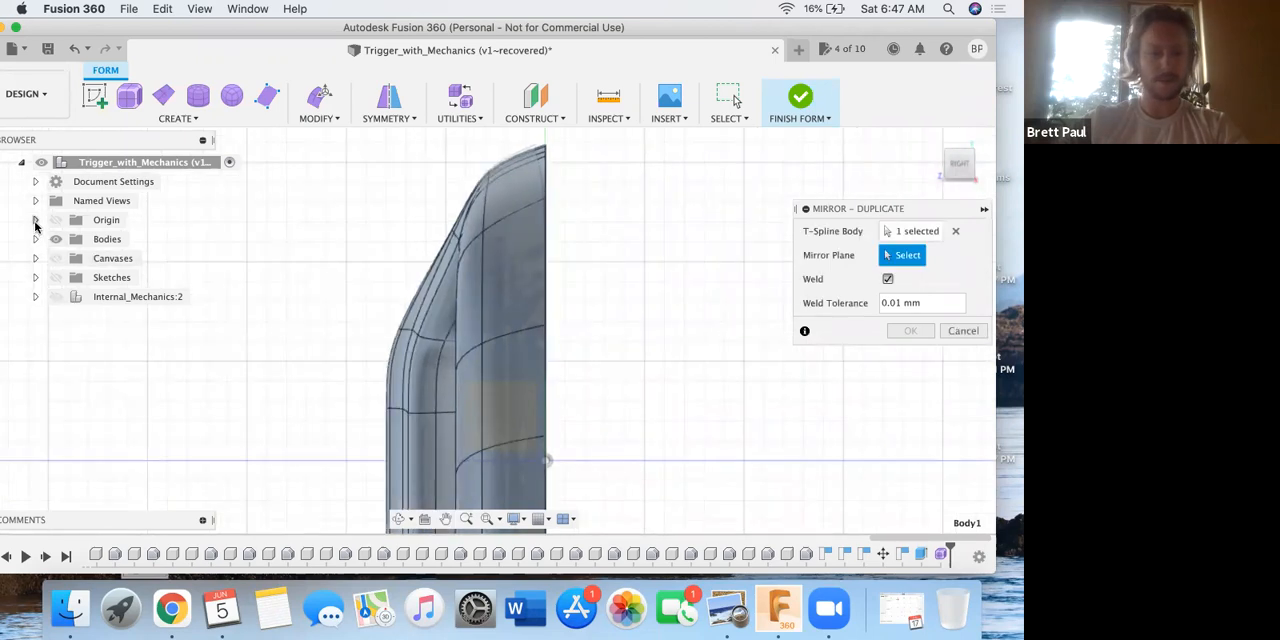
{"action": "left_click", "coordinate": [35, 221]}
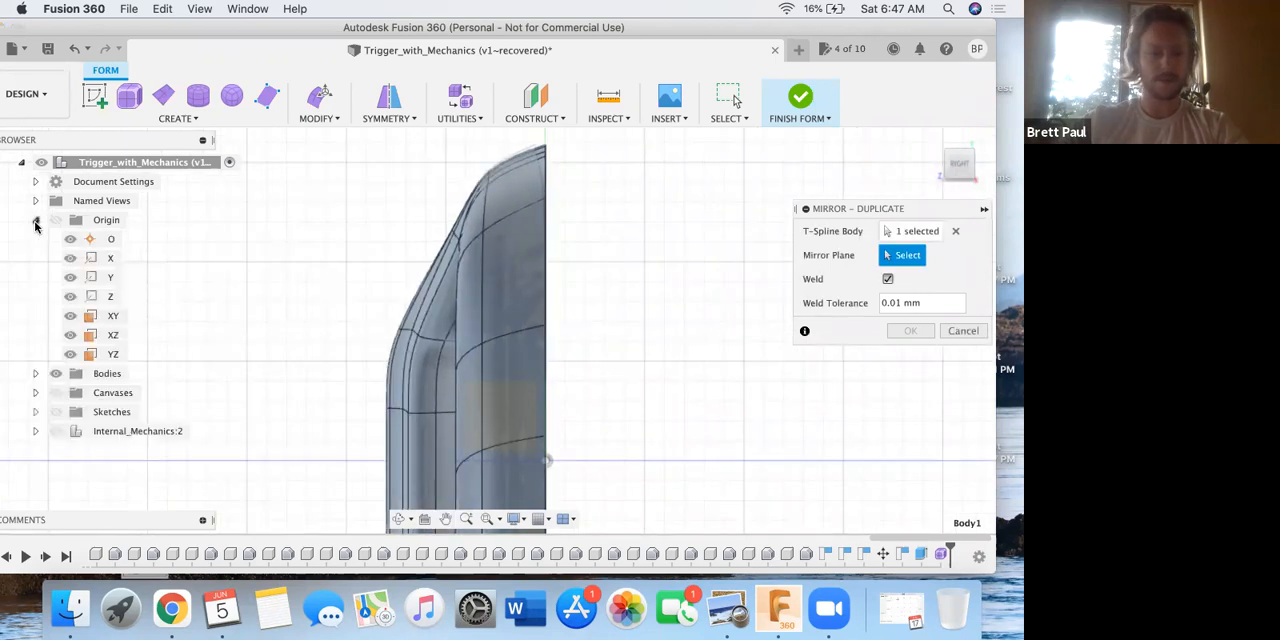
{"action": "left_click", "coordinate": [110, 316]}
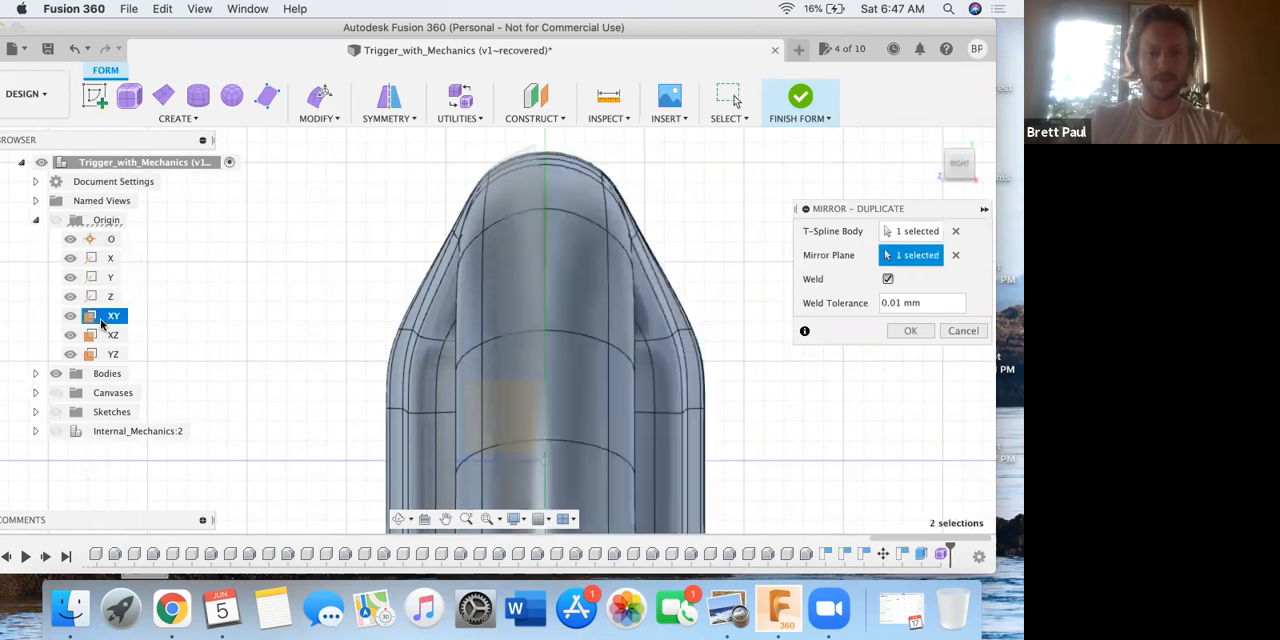
{"action": "left_click", "coordinate": [905, 330]}
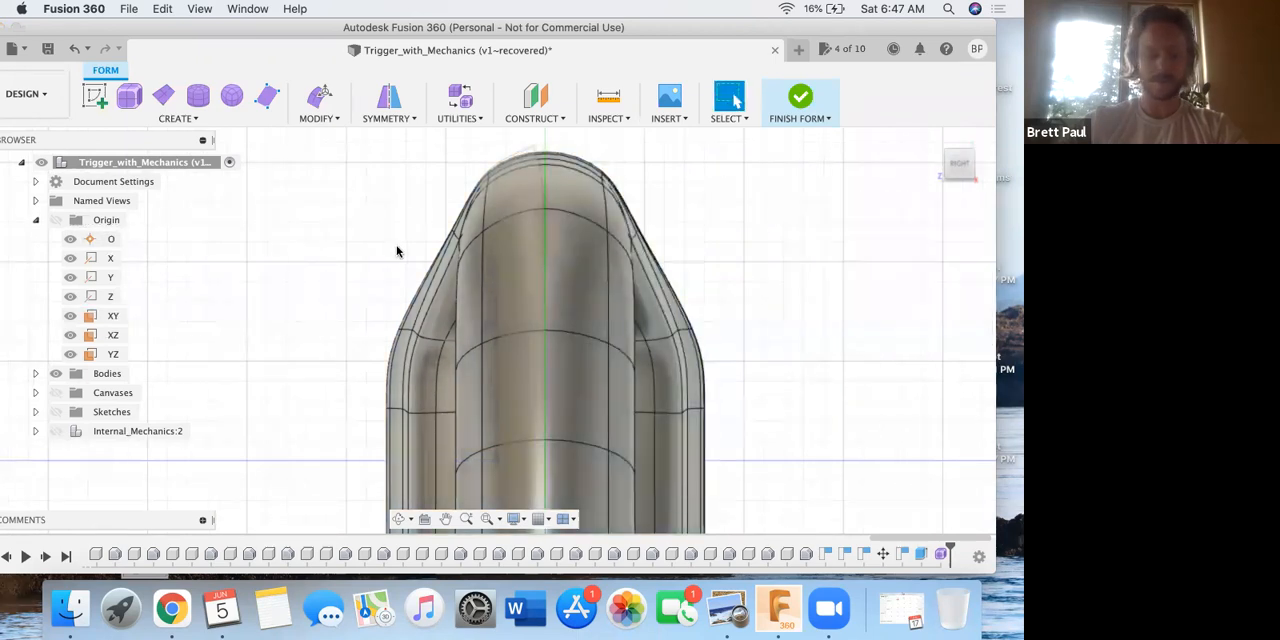
{"action": "scroll", "coordinate": [416, 258], "scroll_direction": "down", "scroll_amount": 6}
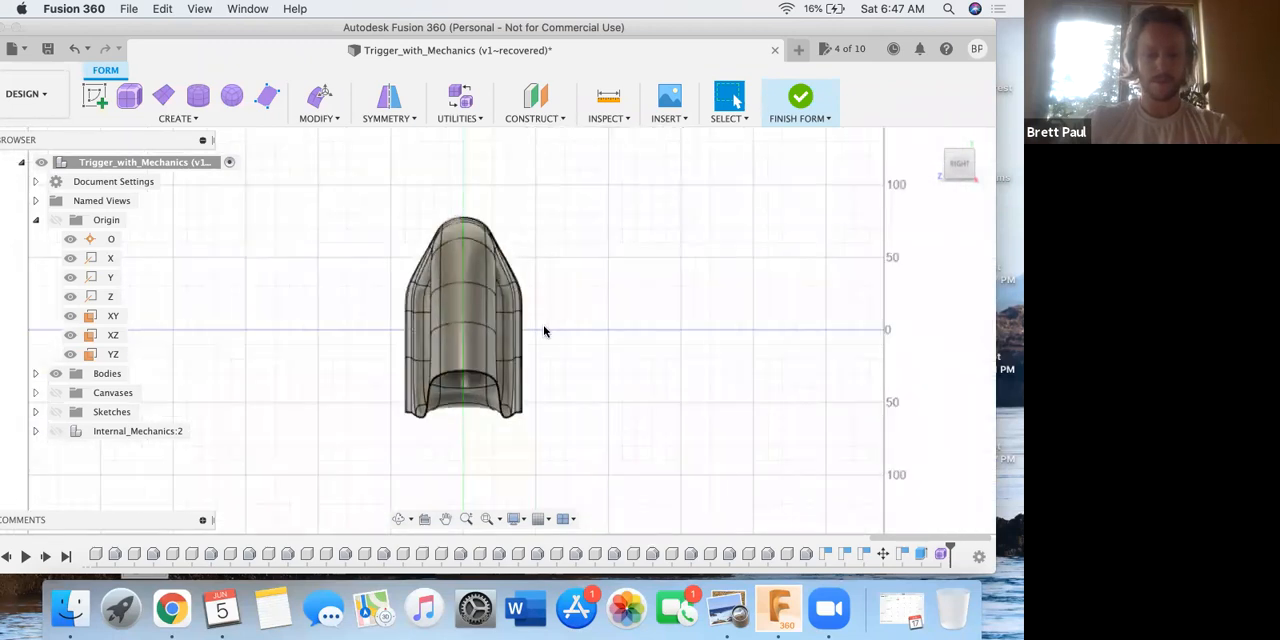
{"action": "middle_click_drag", "start_coordinate": [543, 297], "coordinate": [580, 343], "text": "shift"}
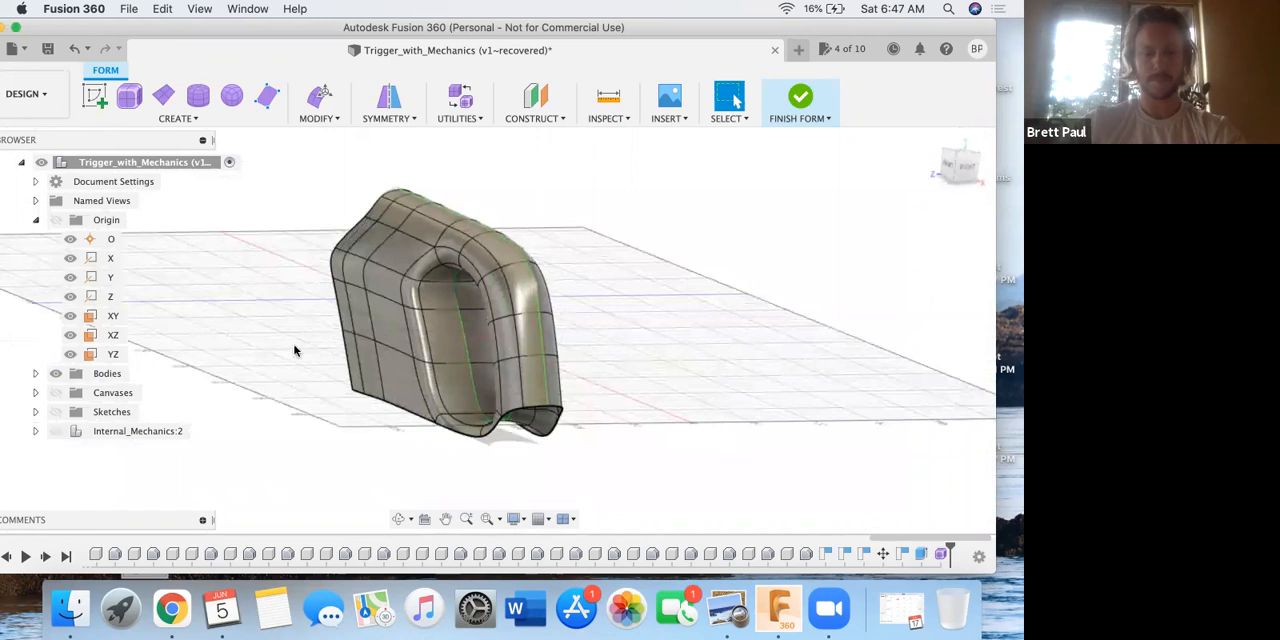
Read step 7 of the saw handle casing PDF in Preview, about copying the form body, and return to Fusion 360.
{"action": "key", "text": "ctrl+Up"}
{"action": "left_click", "coordinate": [286, 374]}
{"action": "scroll", "coordinate": [310, 362], "scroll_direction": "down", "scroll_amount": 5}
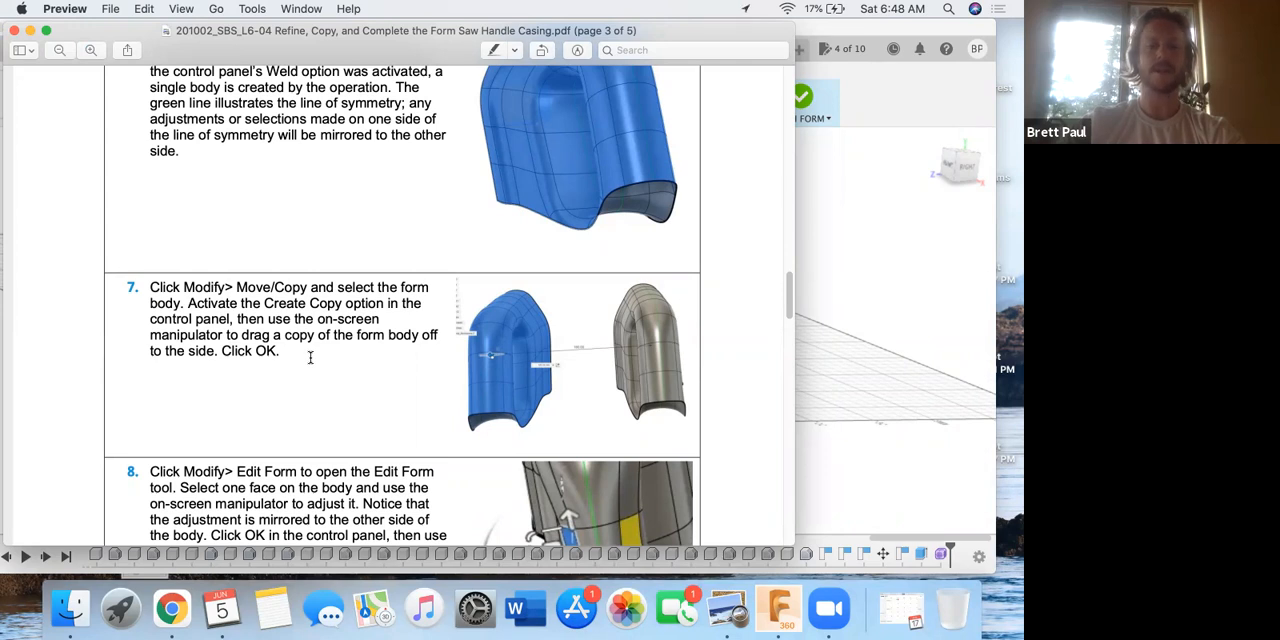
{"action": "key", "text": "ctrl+Up"}
{"action": "left_click", "coordinate": [523, 333]}
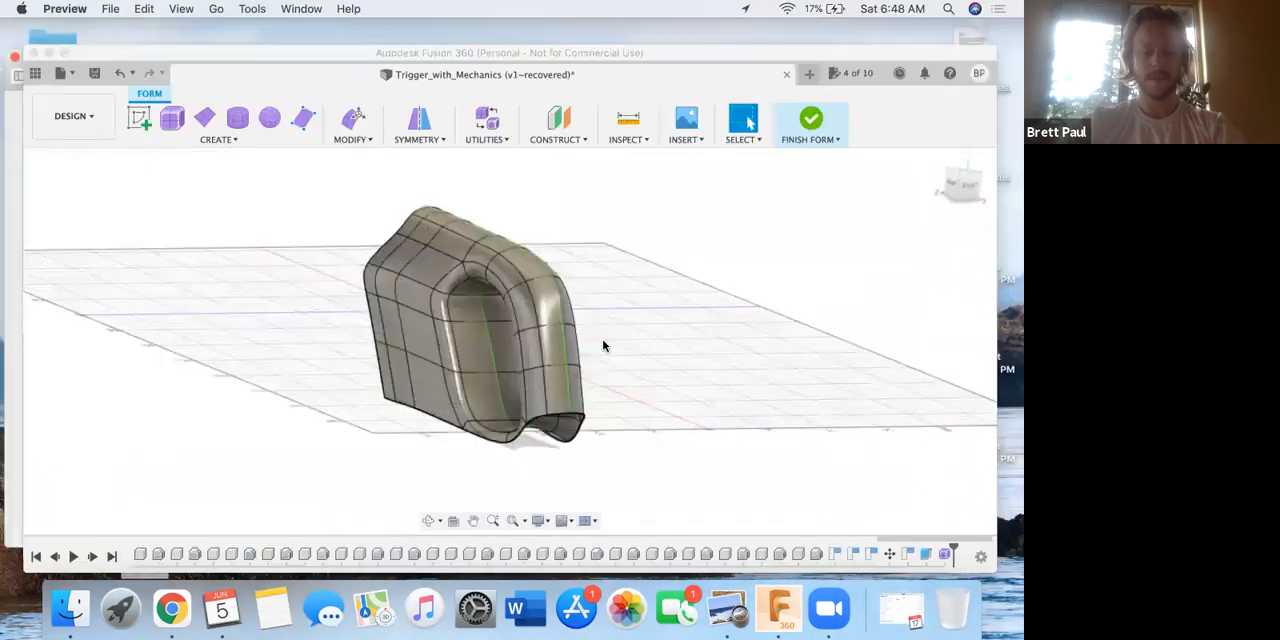
{"action": "middle_click_drag", "start_coordinate": [541, 339], "coordinate": [535, 337], "text": "shift"}
{"action": "key", "text": "ctrl+Up"}
{"action": "left_click", "coordinate": [316, 365]}
{"action": "key", "text": "ctrl+Up"}
{"action": "left_click", "coordinate": [545, 320]}
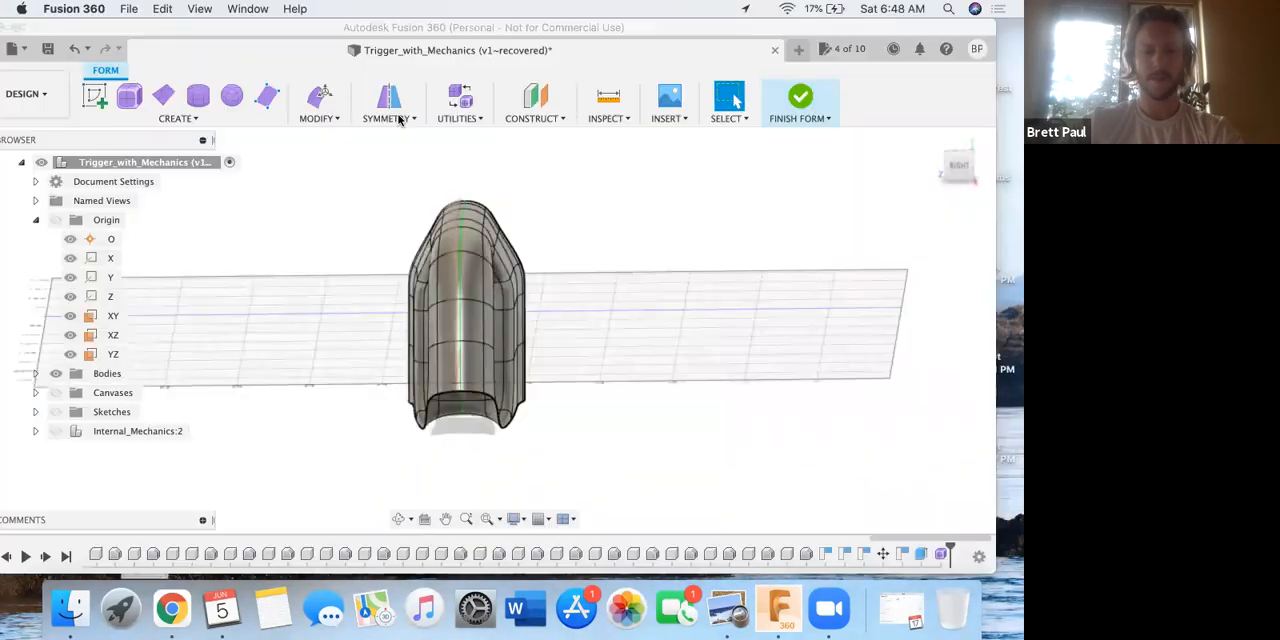
Start Move/Copy on the mirrored handle body, recheck step 7 in the PDF, and enable Create Copy.
{"action": "left_click", "coordinate": [329, 117]}
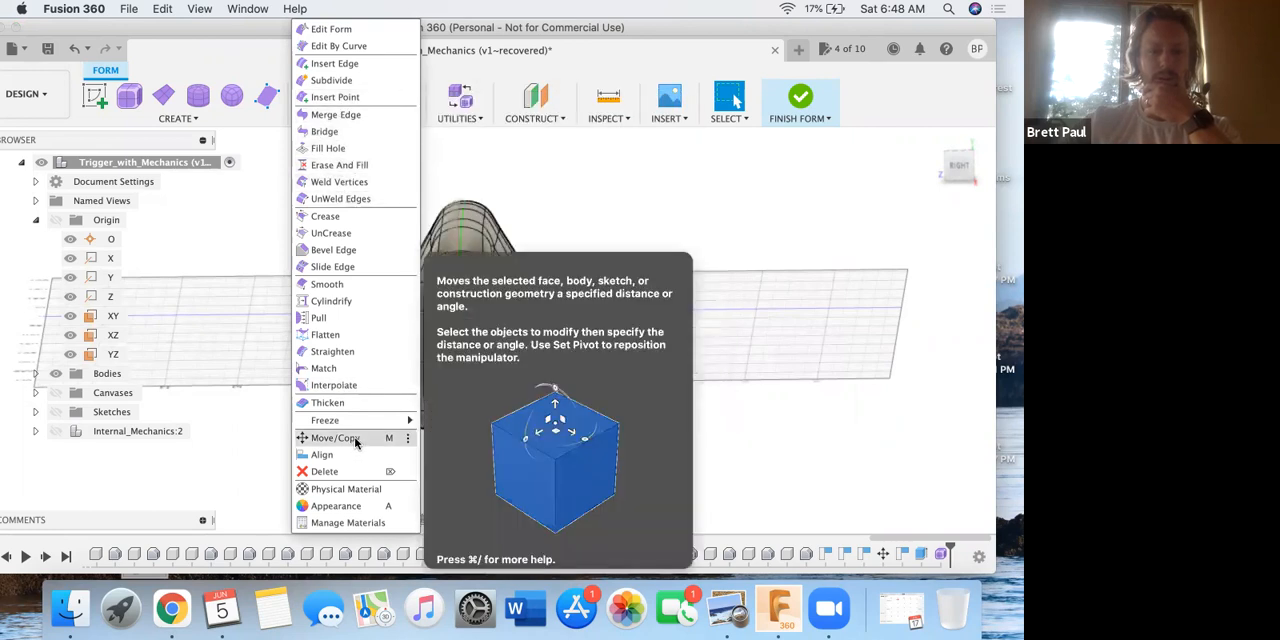
{"action": "left_click", "coordinate": [631, 204]}
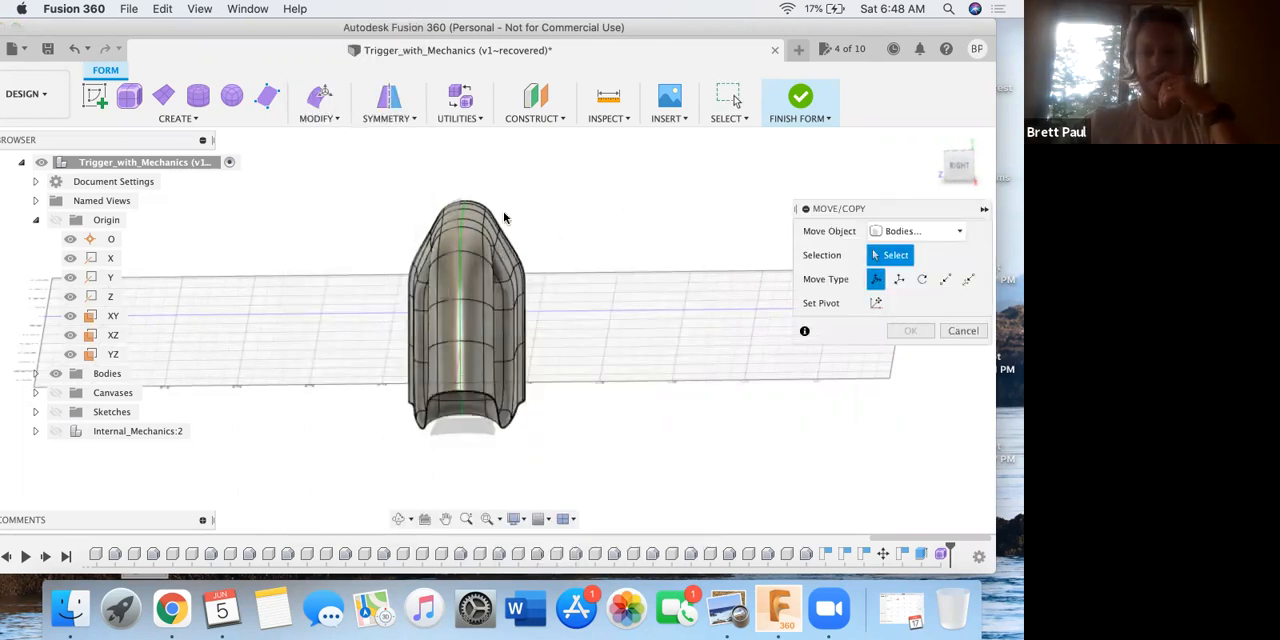
{"action": "left_click", "coordinate": [465, 295]}
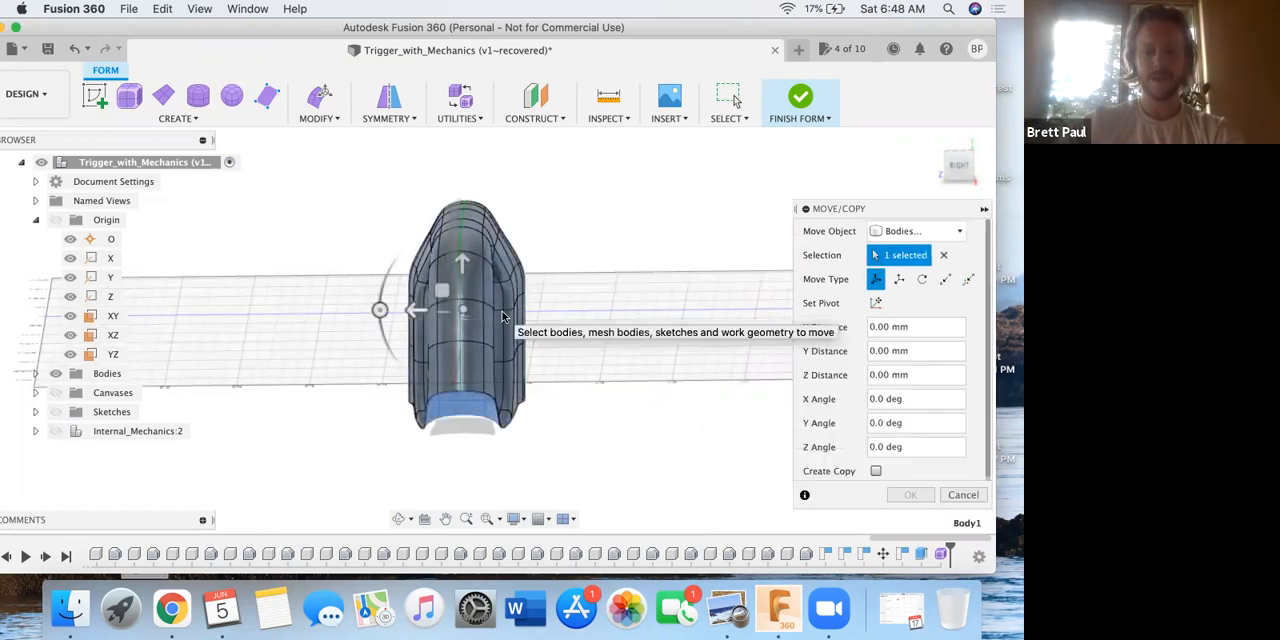
{"action": "key", "text": "ctrl+Up"}
{"action": "left_click", "coordinate": [334, 355]}
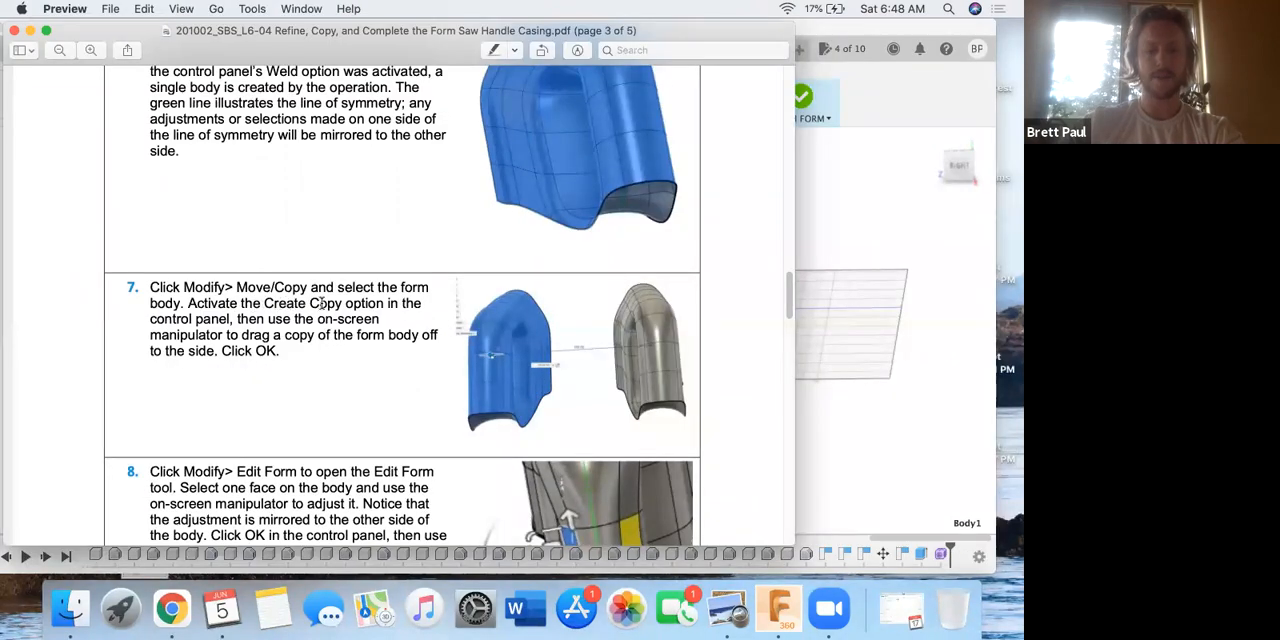
{"action": "key", "text": "ctrl+Up"}
{"action": "left_click", "coordinate": [780, 340]}
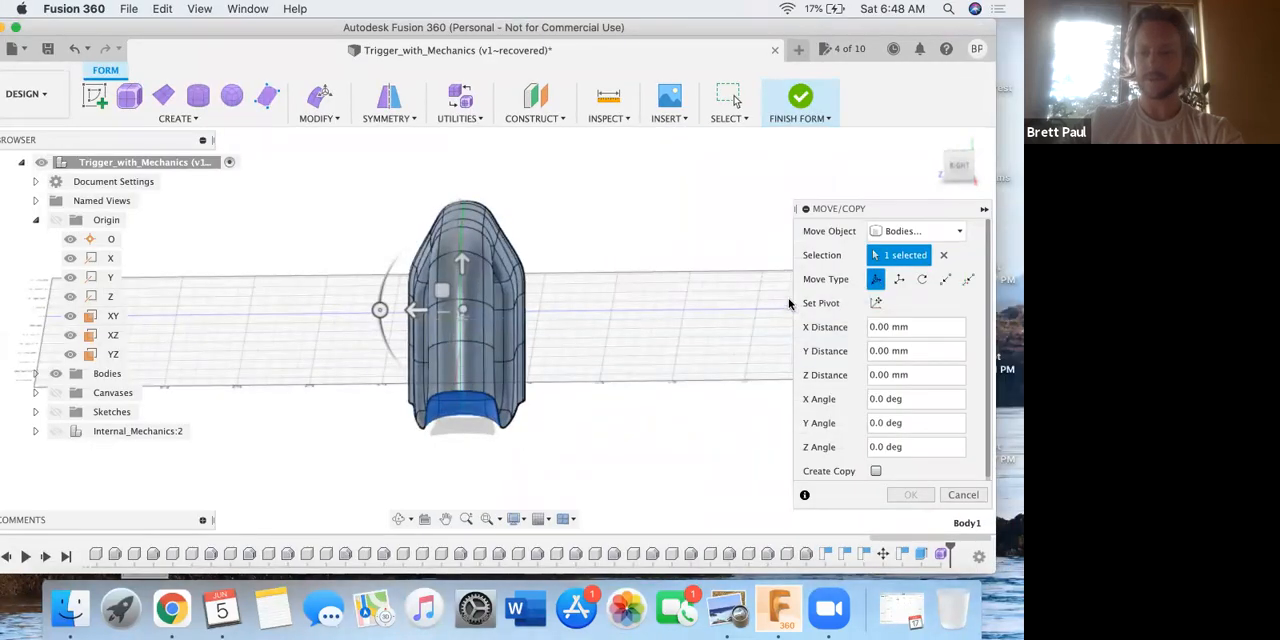
{"action": "left_click", "coordinate": [905, 231]}
{"action": "left_click", "coordinate": [903, 231]}
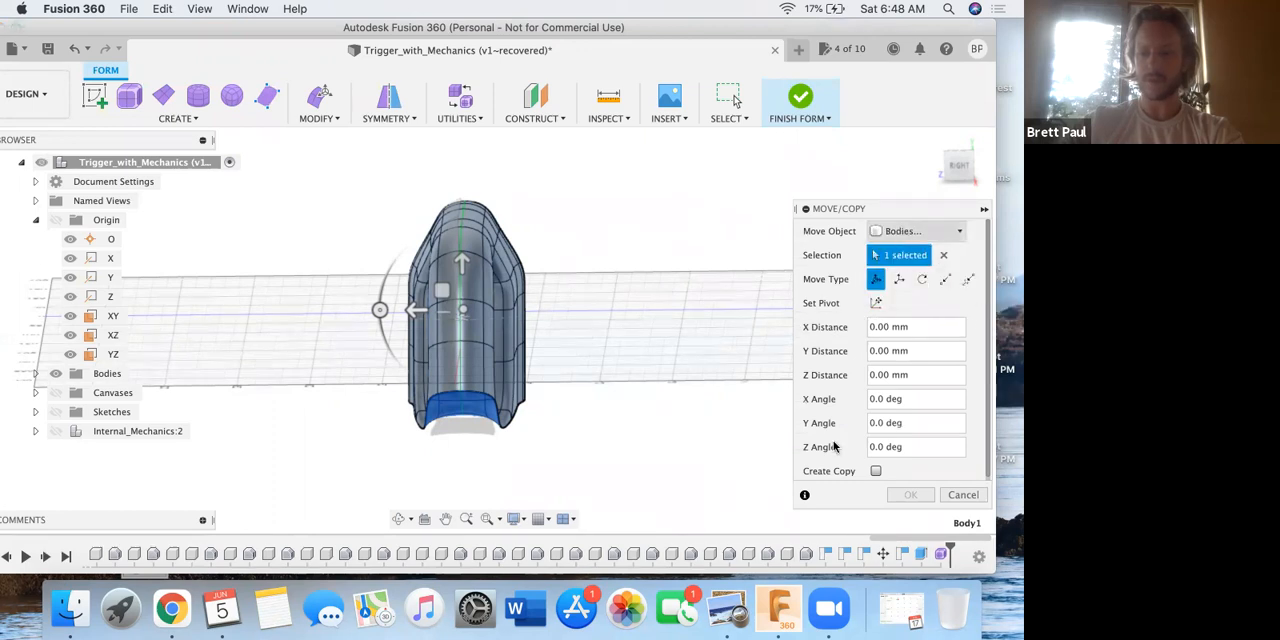
{"action": "left_click", "coordinate": [876, 471]}
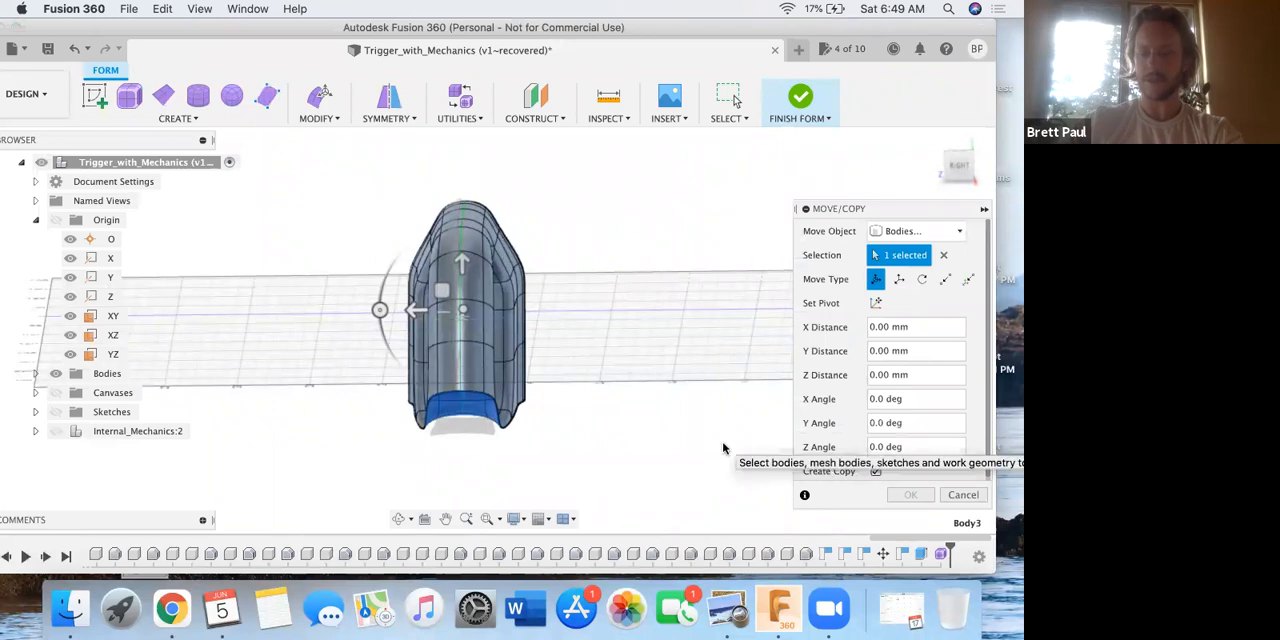
Recheck the PDF's copy instructions, then place the copied handle body beside the original at a Z distance of -190 mm.
{"action": "key", "text": "ctrl+Up"}
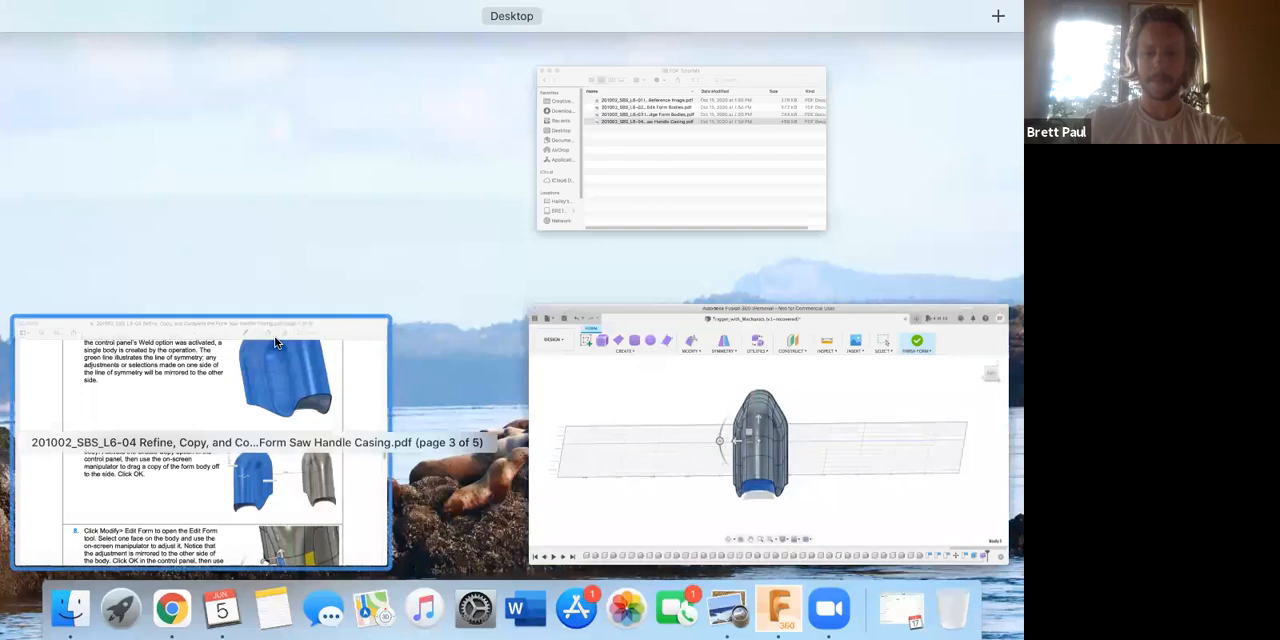
{"action": "left_click", "coordinate": [278, 334]}
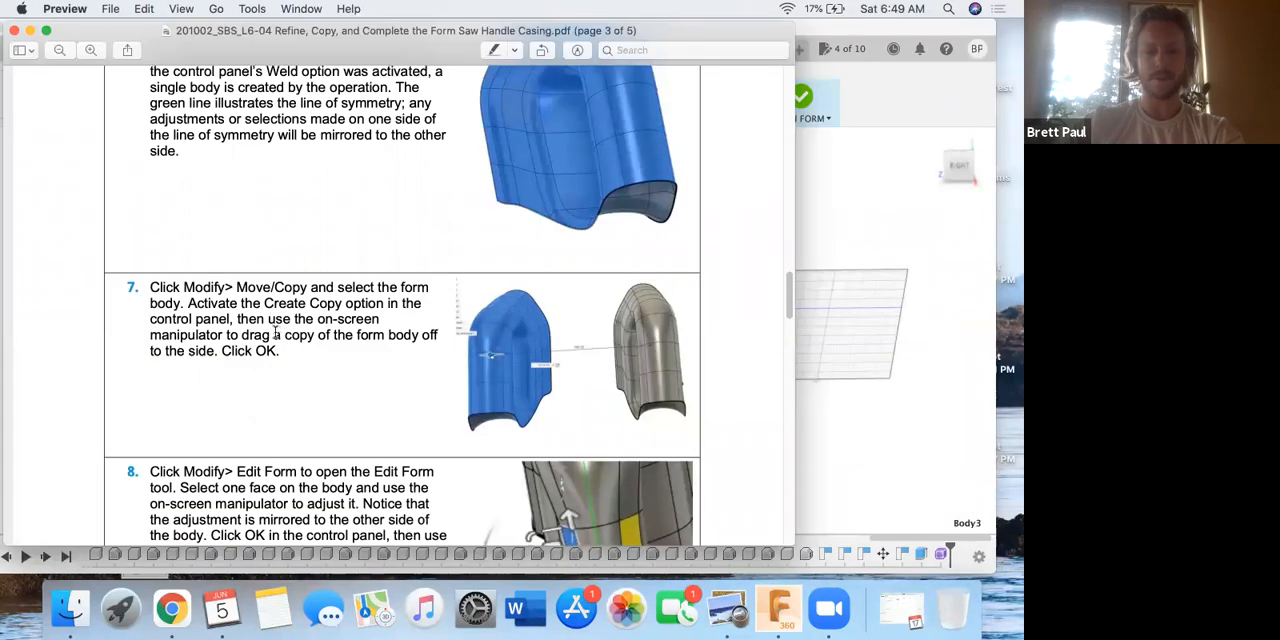
{"action": "key", "text": "ctrl+Up"}
{"action": "left_click", "coordinate": [631, 371]}
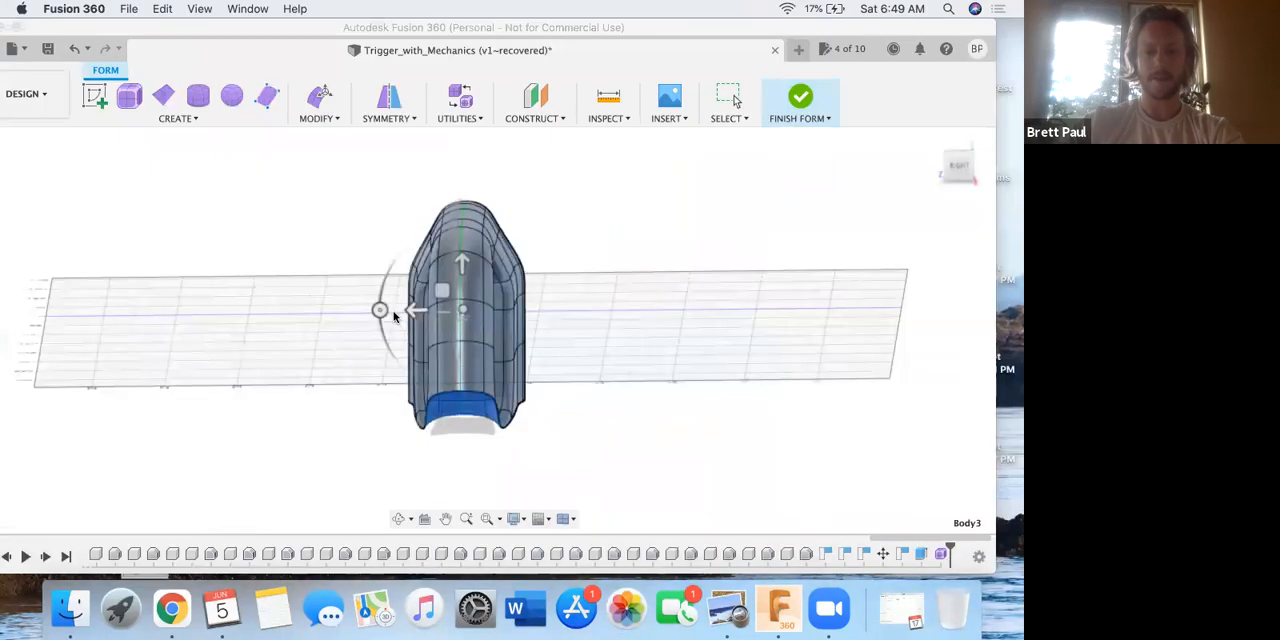
{"action": "left_click_drag", "start_coordinate": [415, 309], "coordinate": [663, 306]}
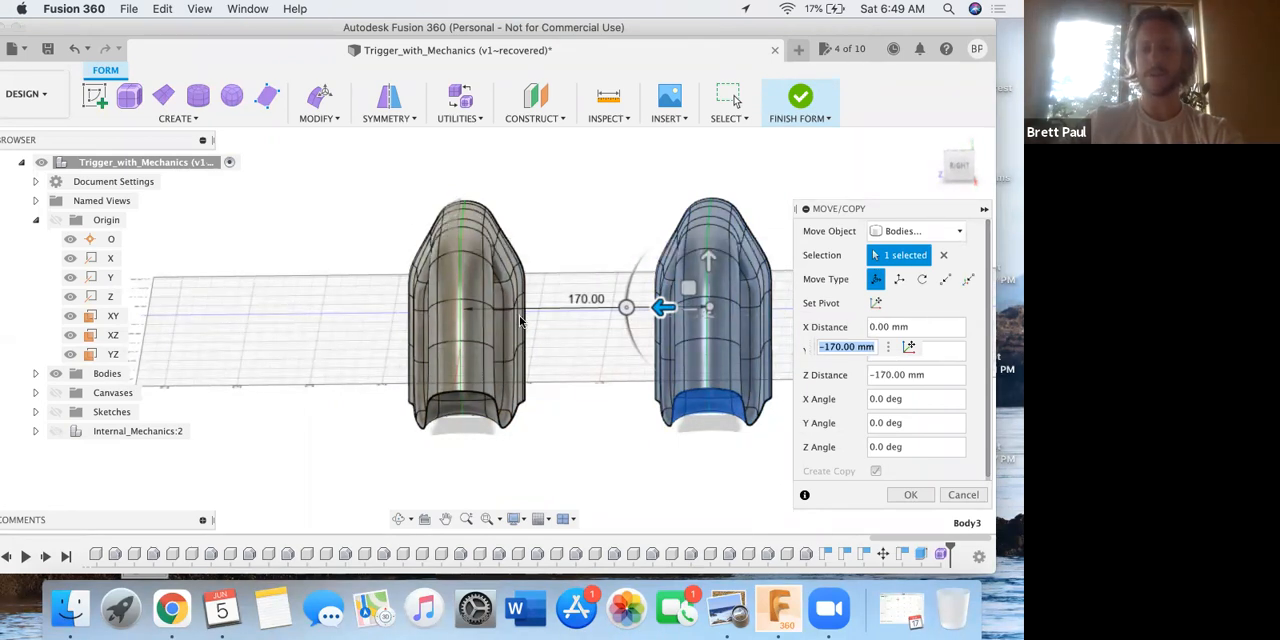
{"action": "left_click_drag", "start_coordinate": [663, 310], "coordinate": [704, 309]}
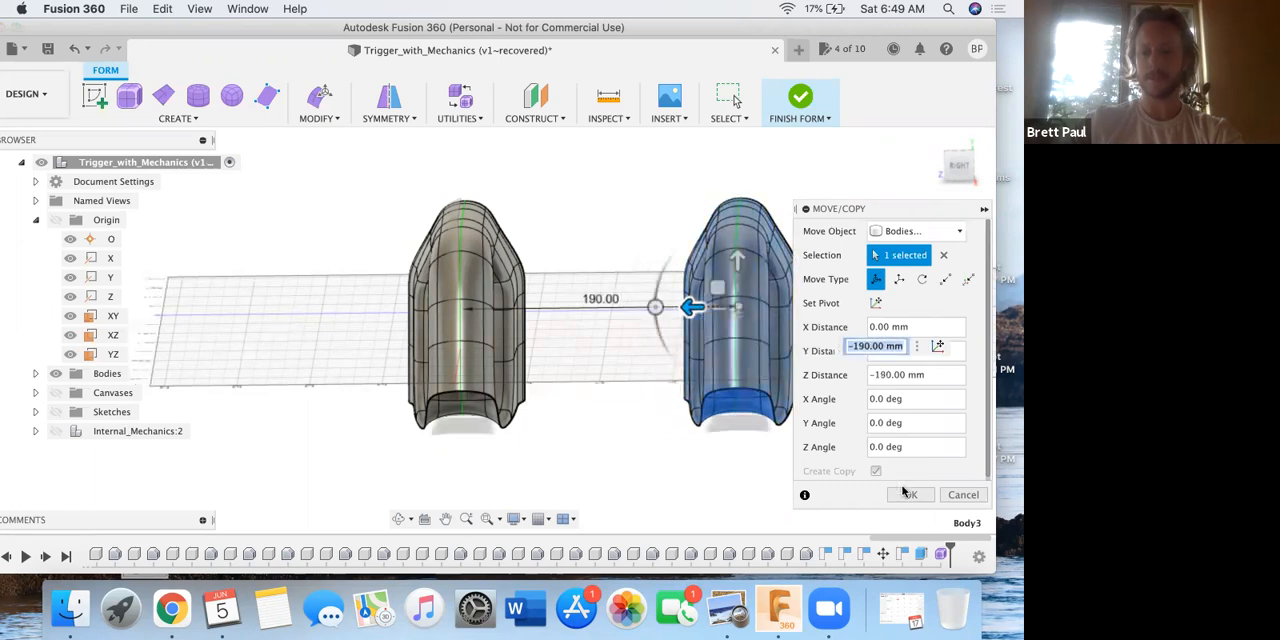
{"action": "key", "text": "Return"}
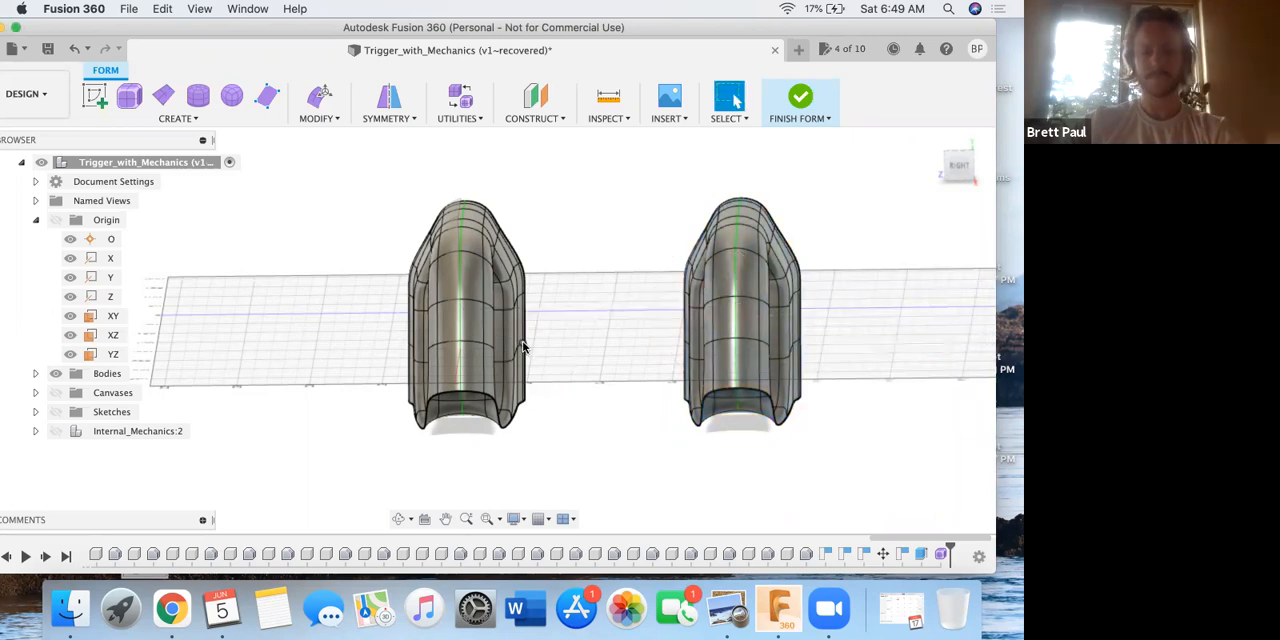
Read step 8 of the PDF in Preview, about adjusting a face with Edit Form, and return to Fusion 360.
{"action": "key", "text": "ctrl+Up"}
{"action": "left_click", "coordinate": [292, 364]}
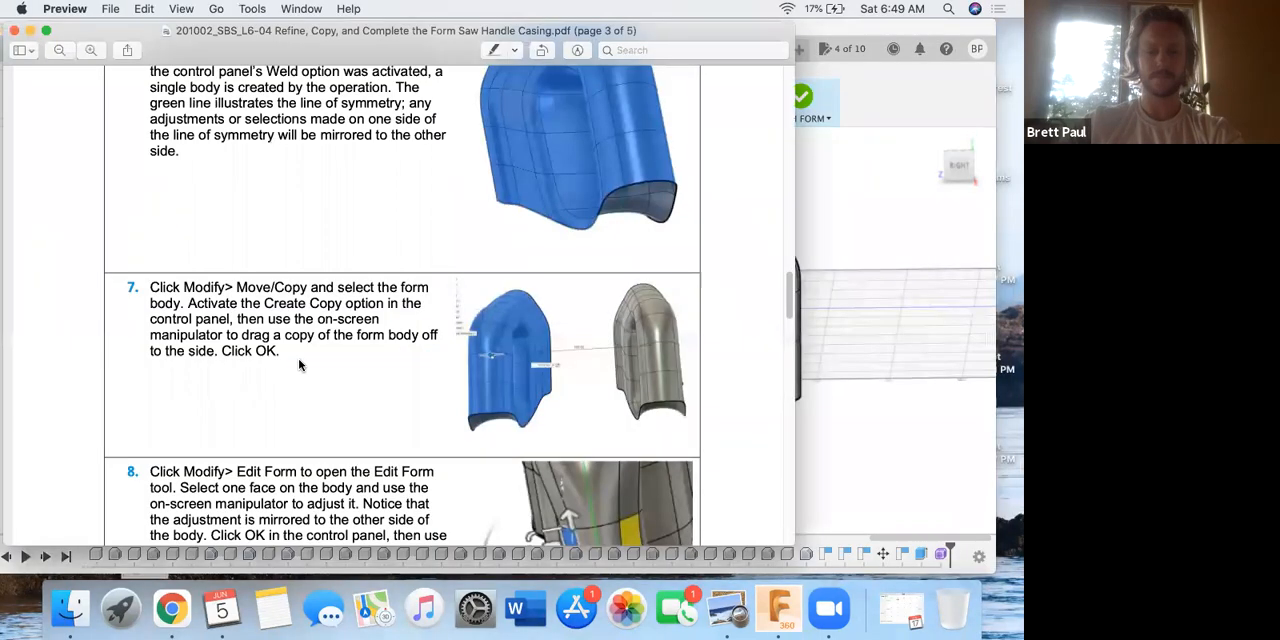
{"action": "scroll", "coordinate": [307, 358], "scroll_direction": "down", "scroll_amount": 5}
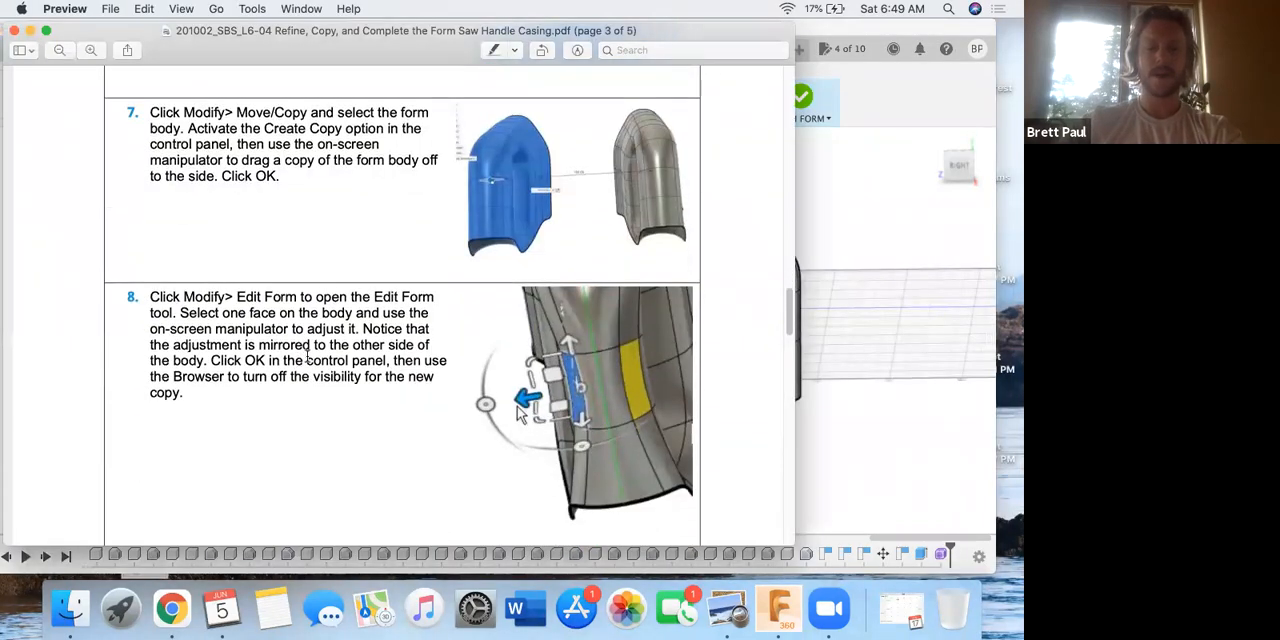
{"action": "scroll", "coordinate": [307, 358], "scroll_direction": "down", "scroll_amount": 2}
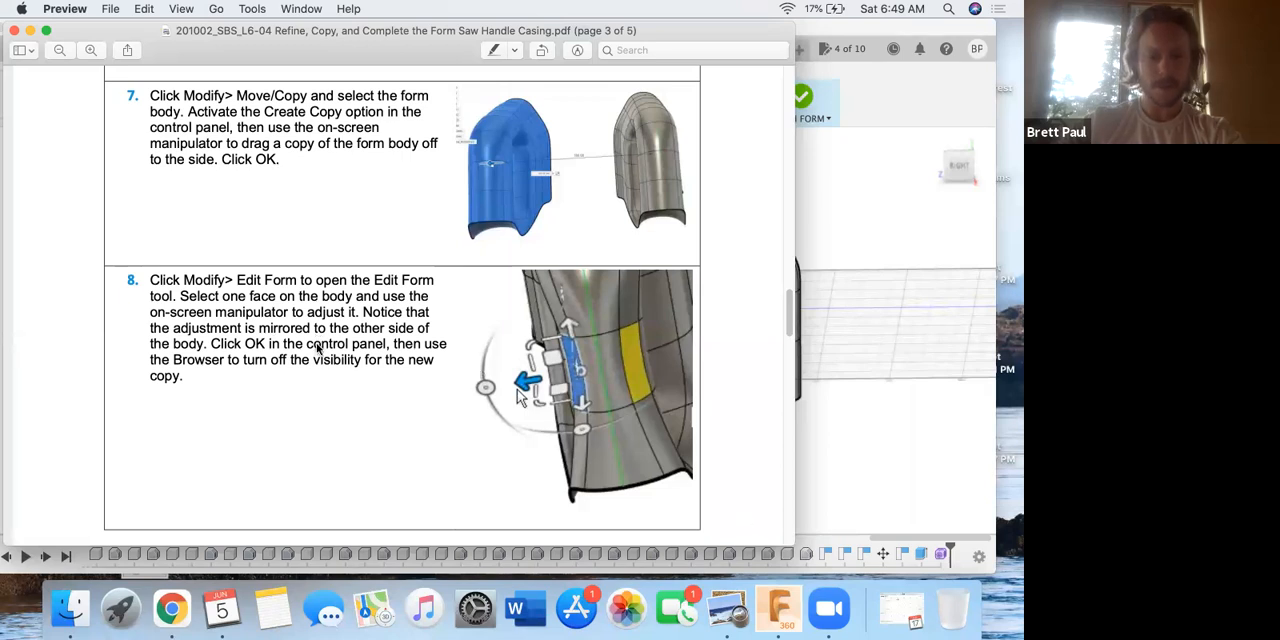
{"action": "left_click", "coordinate": [840, 460]}
With Edit Form, move one face beside the original handle's symmetry line sideways by -5 mm.
{"action": "scroll", "coordinate": [445, 310], "scroll_direction": "up", "scroll_amount": 5}
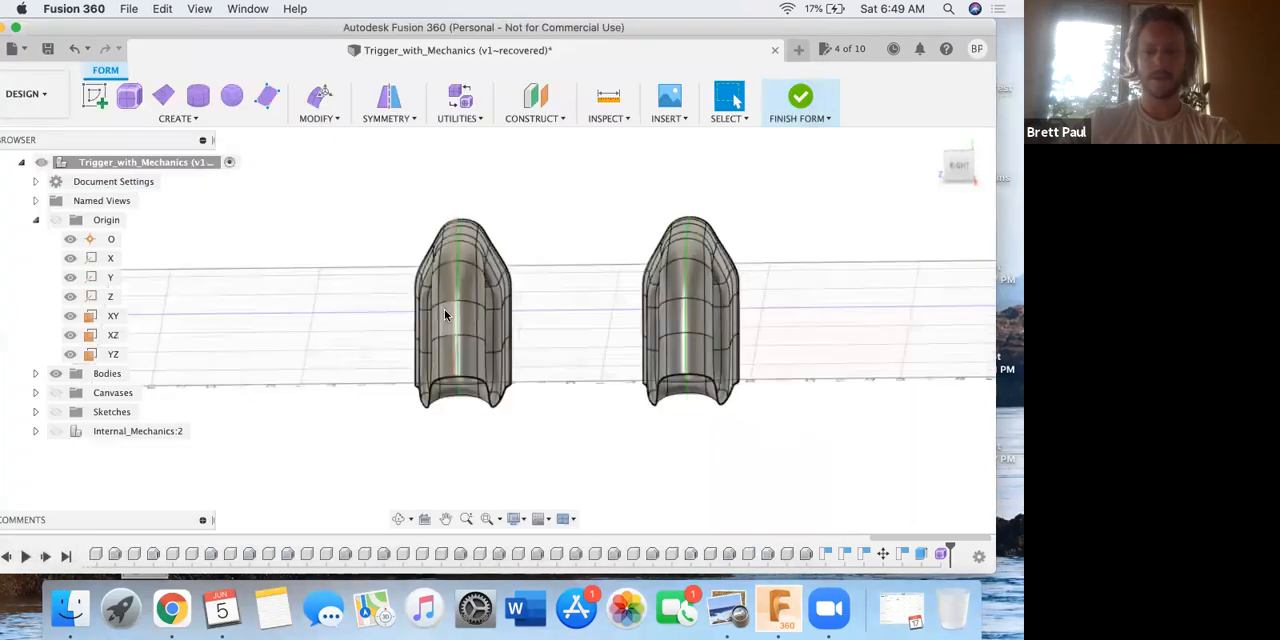
{"action": "left_click", "coordinate": [315, 100]}
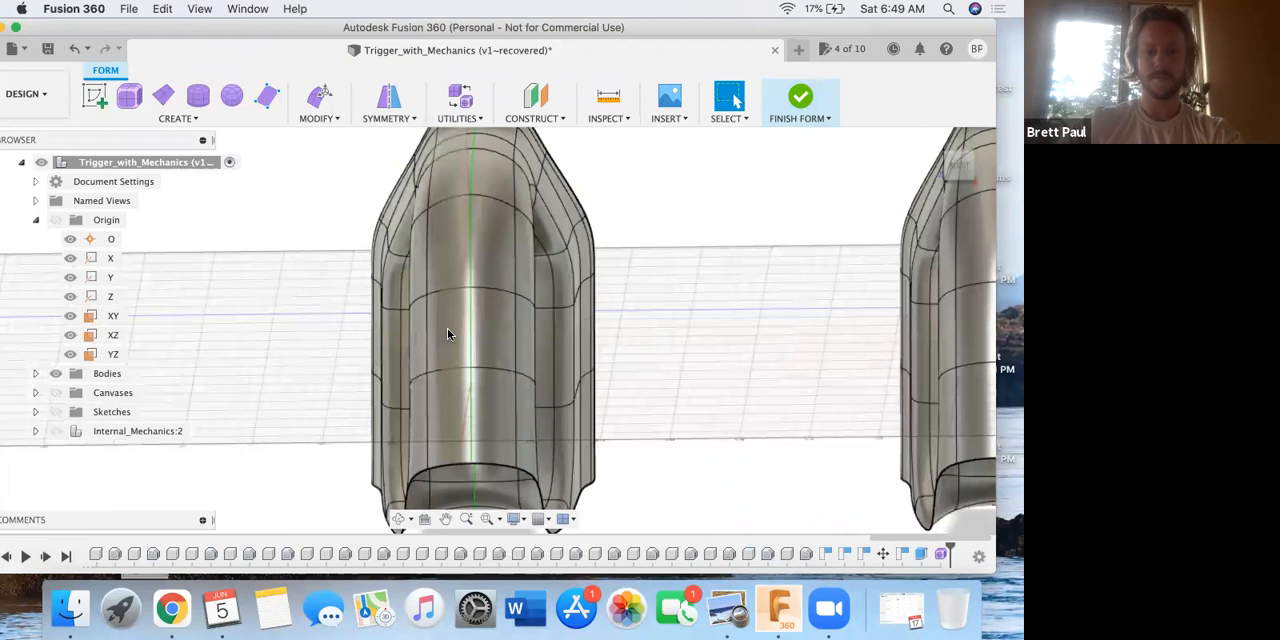
{"action": "left_click", "coordinate": [451, 326]}
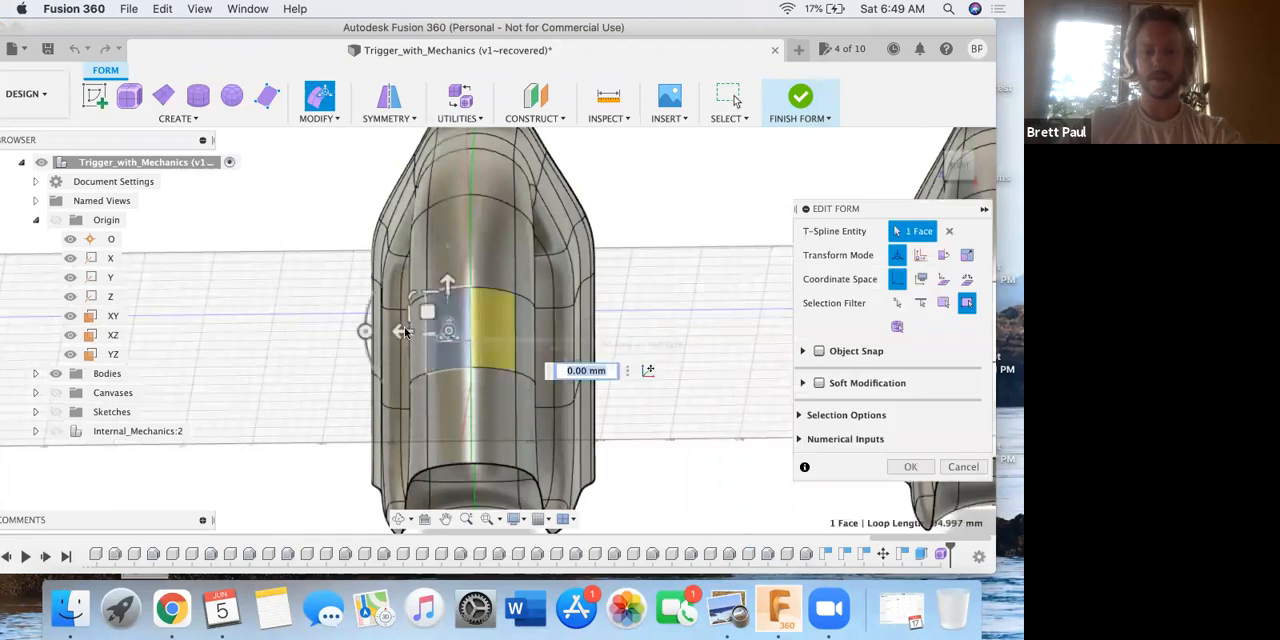
{"action": "mouse_move", "coordinate": [406, 333]}
{"action": "left_mouse_down"}
{"action": "mouse_move", "coordinate": [418, 333]}
{"action": "mouse_move", "coordinate": [371, 340]}
{"action": "mouse_move", "coordinate": [404, 344]}
{"action": "mouse_move", "coordinate": [391, 340]}
{"action": "left_mouse_up"}
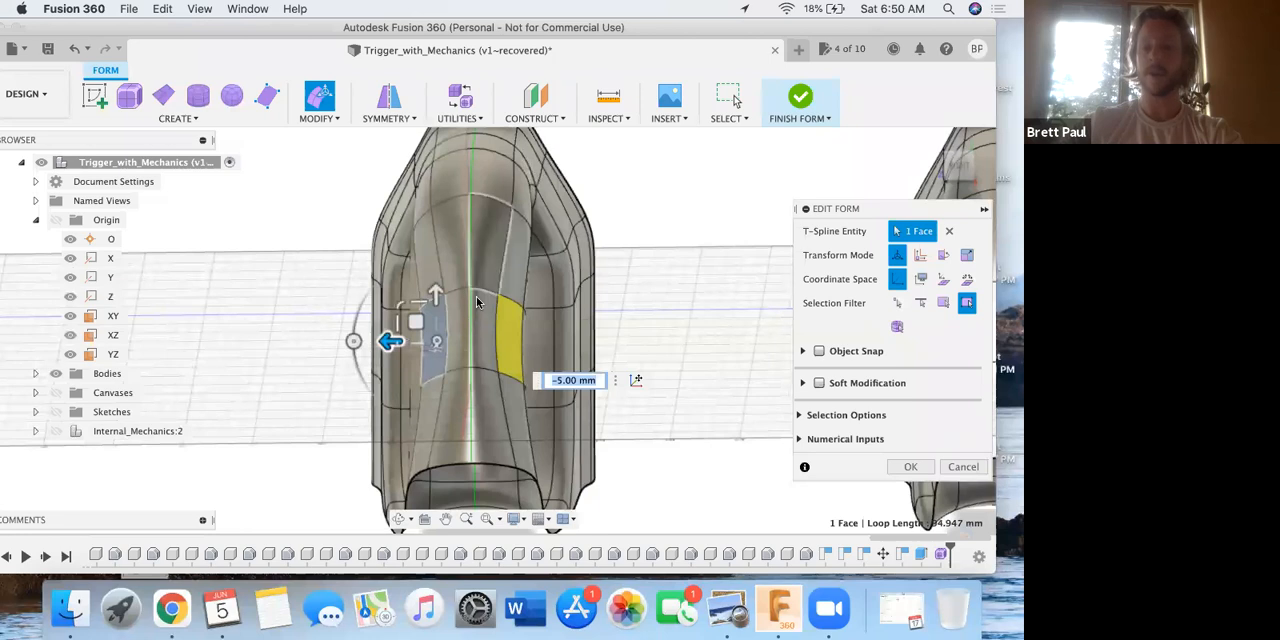
{"action": "scroll", "coordinate": [626, 320], "scroll_direction": "down", "scroll_amount": 5}
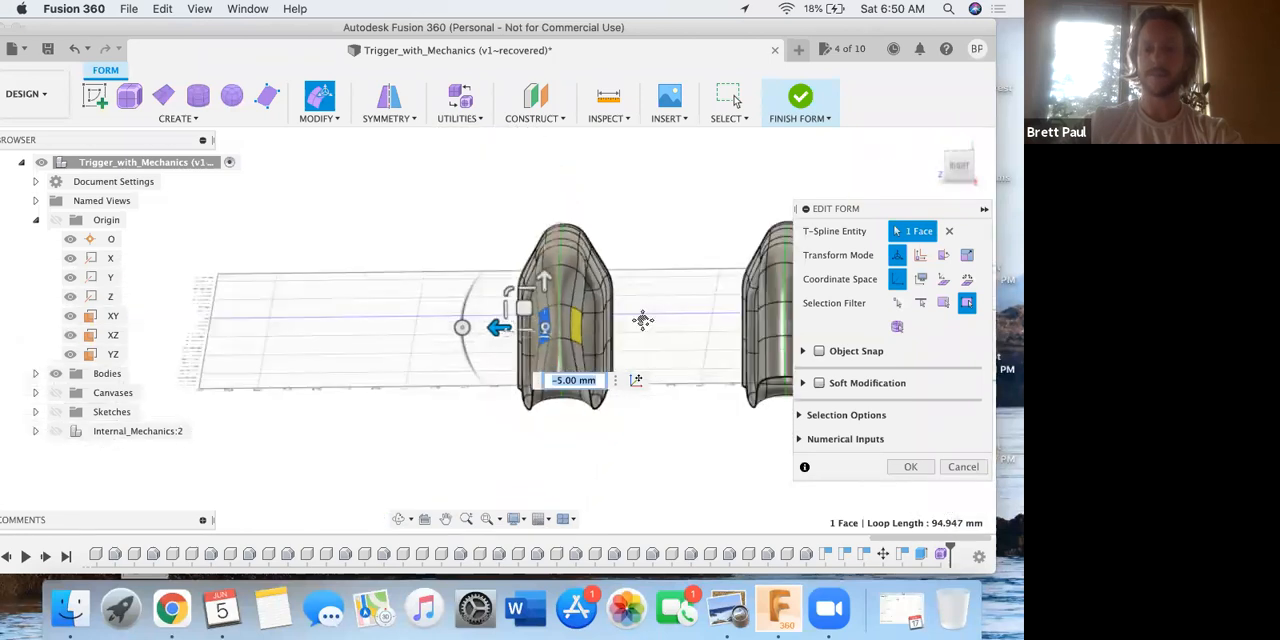
{"action": "key", "text": "ctrl+Up"}
{"action": "left_click", "coordinate": [515, 340]}
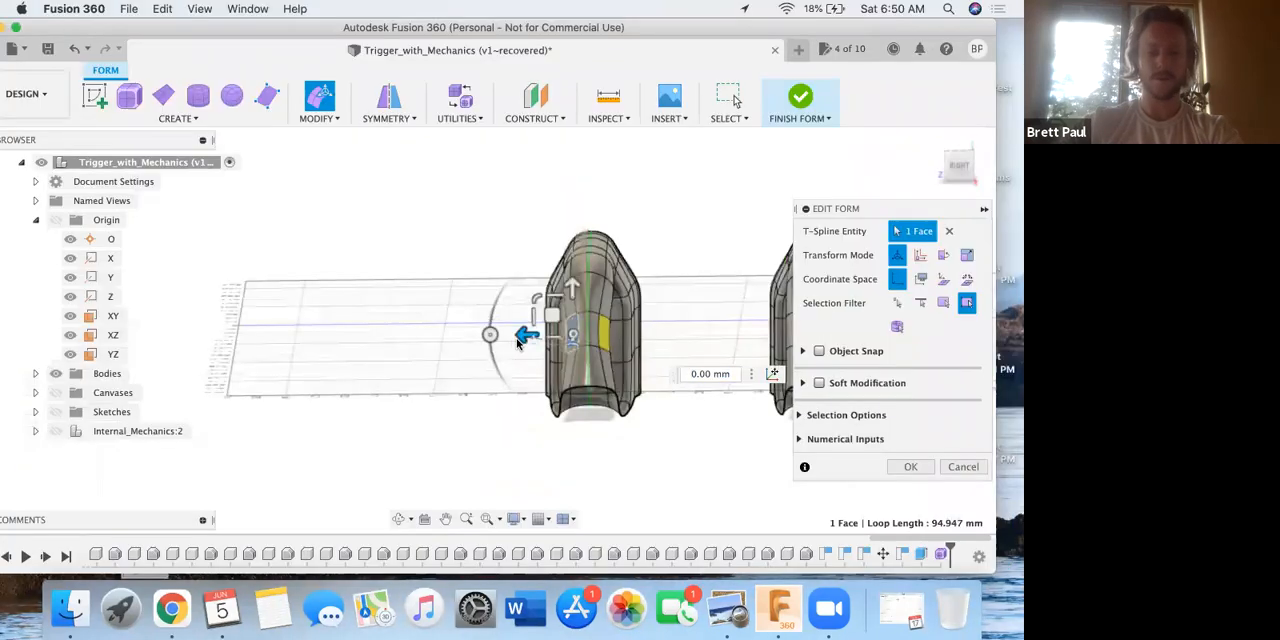
Try shifting the selected grip face further sideways, undo the last move, and inspect the mirrored adjustment from other angles.
{"action": "middle_click_drag", "start_coordinate": [596, 322], "coordinate": [670, 342], "text": "shift"}
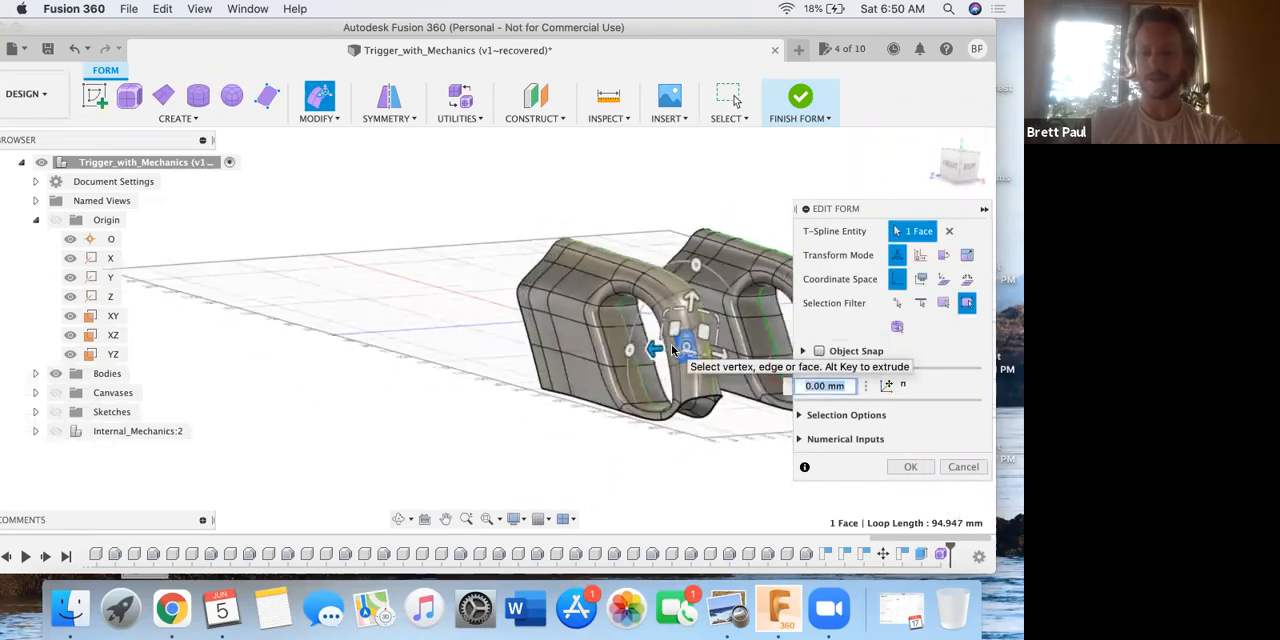
{"action": "scroll", "coordinate": [672, 348], "scroll_direction": "up", "scroll_amount": 6}
{"action": "left_click_drag", "start_coordinate": [670, 342], "coordinate": [646, 358]}
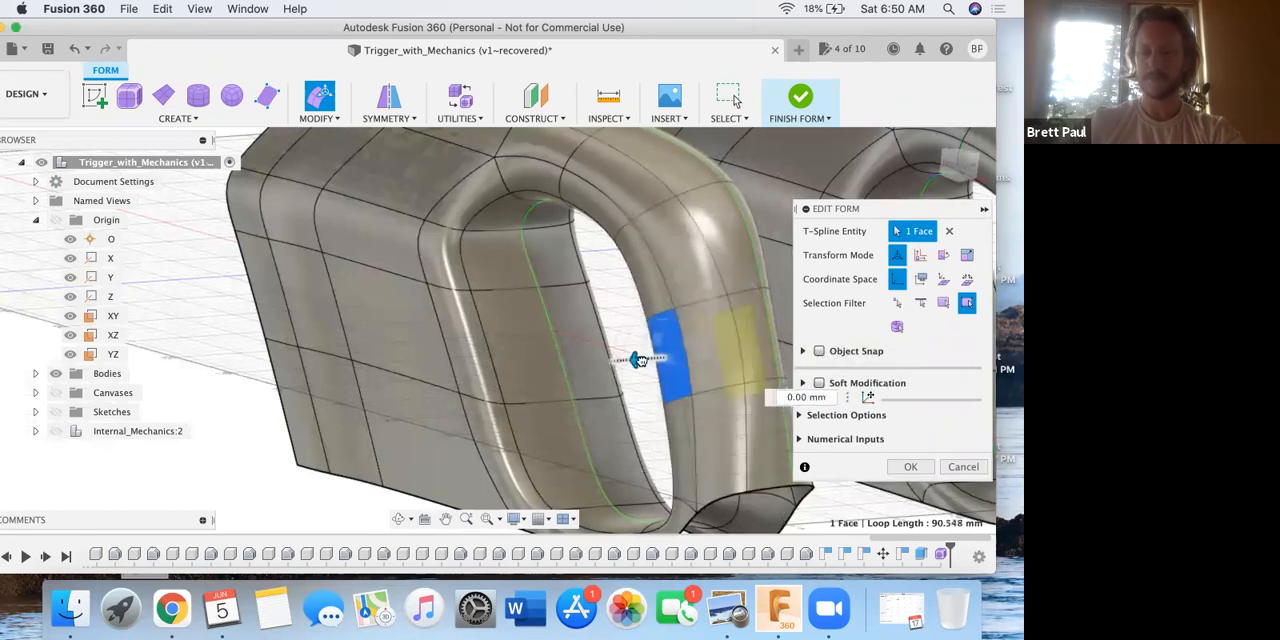
{"action": "key", "text": "super+z"}
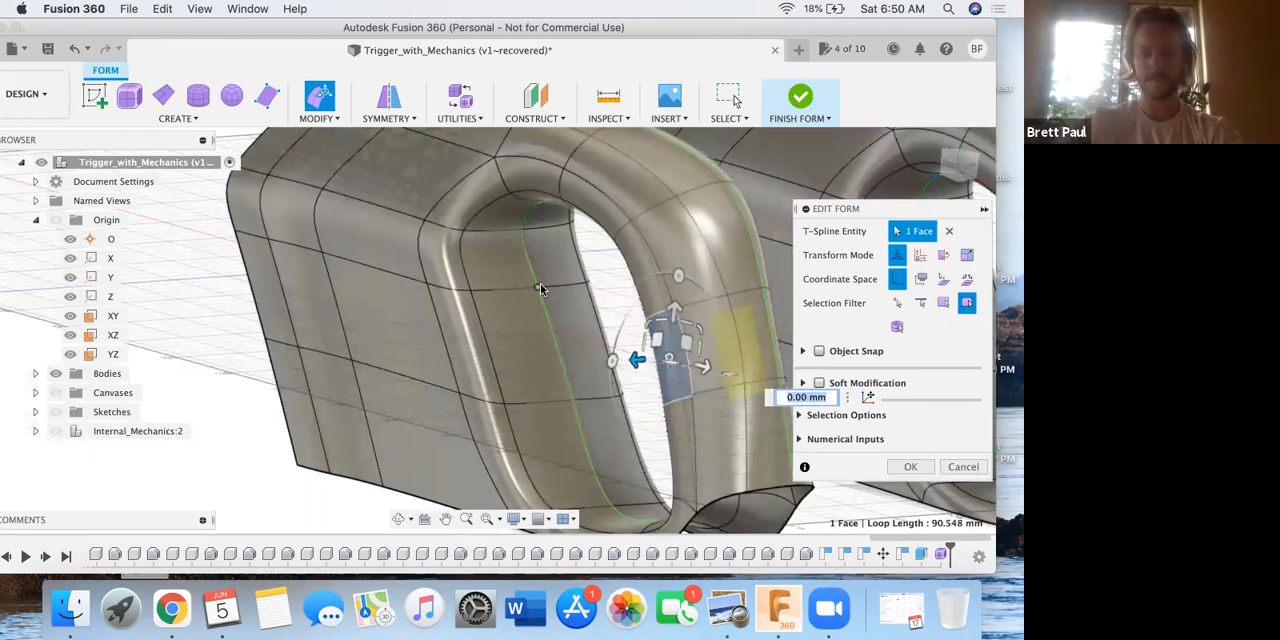
{"action": "key", "text": "ctrl+Up"}
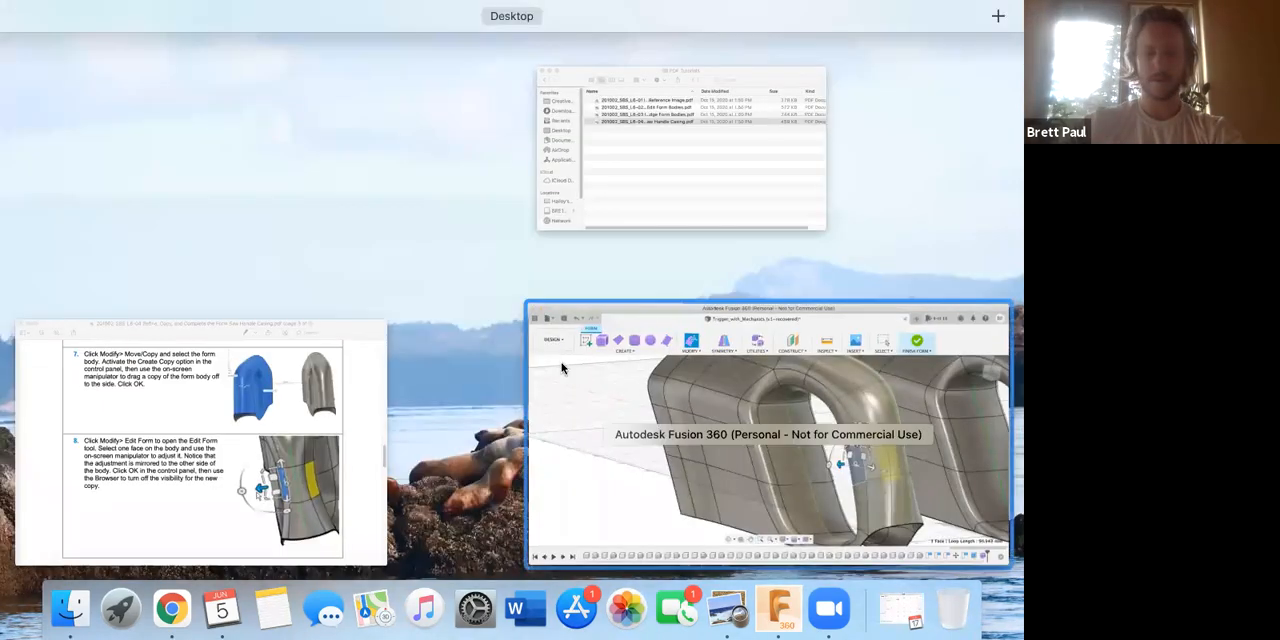
{"action": "left_click", "coordinate": [690, 406]}
{"action": "middle_click_drag", "start_coordinate": [542, 362], "coordinate": [505, 371], "text": "shift"}
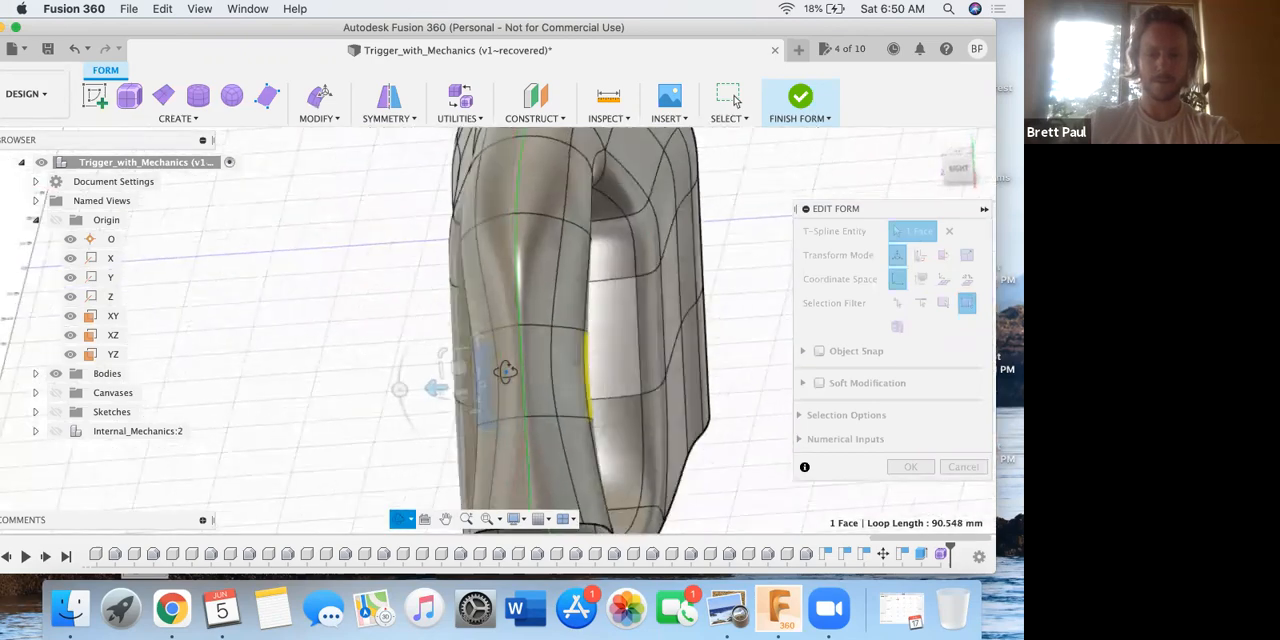
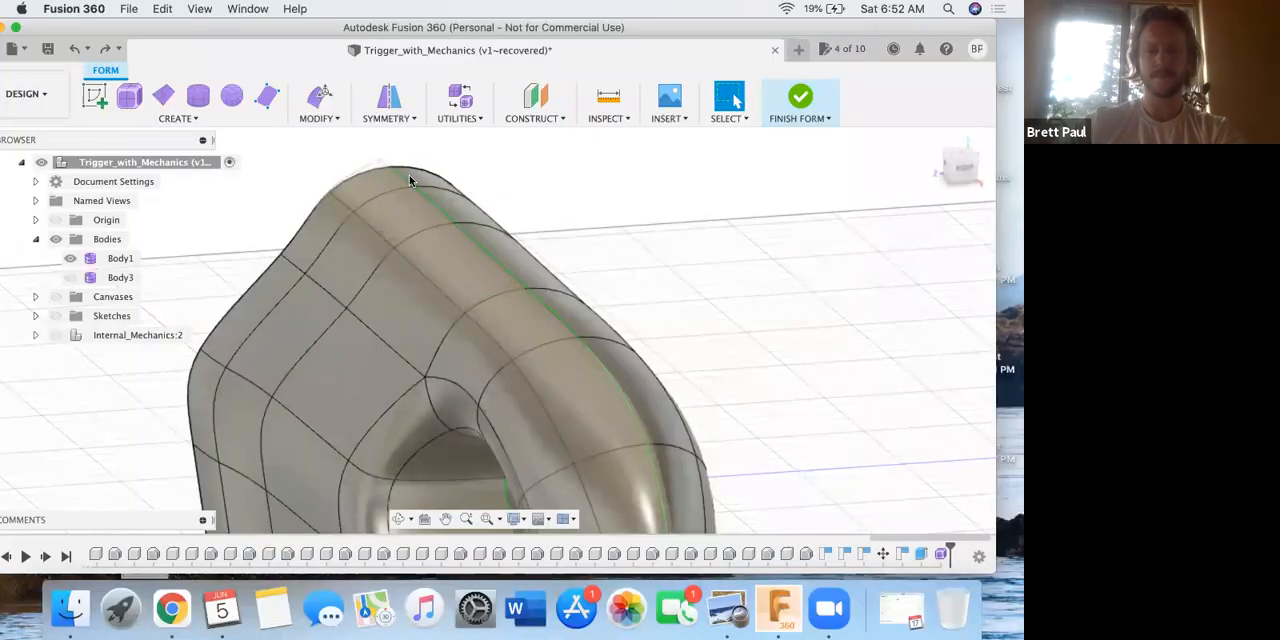
Crease the full lengthwise edge loop between the handle's side and its outer grip surface on the symmetric body.
{"action": "left_click", "coordinate": [388, 204]}
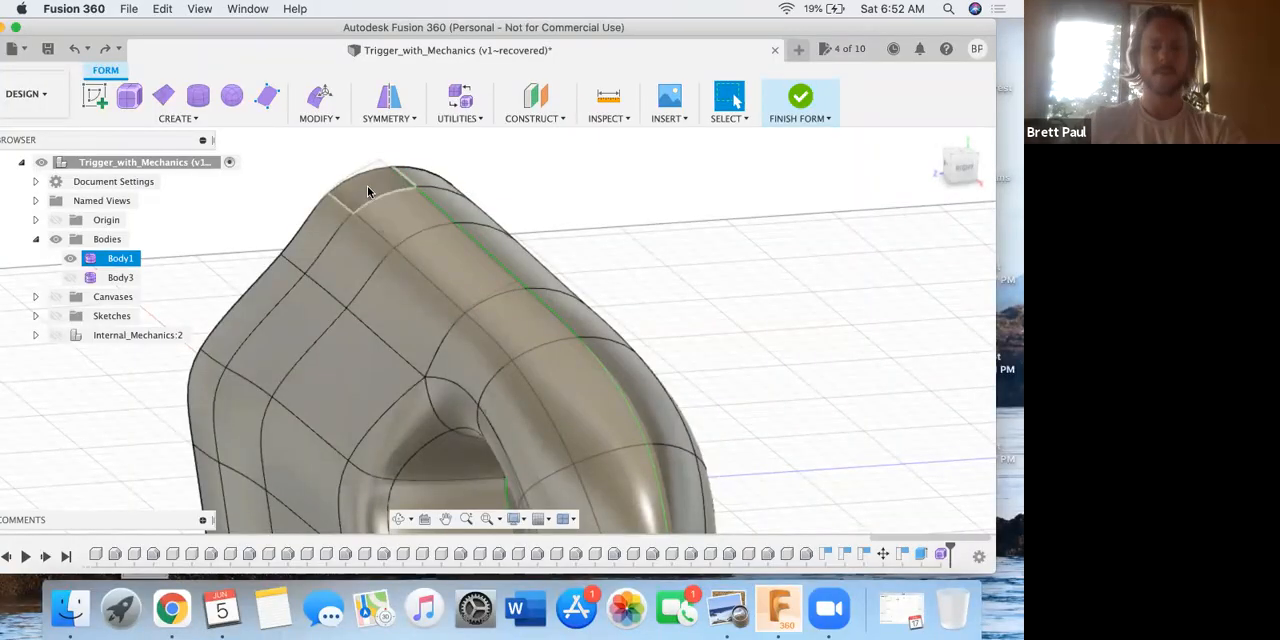
{"action": "left_click", "coordinate": [335, 148]}
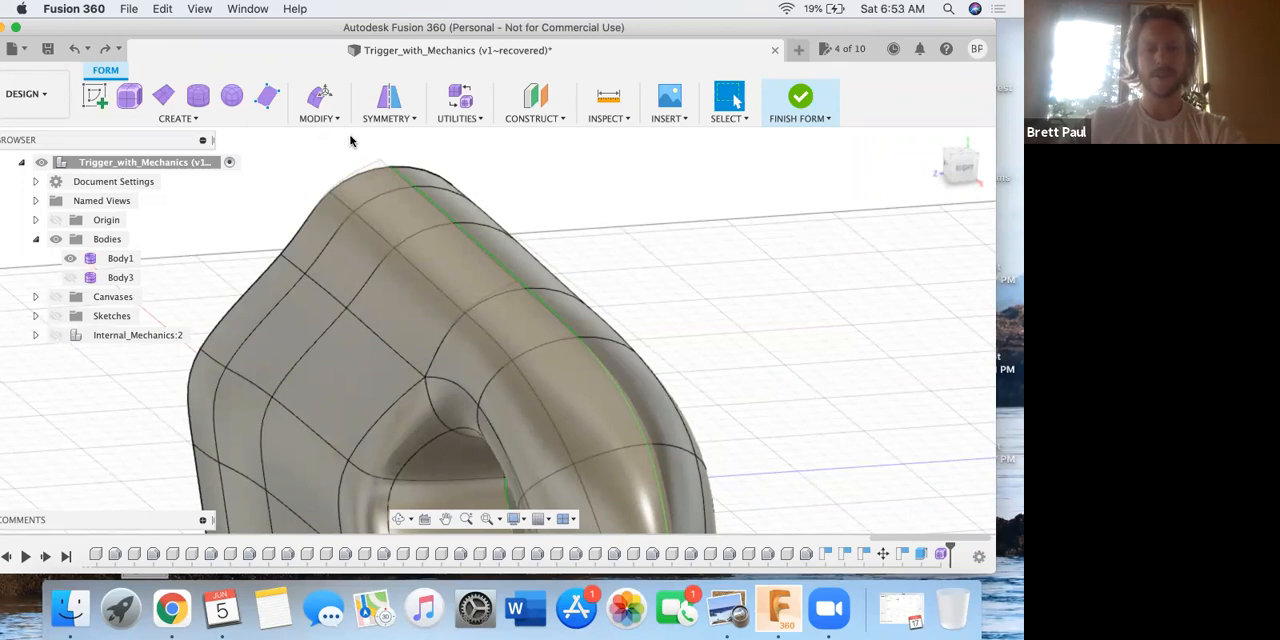
{"action": "left_click", "coordinate": [364, 224]}
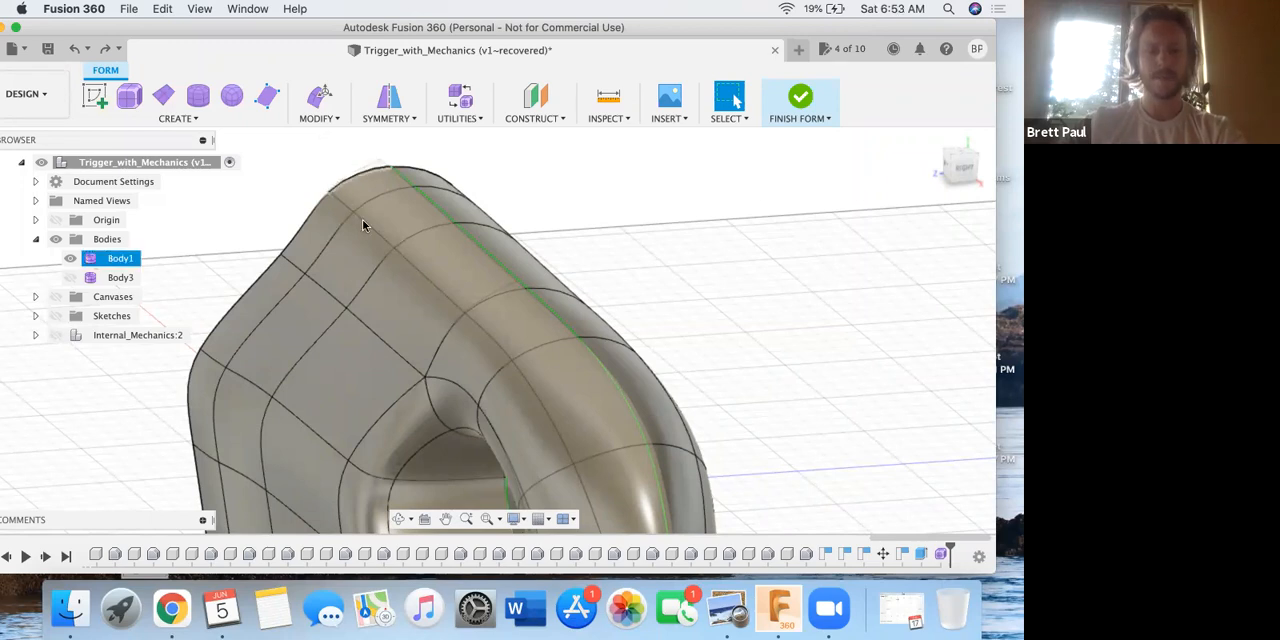
{"action": "double_click", "coordinate": [364, 224]}
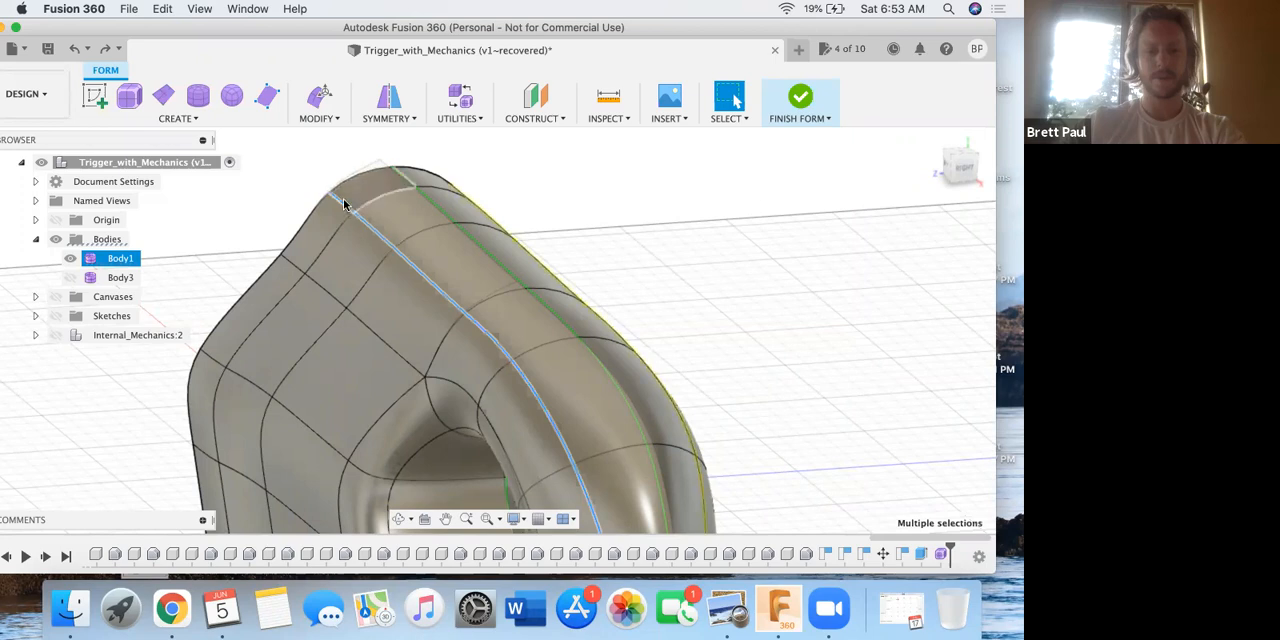
{"action": "scroll", "coordinate": [343, 205], "scroll_direction": "up", "scroll_amount": 3}
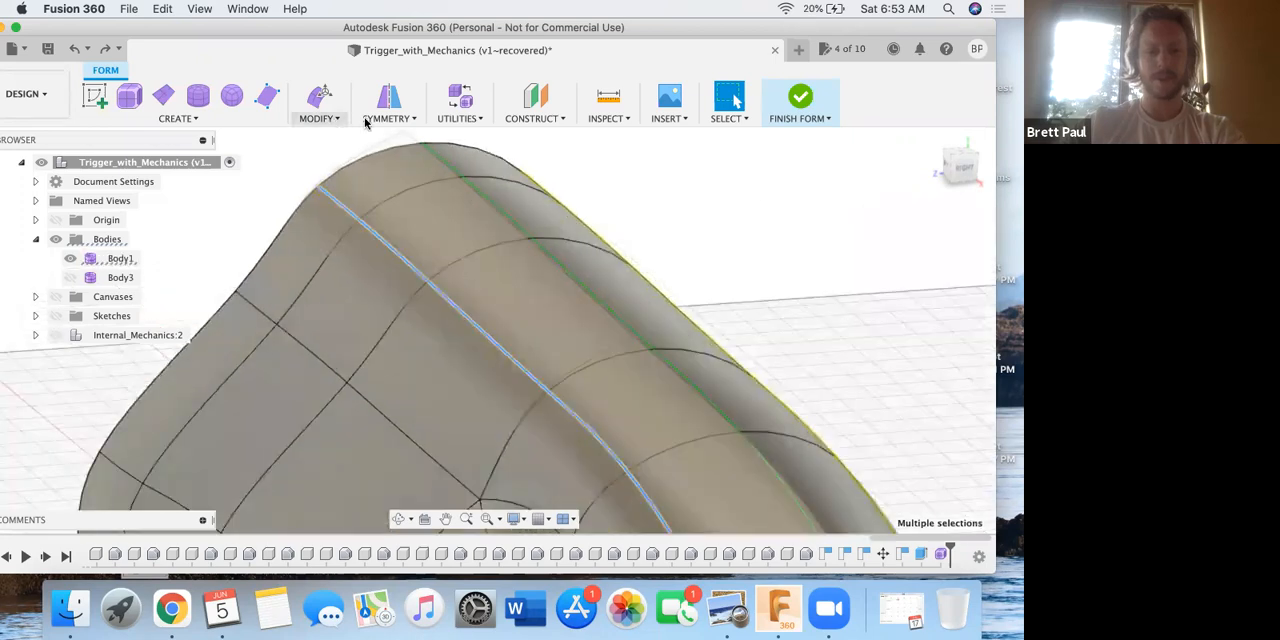
{"action": "left_click", "coordinate": [331, 119]}
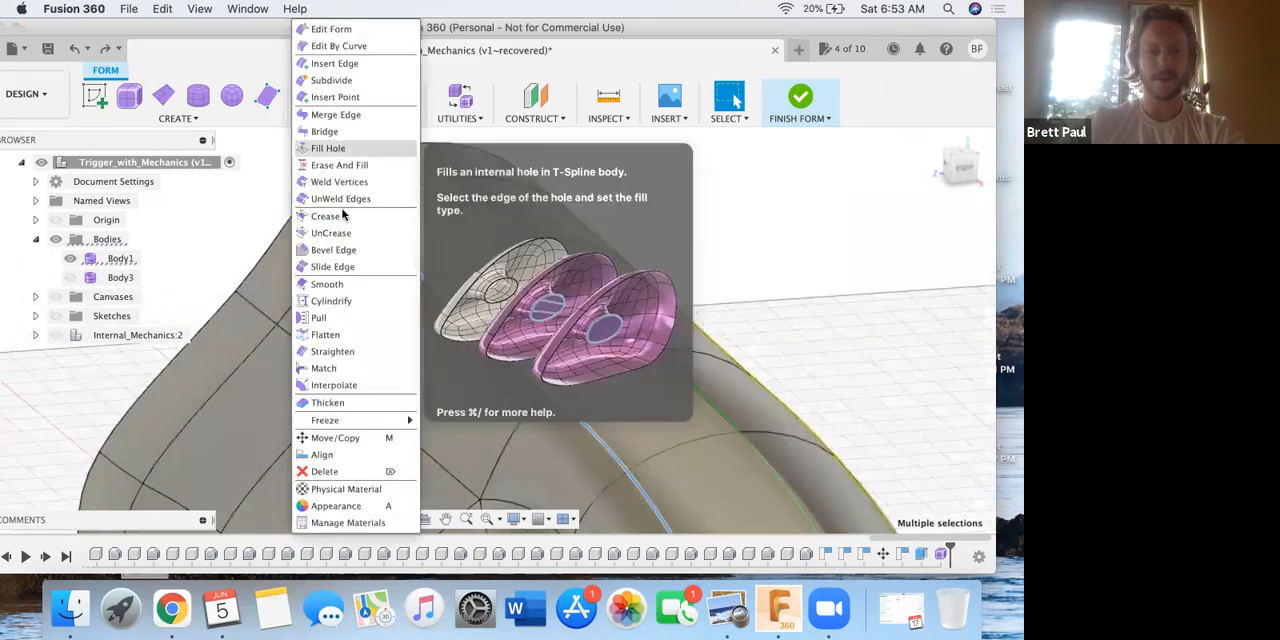
{"action": "left_click", "coordinate": [343, 218]}
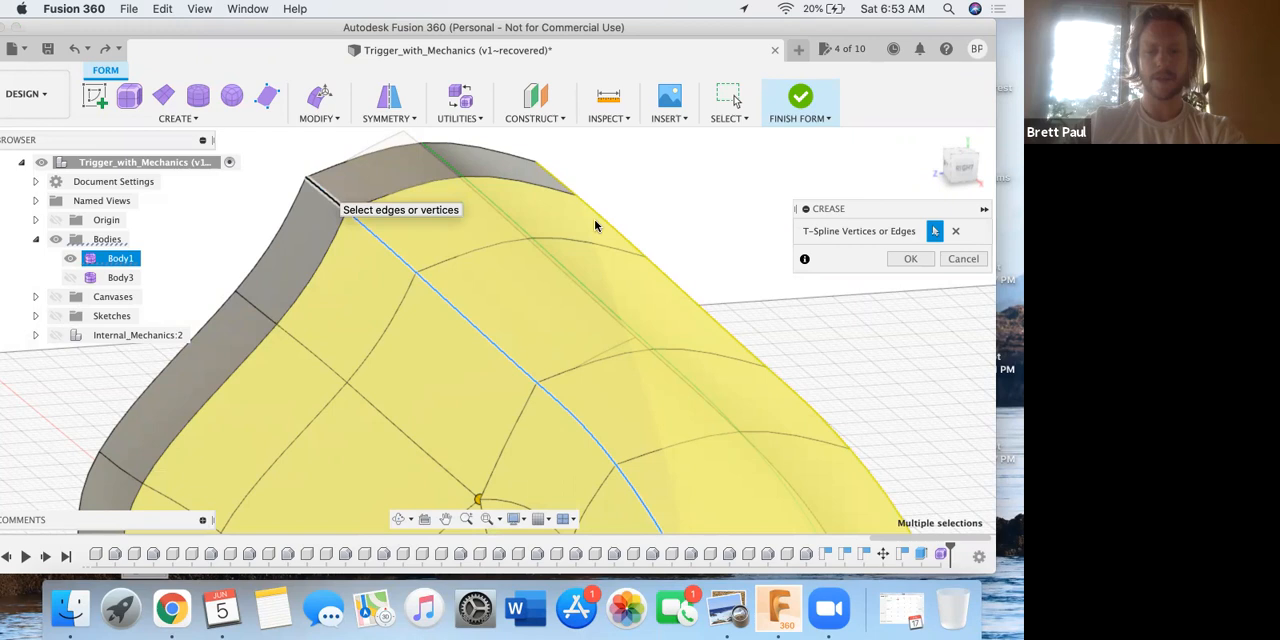
{"action": "left_click", "coordinate": [335, 204]}
{"action": "key", "text": "Return"}
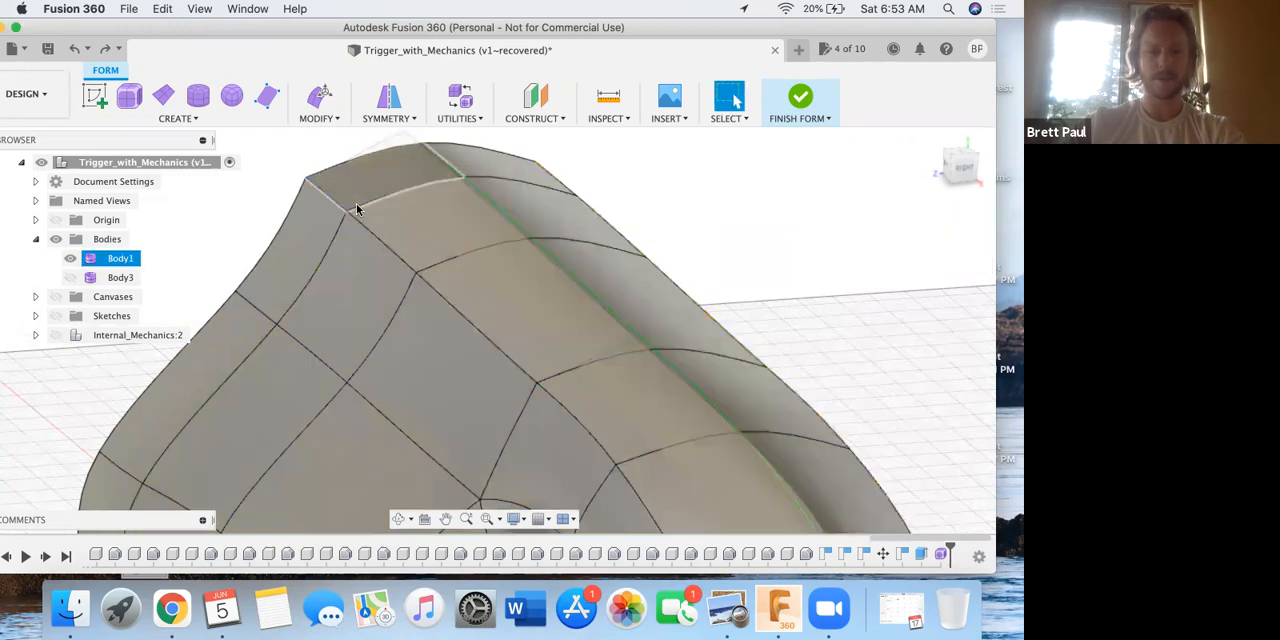
Compare the handle without and with the crease by undoing and restoring it, and inspect the grip down to its lower opening.
{"action": "left_click", "coordinate": [71, 54]}
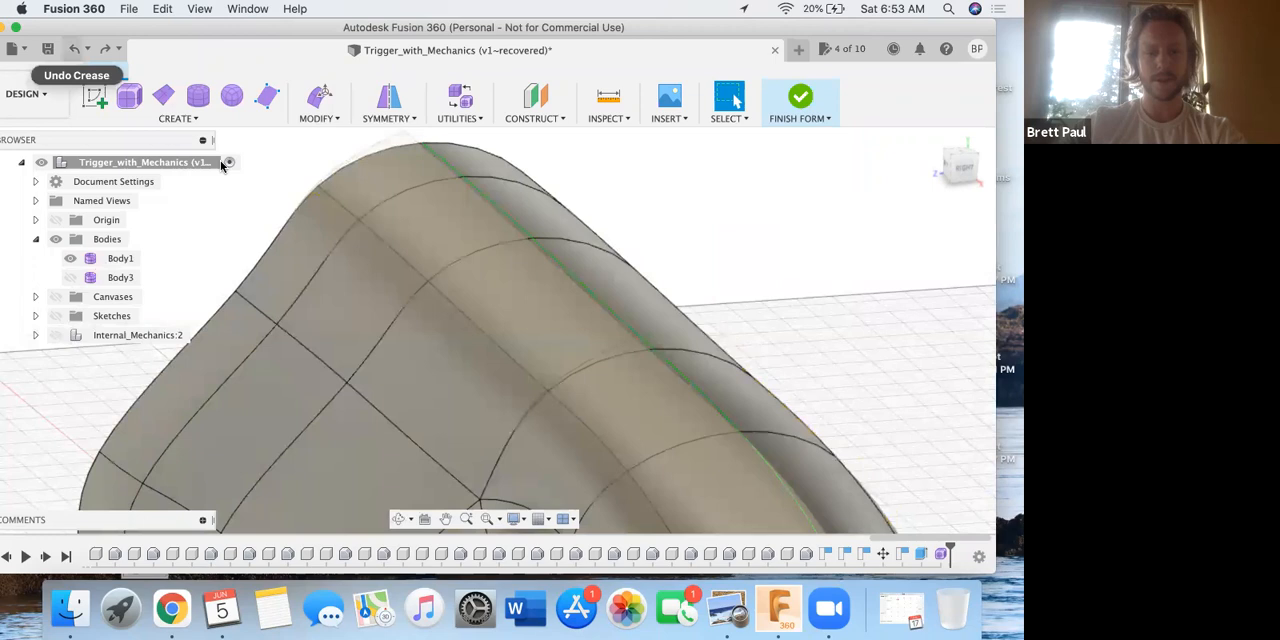
{"action": "left_click", "coordinate": [74, 48]}
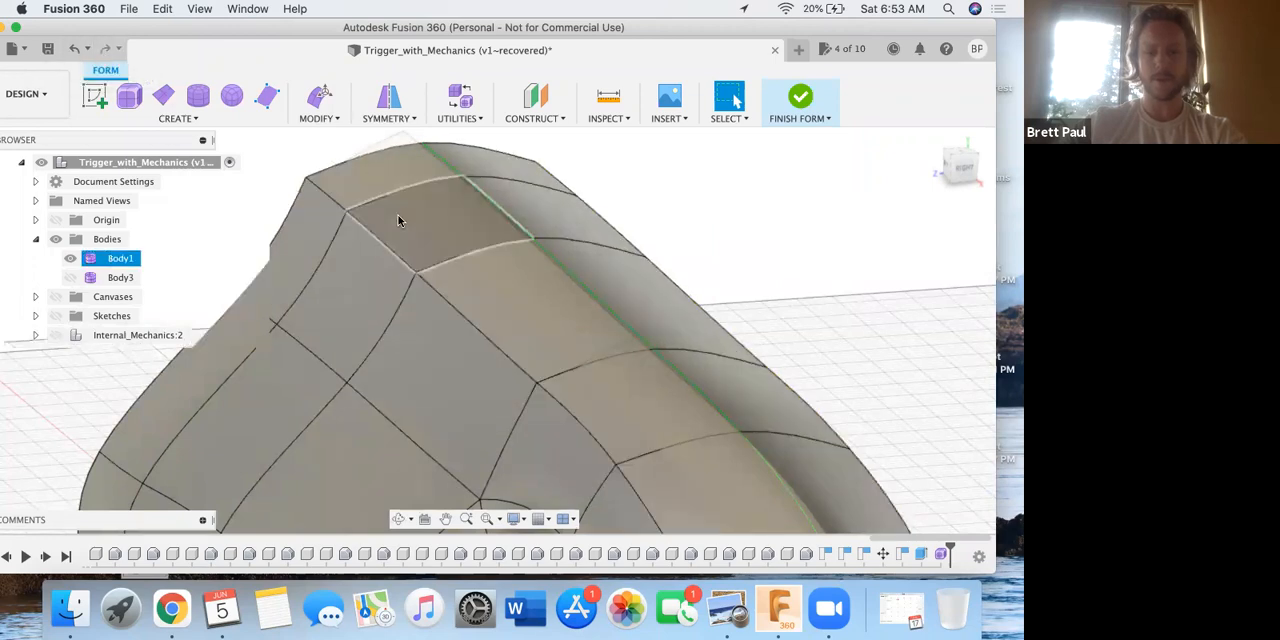
{"action": "scroll", "coordinate": [400, 221], "scroll_direction": "down", "scroll_amount": 6}
{"action": "middle_click_drag", "start_coordinate": [594, 268], "coordinate": [549, 314]}
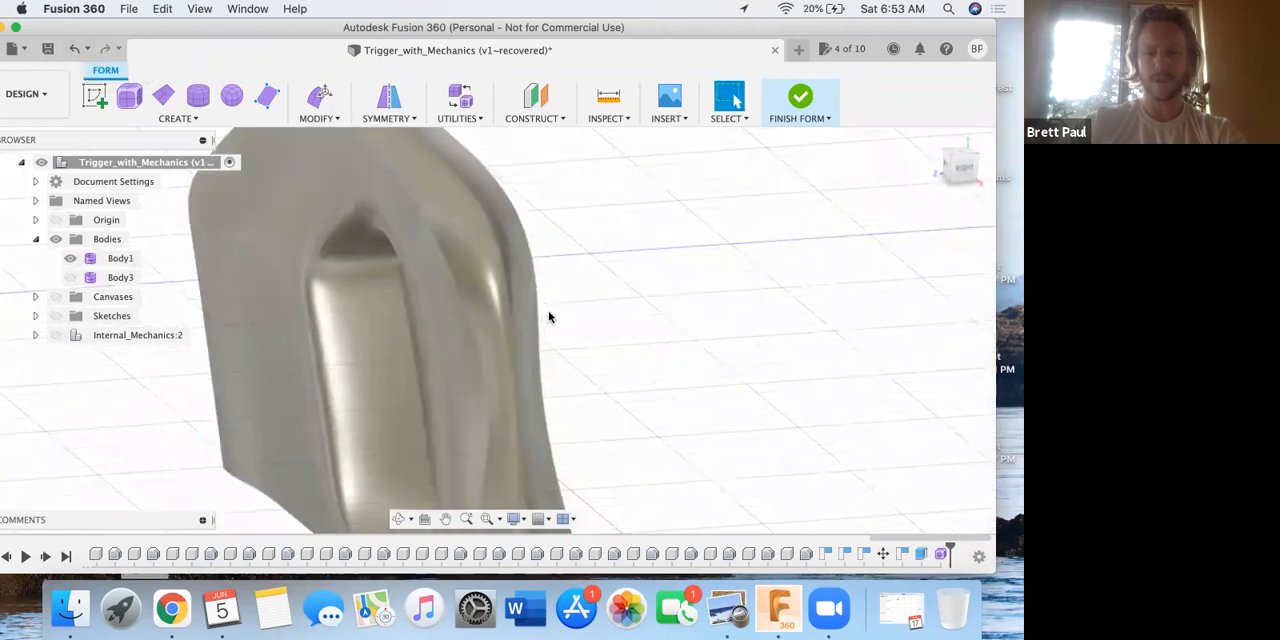
{"action": "middle_click_drag", "start_coordinate": [529, 242], "coordinate": [531, 305], "text": "shift"}
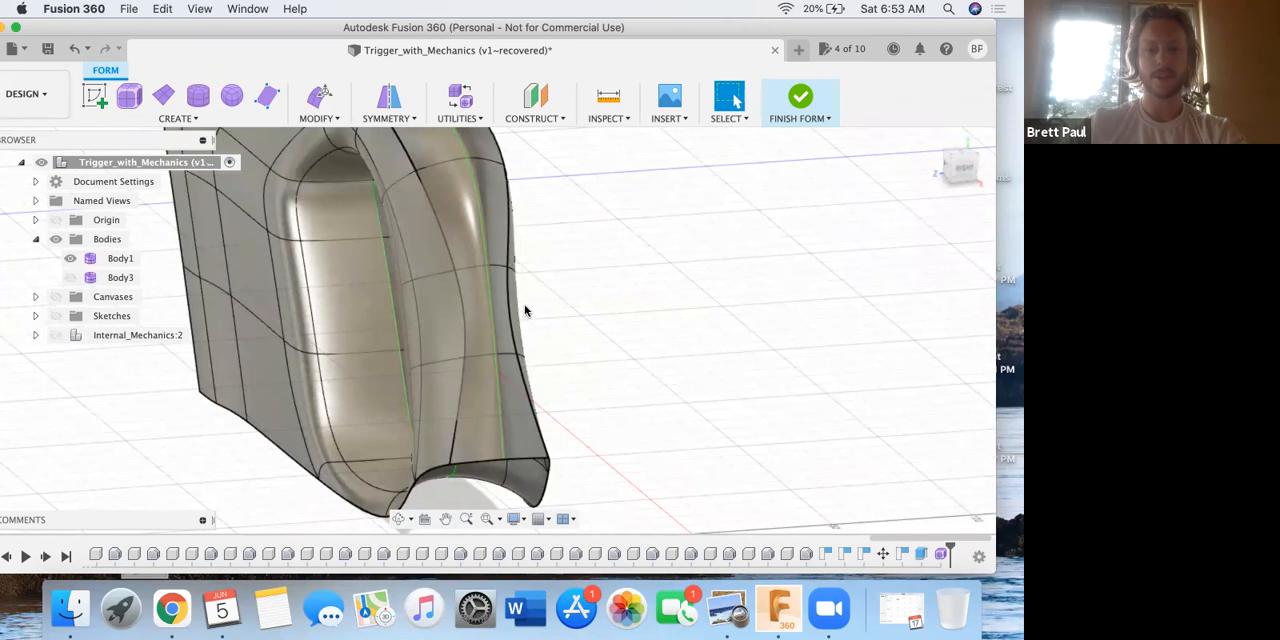
{"action": "left_click", "coordinate": [453, 470]}
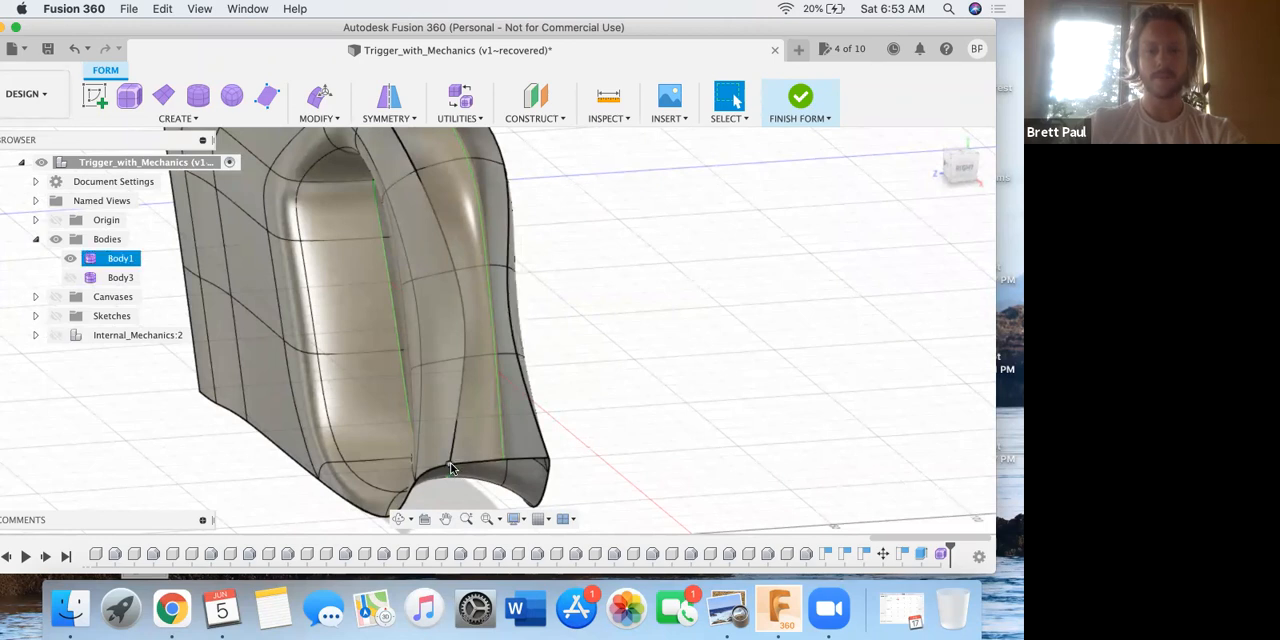
{"action": "left_click", "coordinate": [535, 288]}
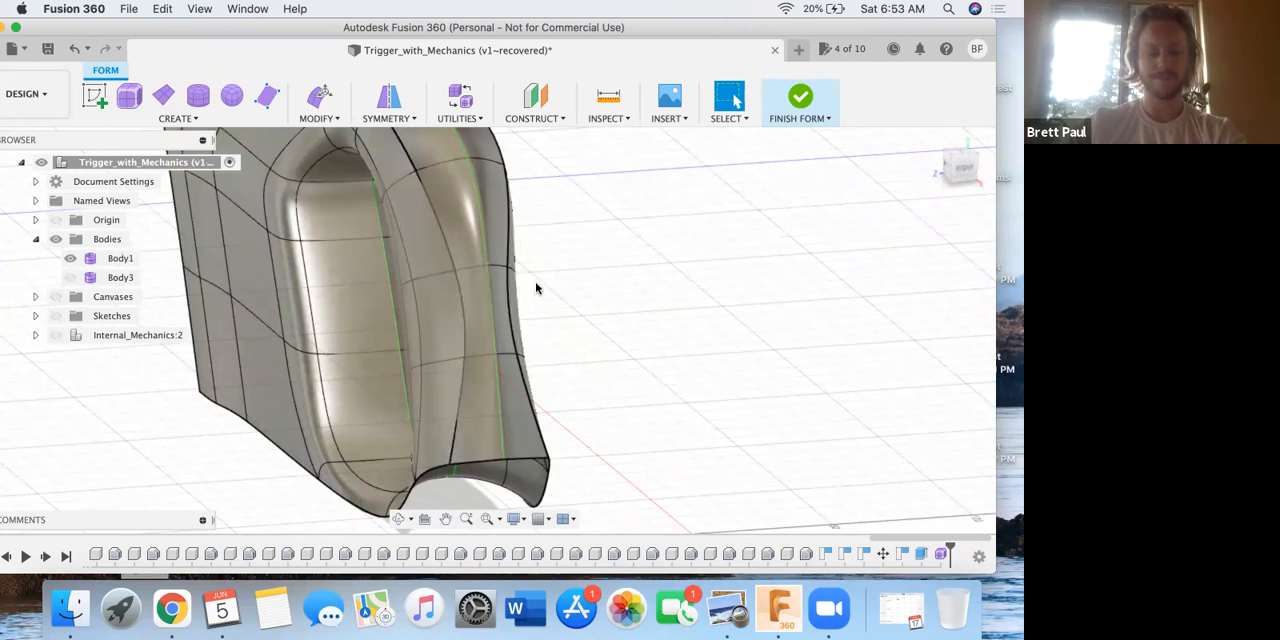
Read steps 10 and 11 of the PDF in Preview, about creasing and beveling the edge, and return to Fusion 360.
{"action": "key", "text": "ctrl+Up"}
{"action": "left_click", "coordinate": [326, 445]}
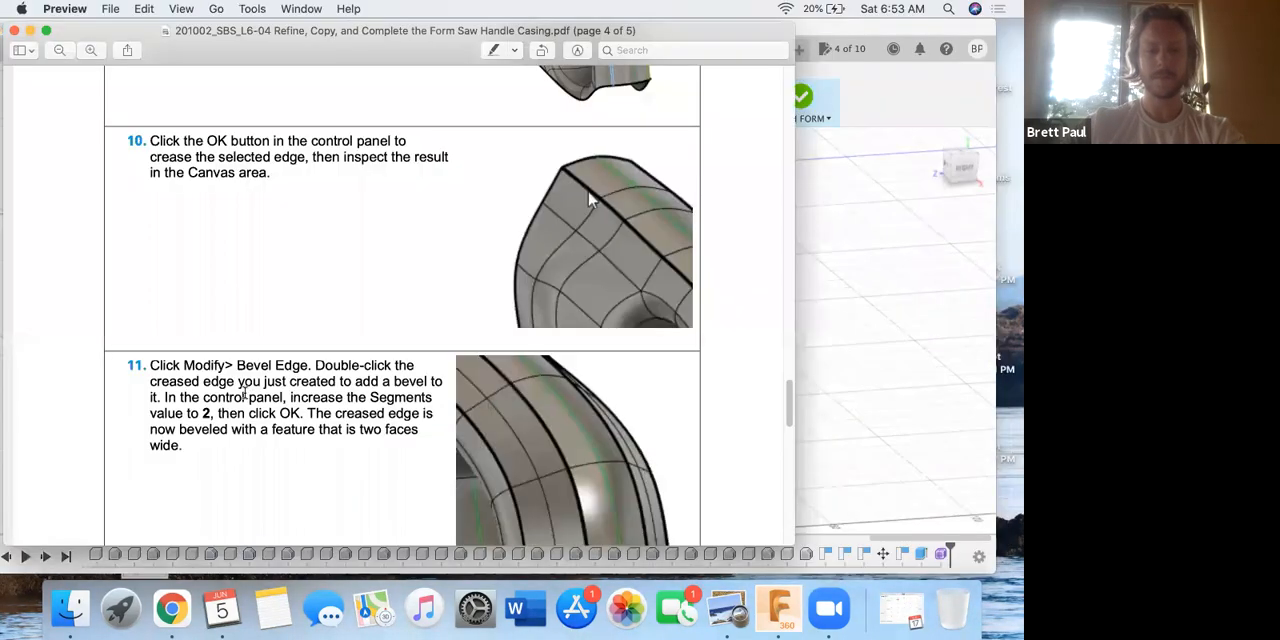
{"action": "scroll", "coordinate": [243, 394], "scroll_direction": "down", "scroll_amount": 2}
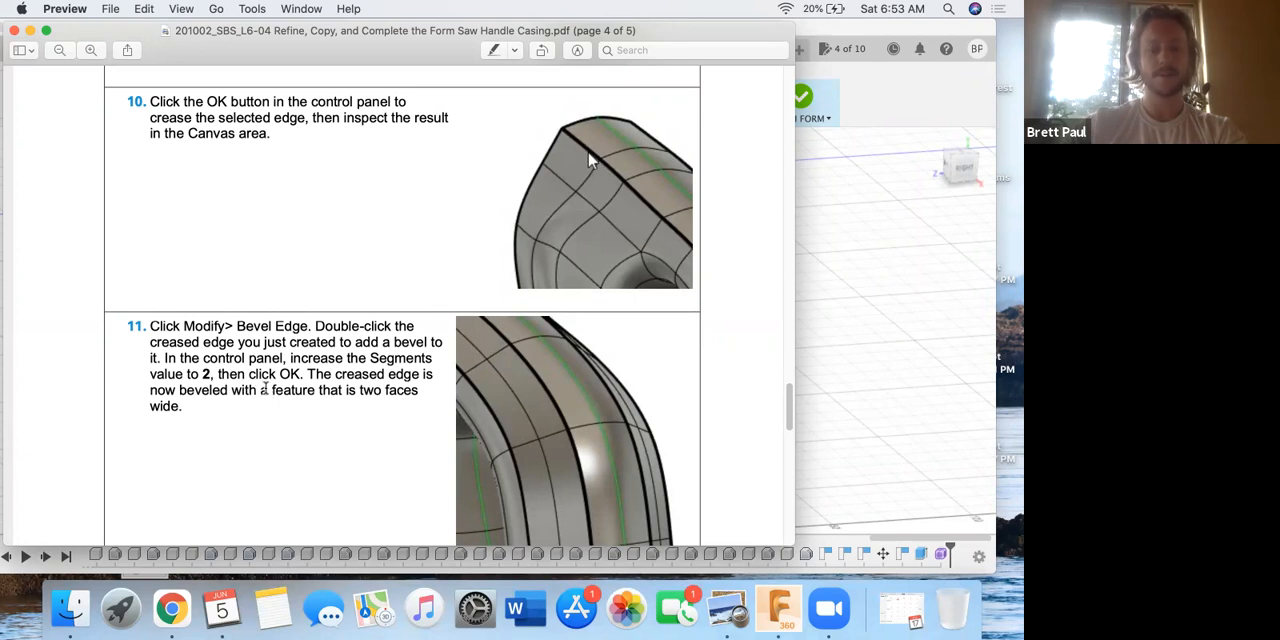
{"action": "key", "text": "ctrl+Up"}
{"action": "left_click", "coordinate": [814, 366]}
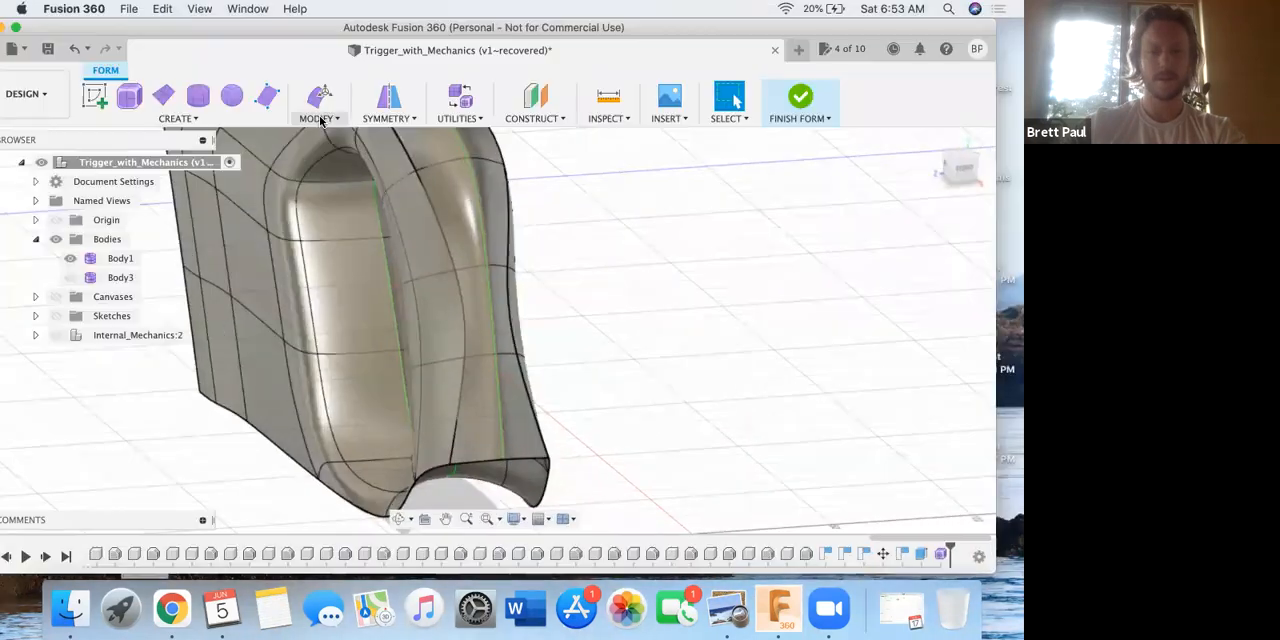
Bevel the whole creased edge loop with Bevel Edge using 2 segments, rechecking the value in the PDF's step 11.
{"action": "left_click", "coordinate": [320, 120]}
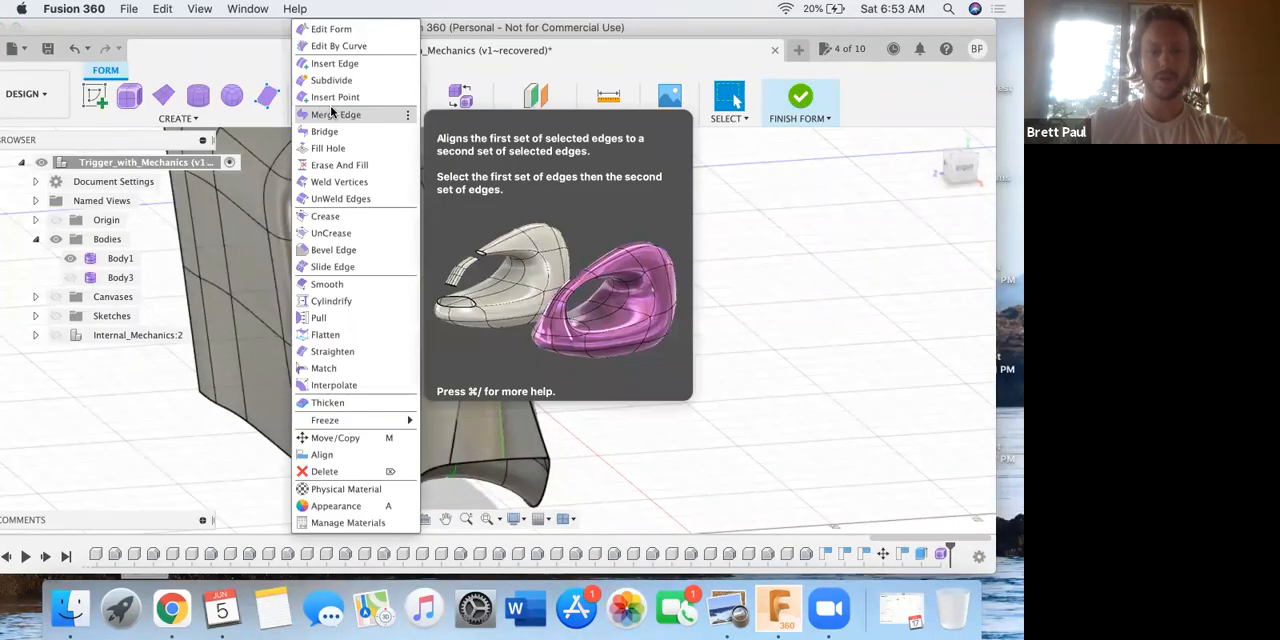
{"action": "left_click", "coordinate": [338, 250]}
{"action": "left_click", "coordinate": [445, 226]}
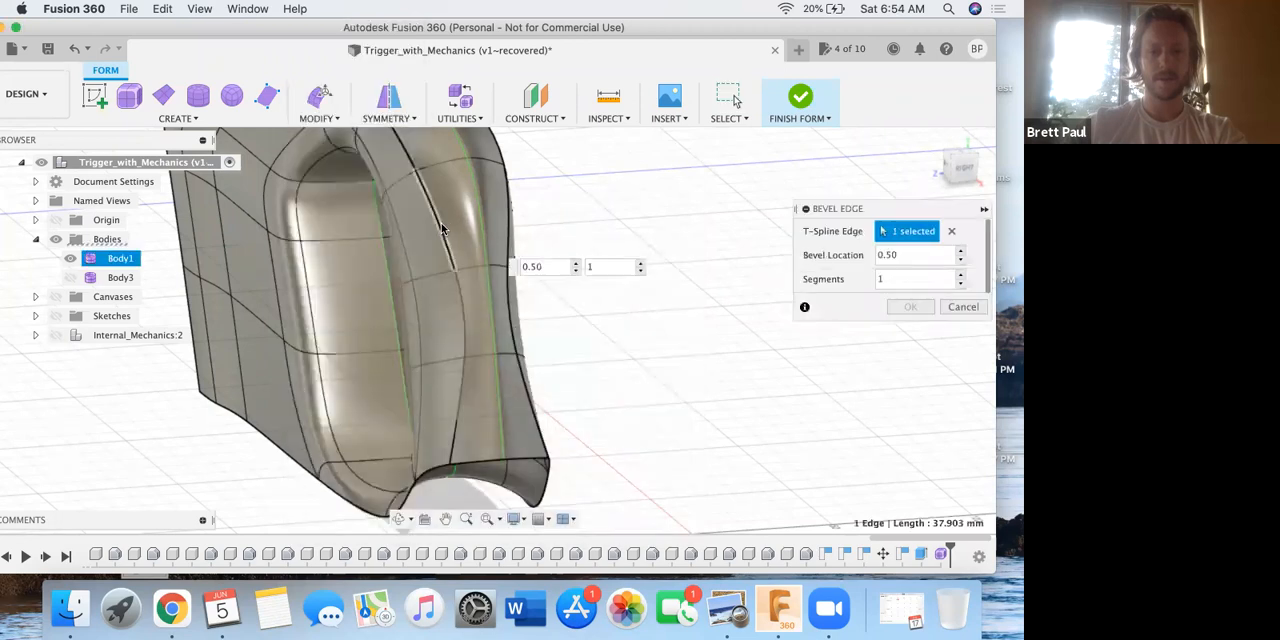
{"action": "middle_click_drag", "start_coordinate": [574, 277], "coordinate": [606, 340]}
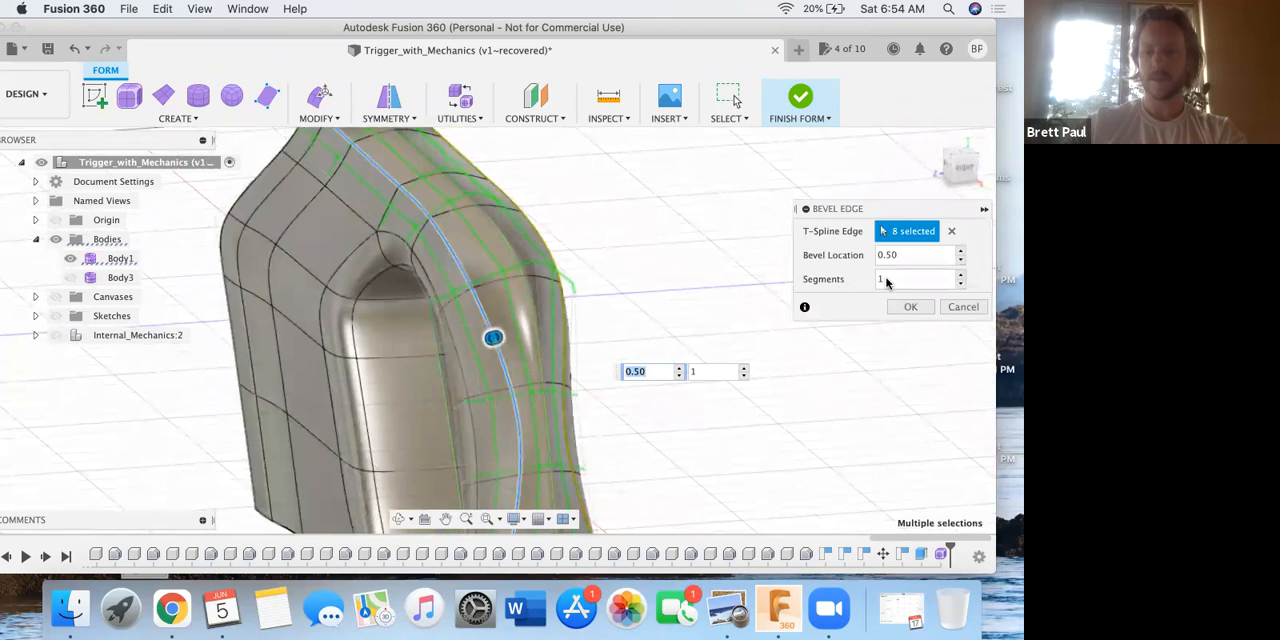
{"action": "key", "text": "ctrl+Up"}
{"action": "left_click", "coordinate": [298, 369]}
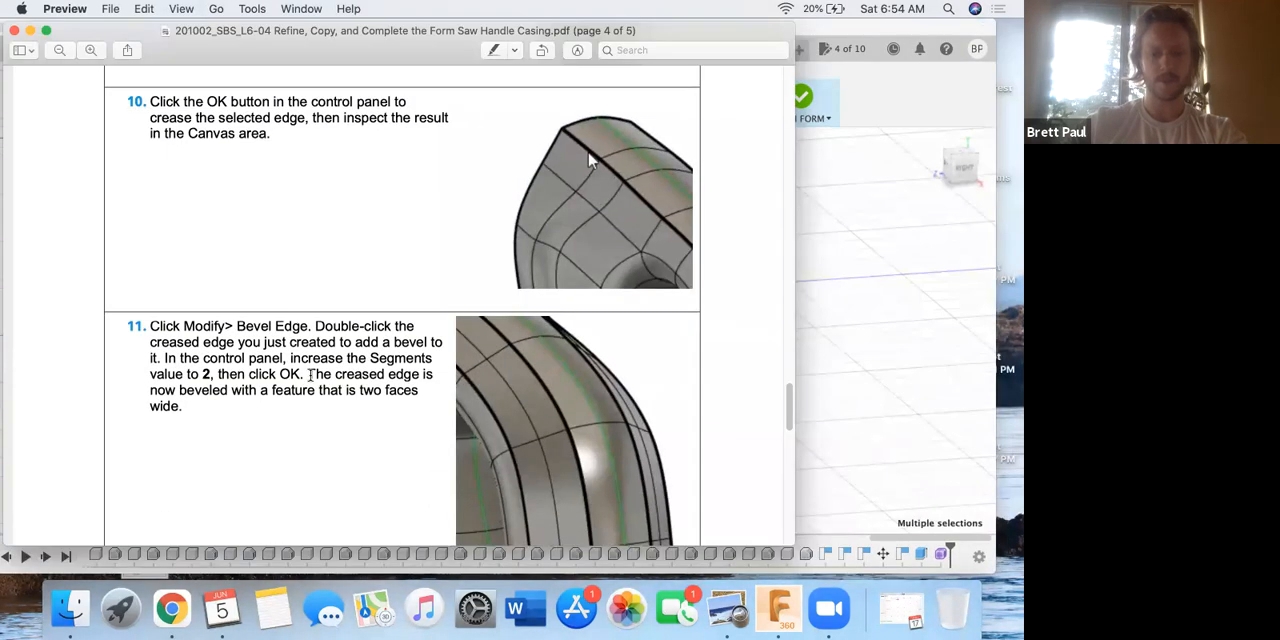
{"action": "key", "text": "ctrl+Up"}
{"action": "left_click", "coordinate": [811, 374]}
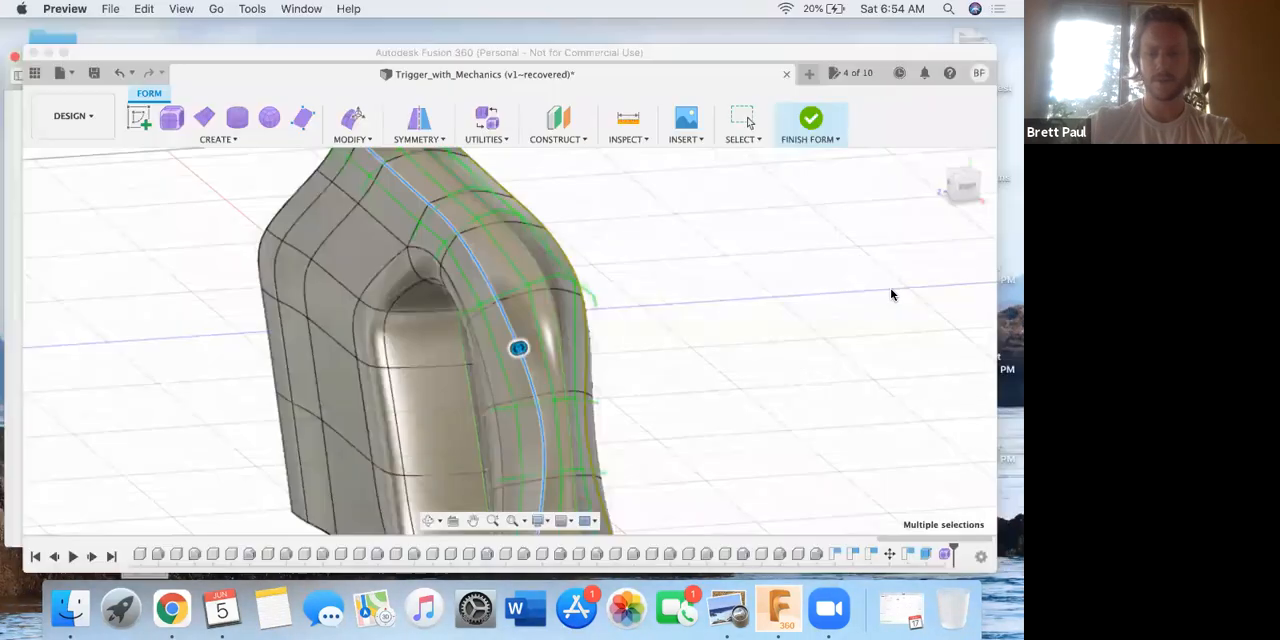
{"action": "double_click", "coordinate": [874, 278]}
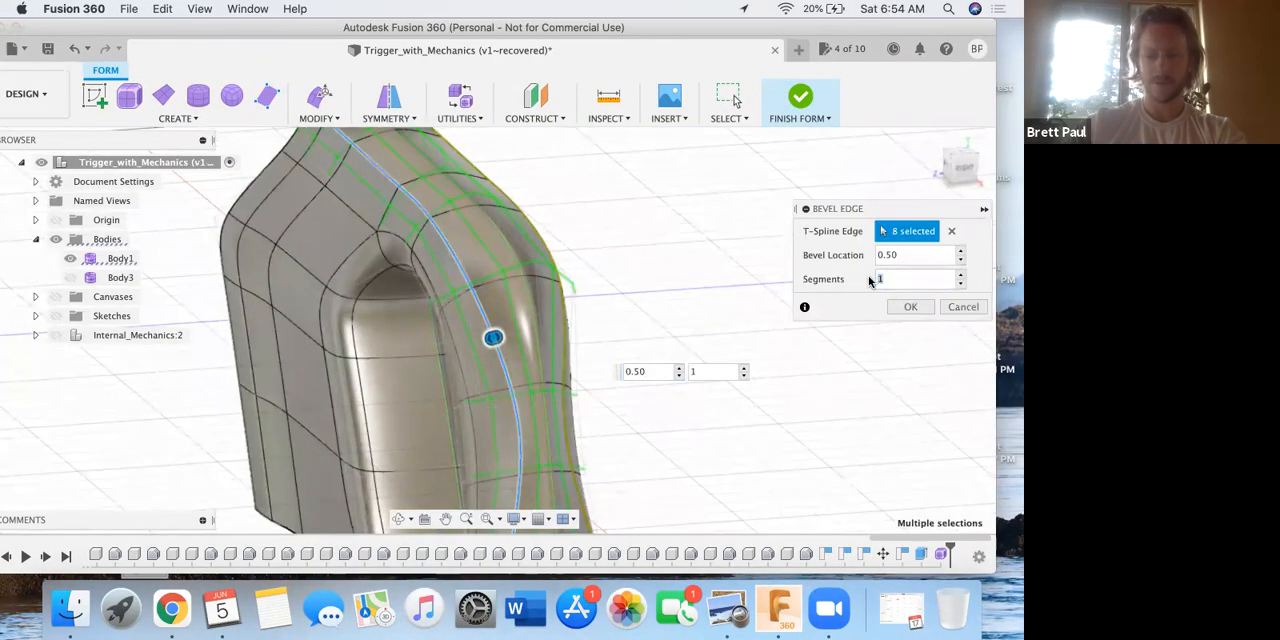
{"action": "type", "text": "2"}
{"action": "left_click", "coordinate": [910, 307]}
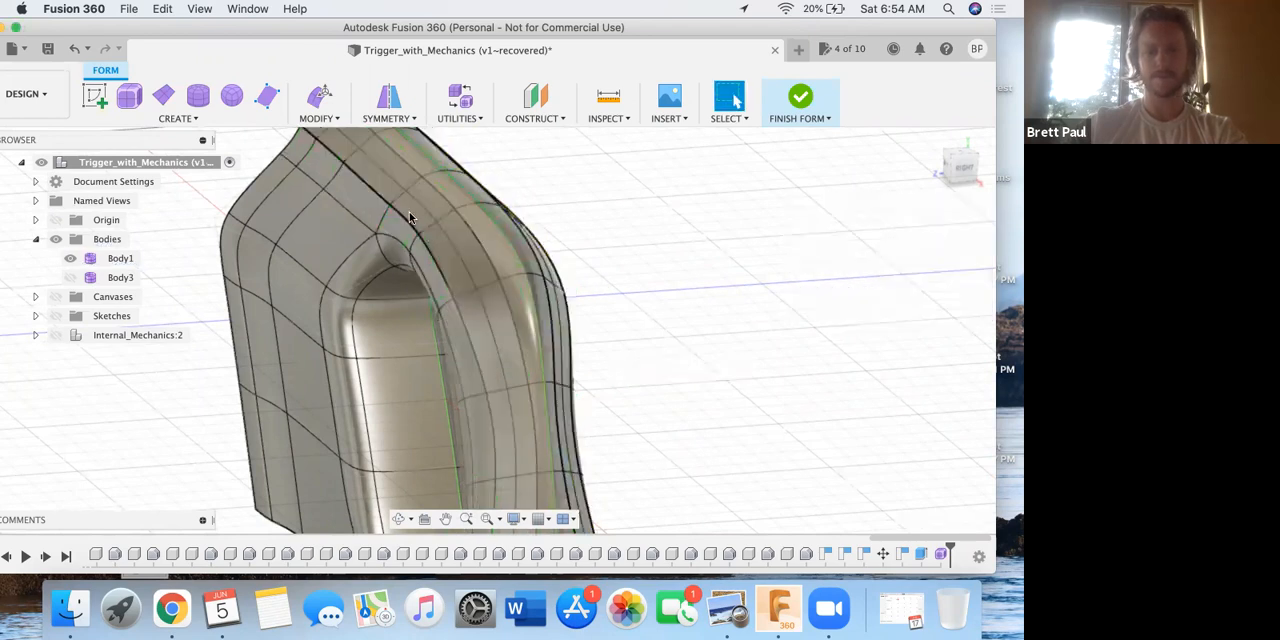
Examine the beveled faces up close and compare them with the step 11 picture in the PDF placed beside the model.
{"action": "scroll", "coordinate": [411, 208], "scroll_direction": "up", "scroll_amount": 3}
{"action": "scroll", "coordinate": [418, 216], "scroll_direction": "up", "scroll_amount": 5}
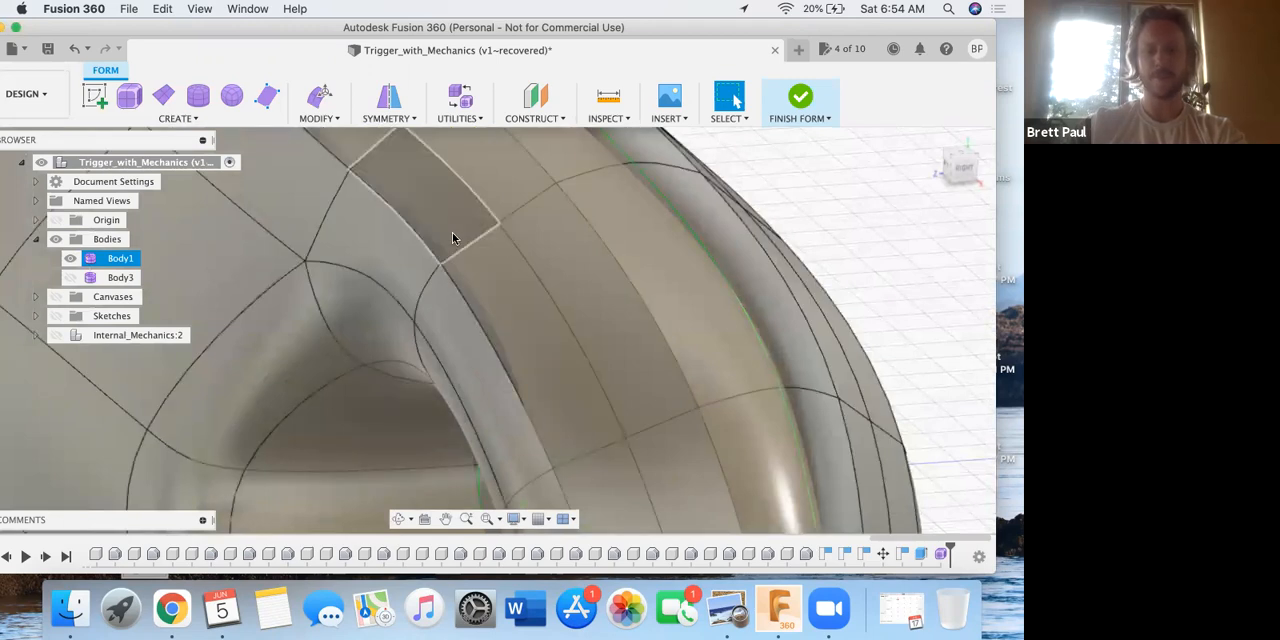
{"action": "key", "text": "ctrl+Up"}
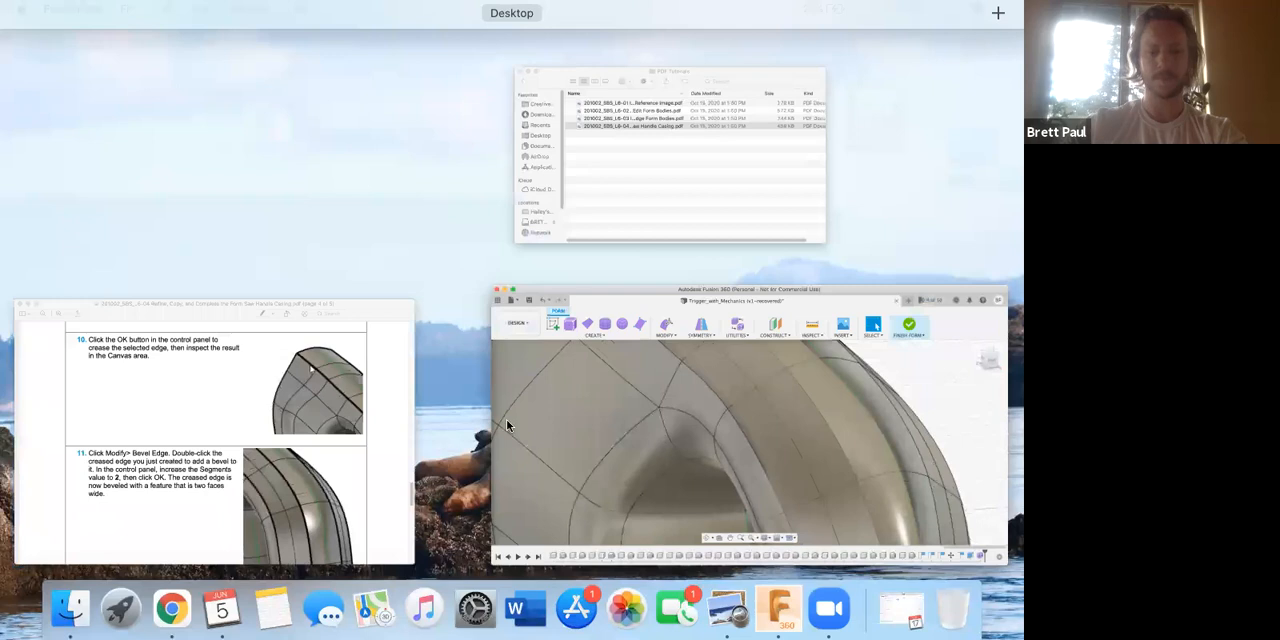
{"action": "left_click", "coordinate": [375, 427]}
{"action": "scroll", "coordinate": [542, 421], "scroll_direction": "down", "scroll_amount": 2}
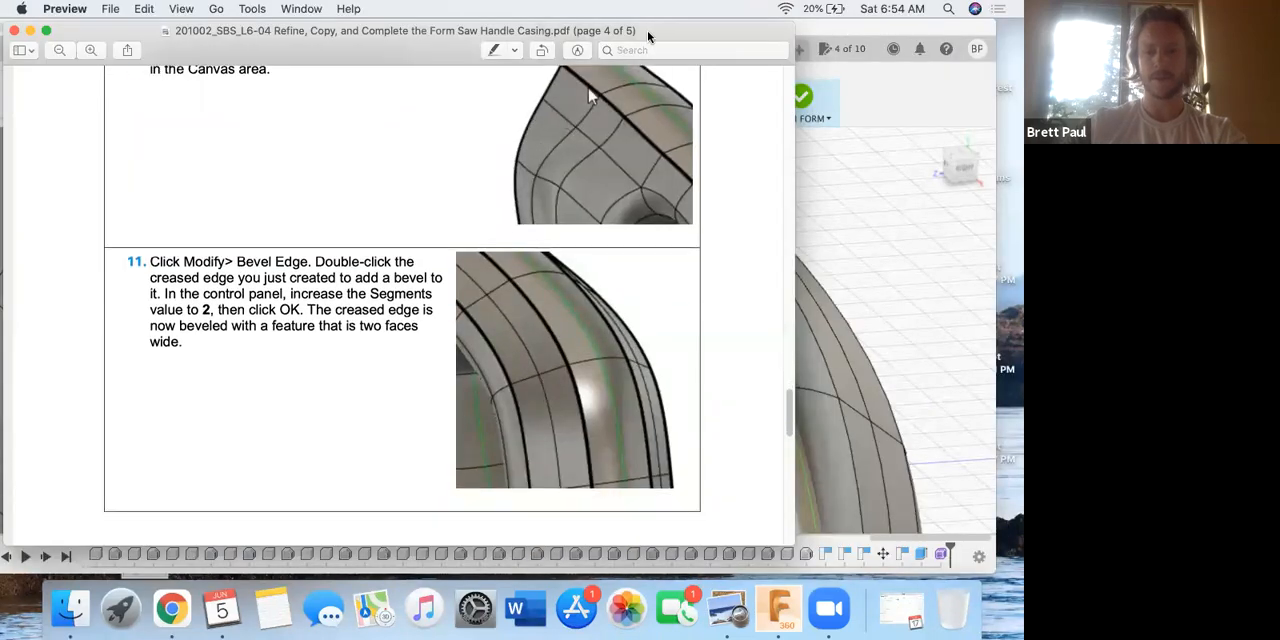
{"action": "left_click_drag", "start_coordinate": [648, 36], "coordinate": [356, 31]}
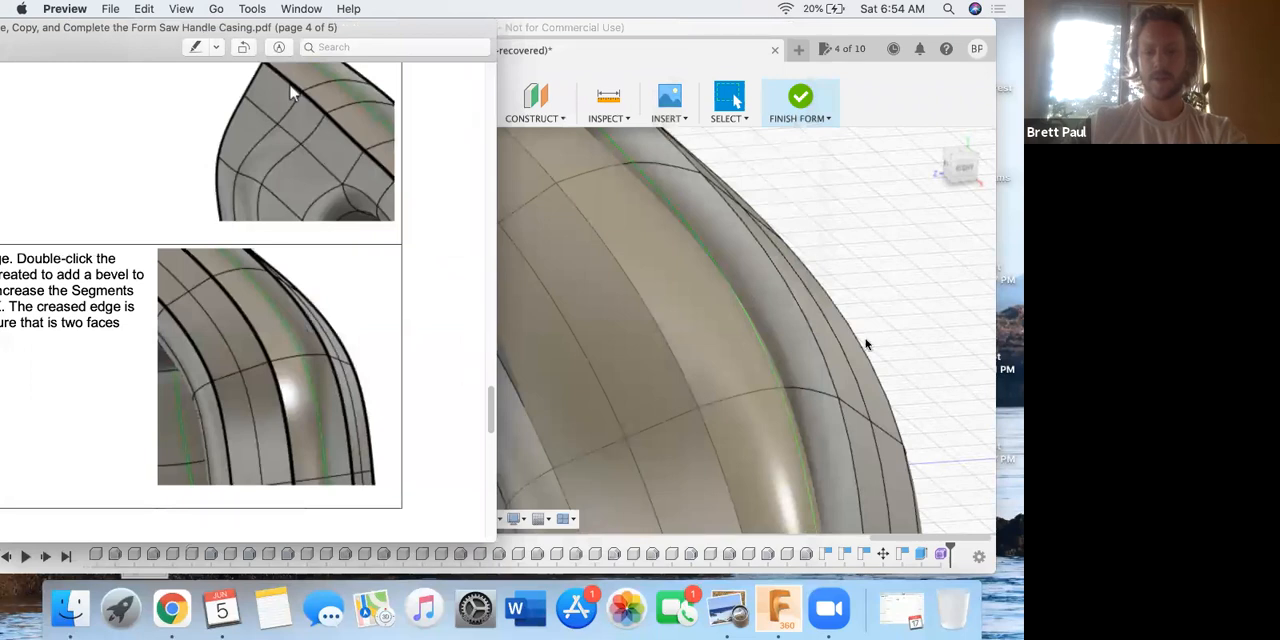
{"action": "left_click", "coordinate": [713, 341]}
{"action": "left_click", "coordinate": [679, 325]}
Bring the PDF back to the front in Preview, reposition its window, and read step 12 about thickening the form.
{"action": "key", "text": "ctrl+Up"}
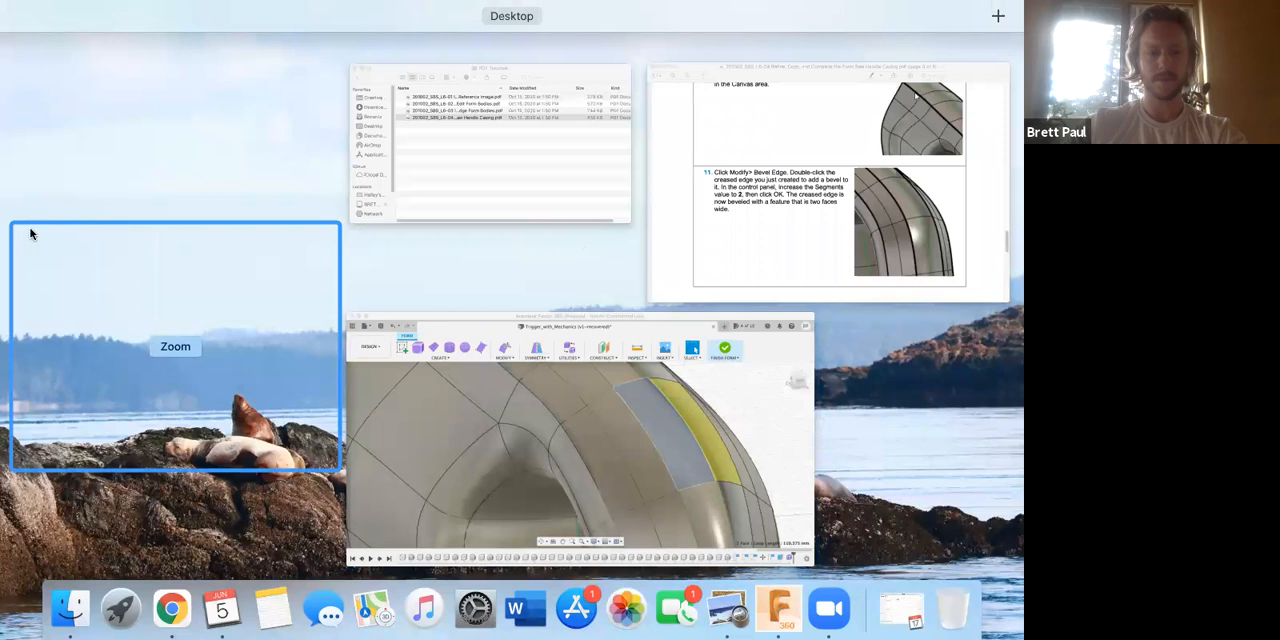
{"action": "left_click", "coordinate": [30, 229]}
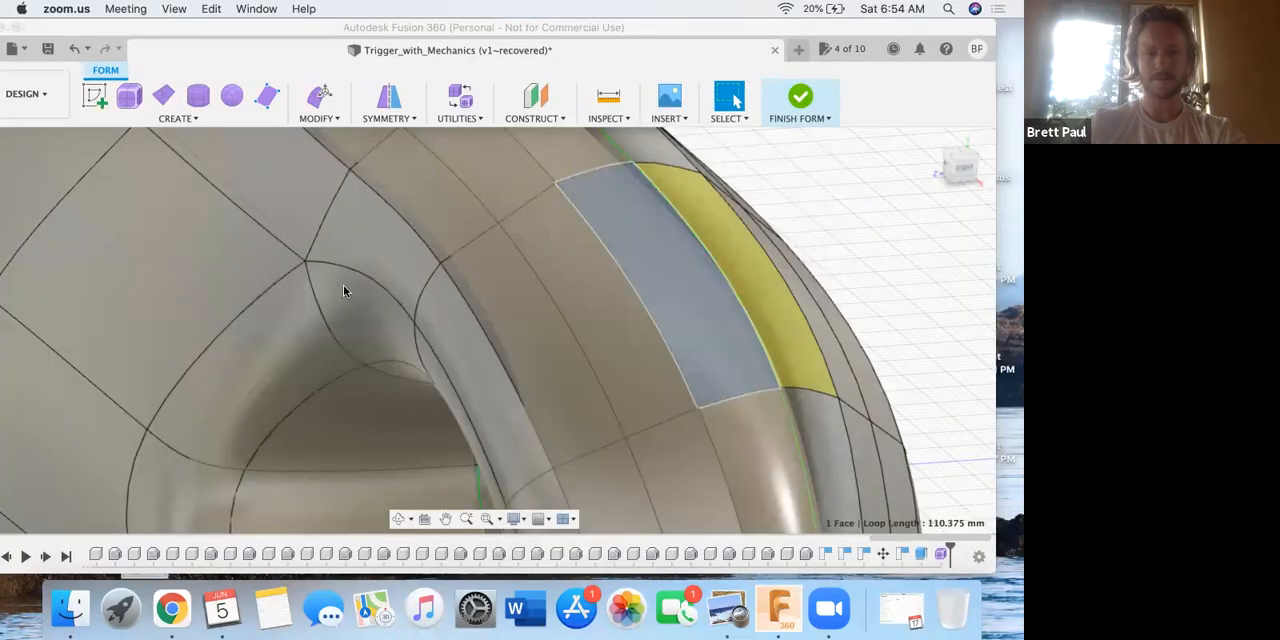
{"action": "key", "text": "ctrl+Up"}
{"action": "left_click", "coordinate": [654, 373]}
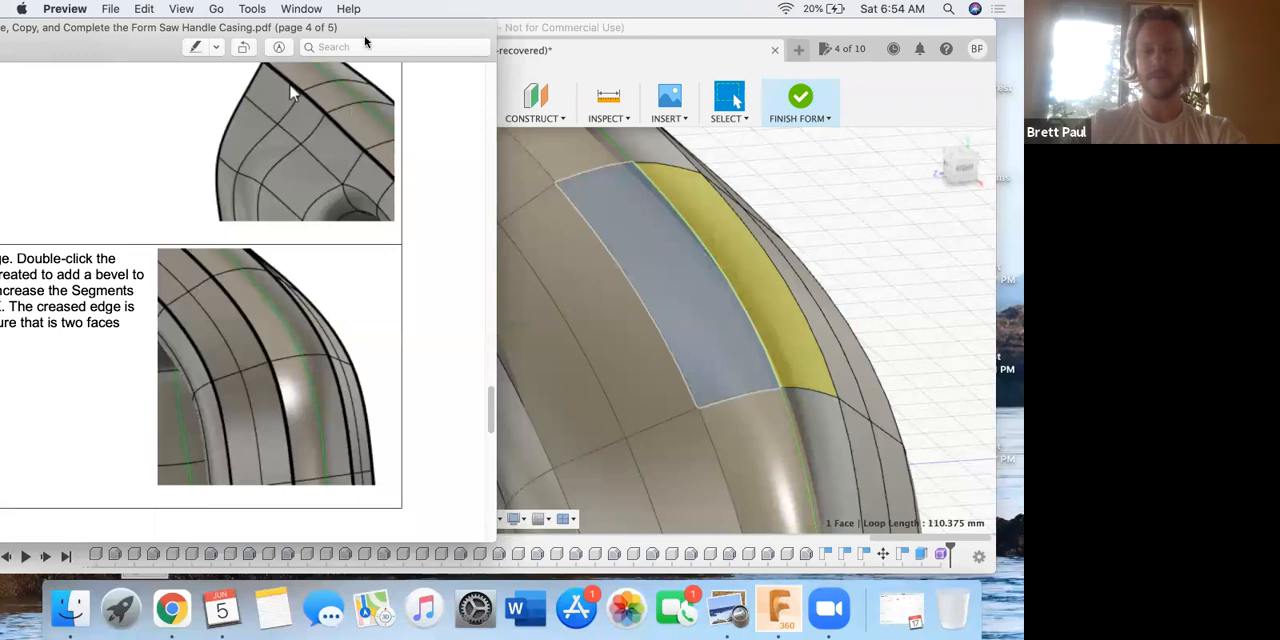
{"action": "left_click_drag", "start_coordinate": [365, 29], "coordinate": [291, 40]}
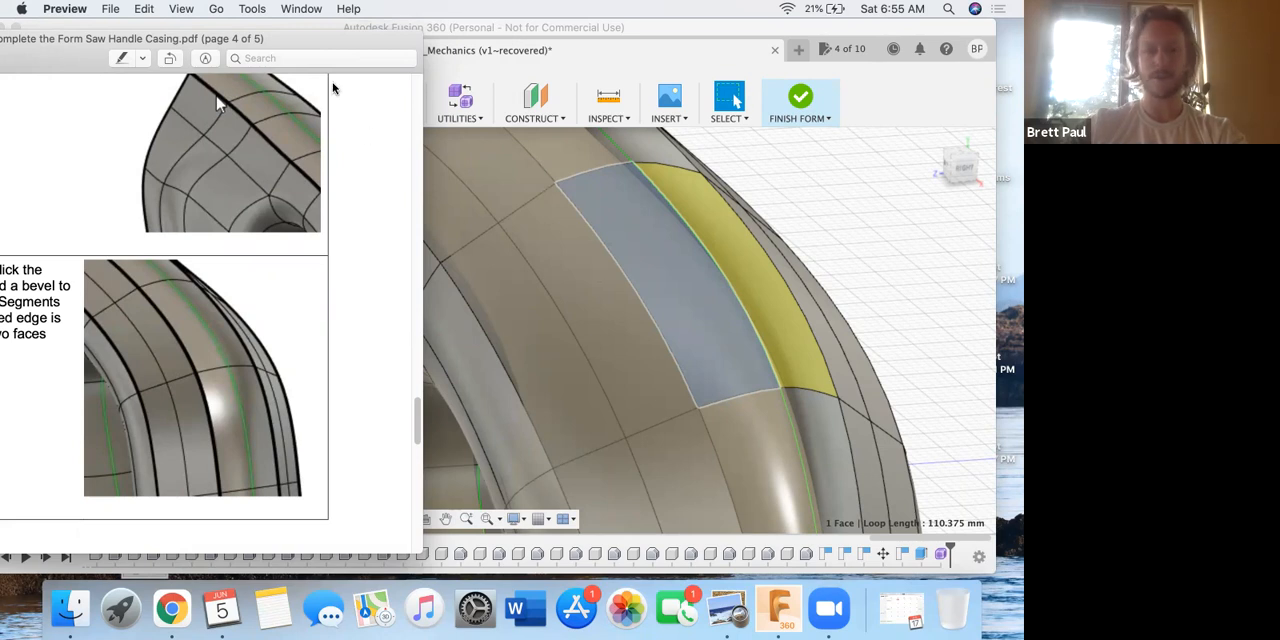
{"action": "left_click_drag", "start_coordinate": [300, 48], "coordinate": [641, 70]}
{"action": "key", "text": "ctrl+Up"}
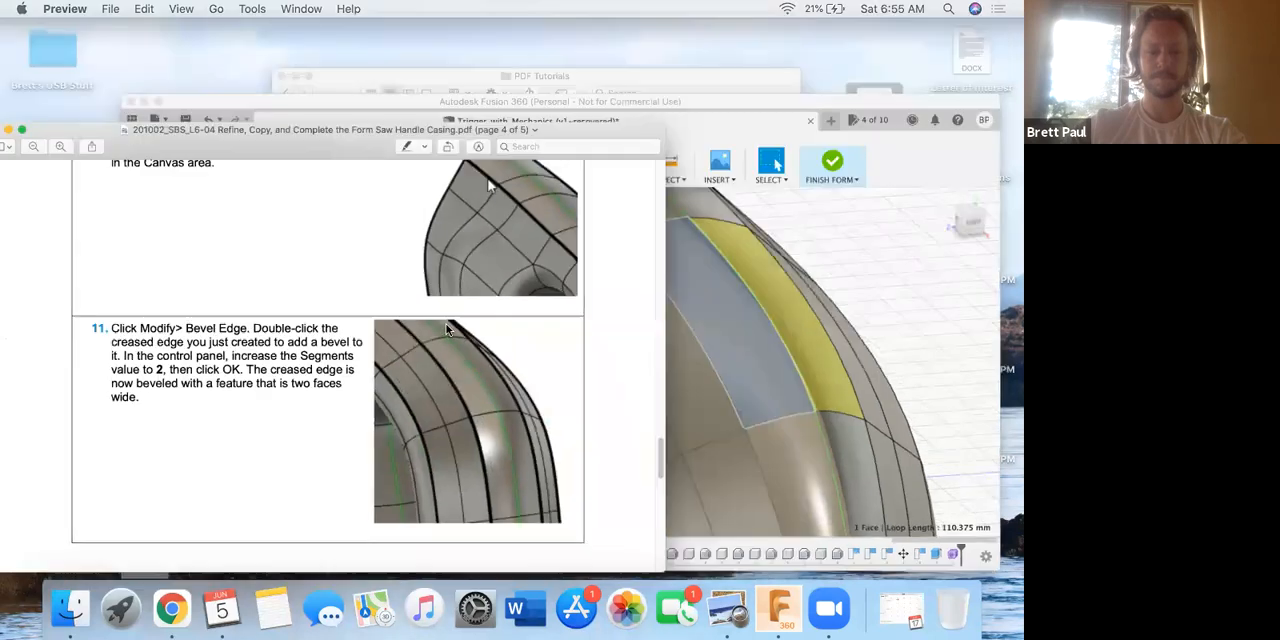
{"action": "left_click", "coordinate": [257, 355]}
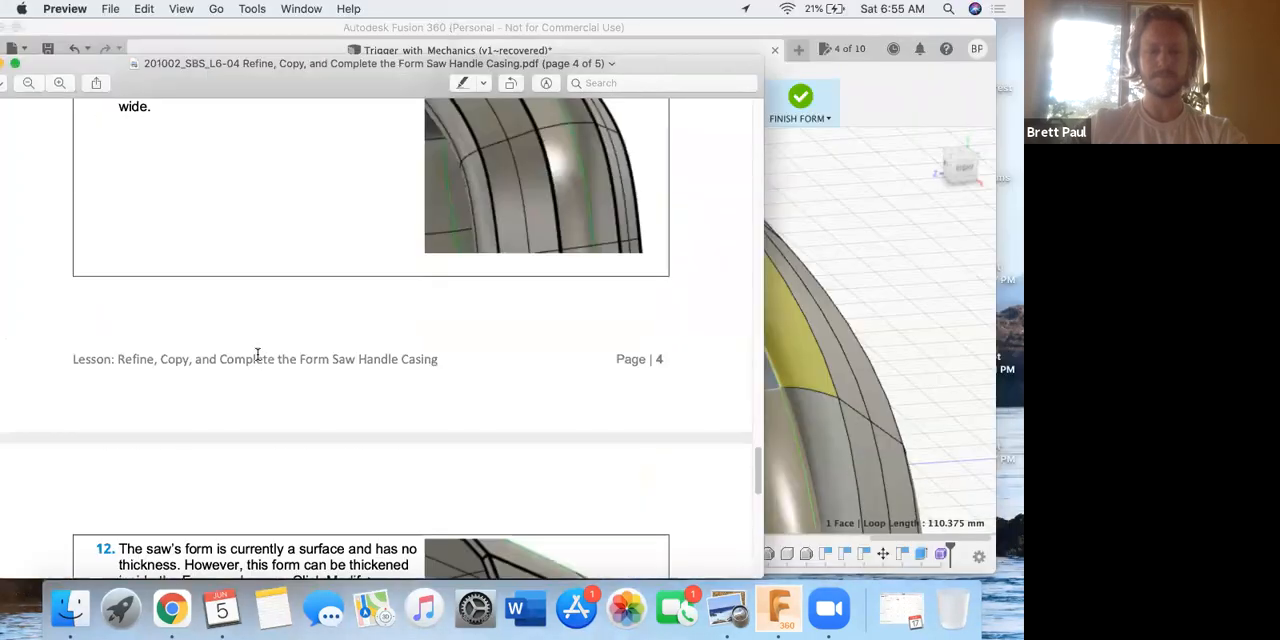
{"action": "scroll", "coordinate": [257, 355], "scroll_direction": "down", "scroll_amount": 5}
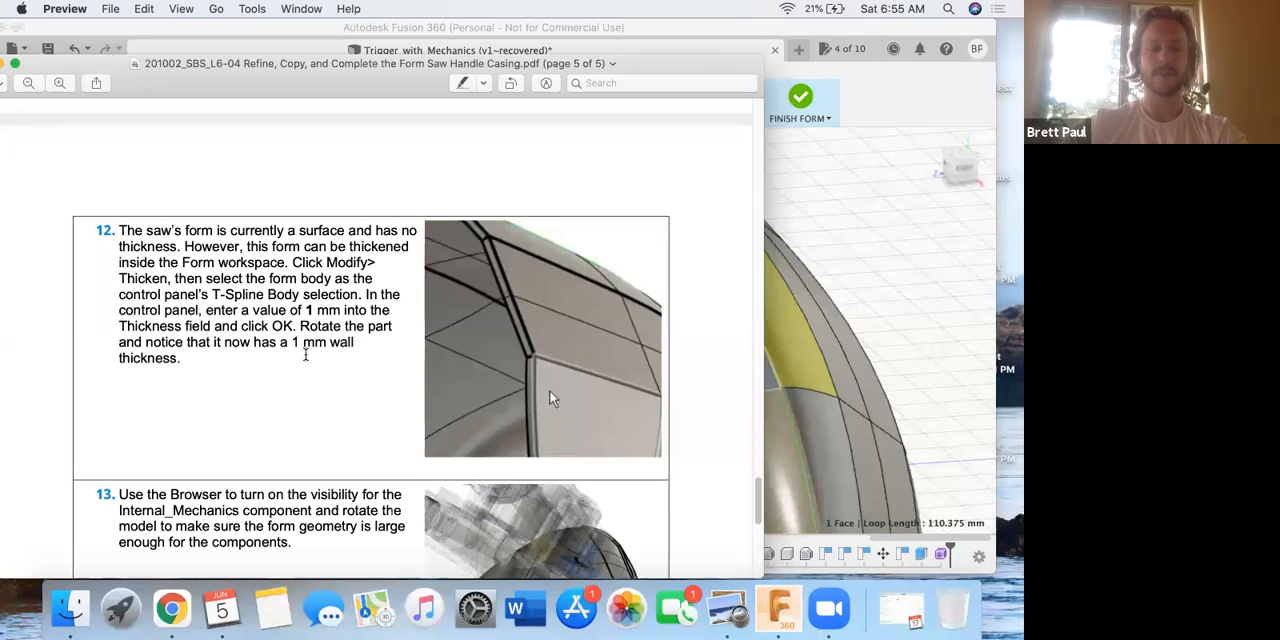
Return to Fusion 360 and choose the visible saw handle form, Body1, as the T-Spline body for Thicken.
{"action": "left_click", "coordinate": [899, 298]}
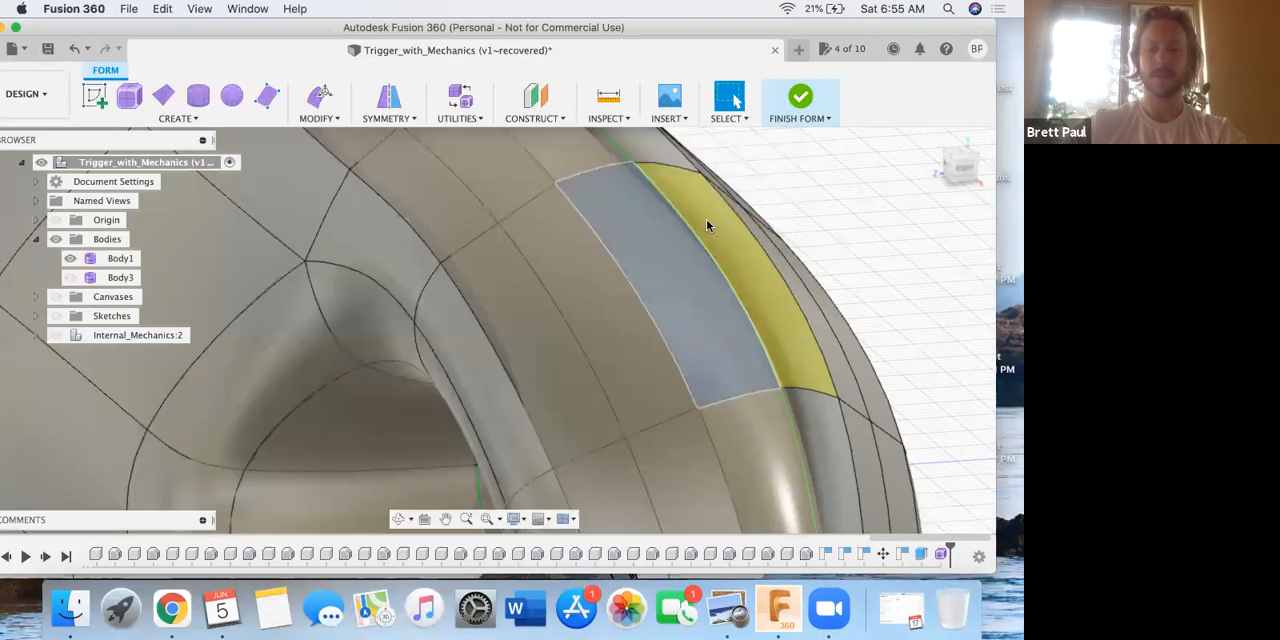
{"action": "scroll", "coordinate": [580, 232], "scroll_direction": "down", "scroll_amount": 10}
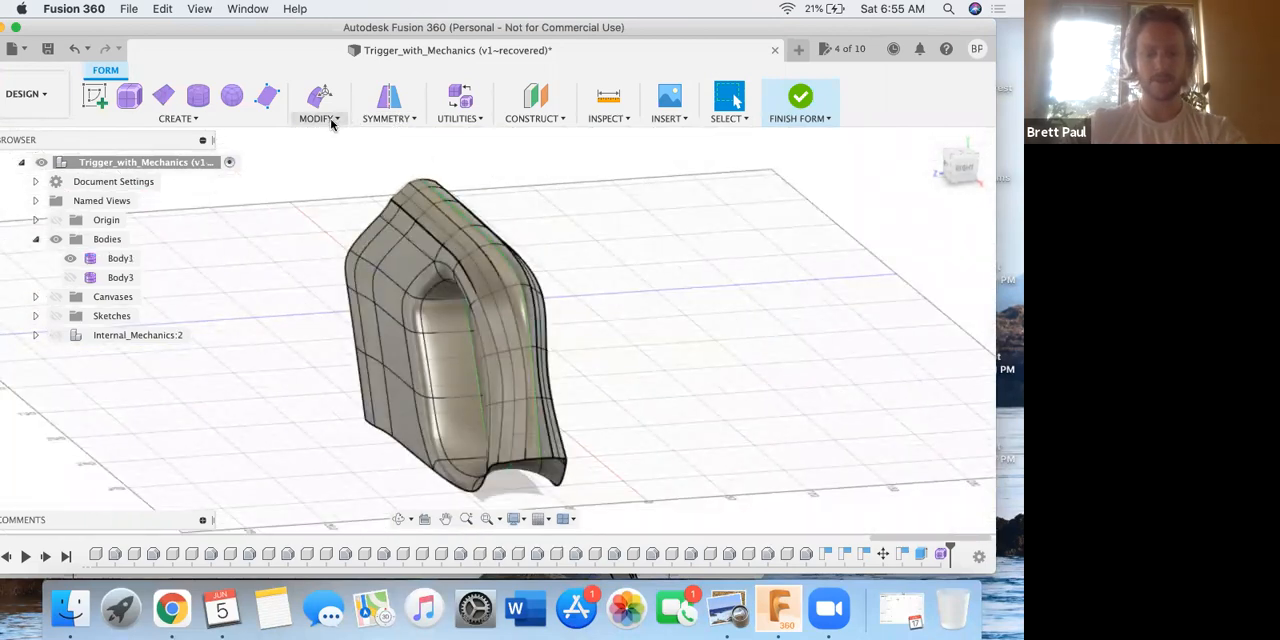
{"action": "key", "text": "ctrl+Up"}
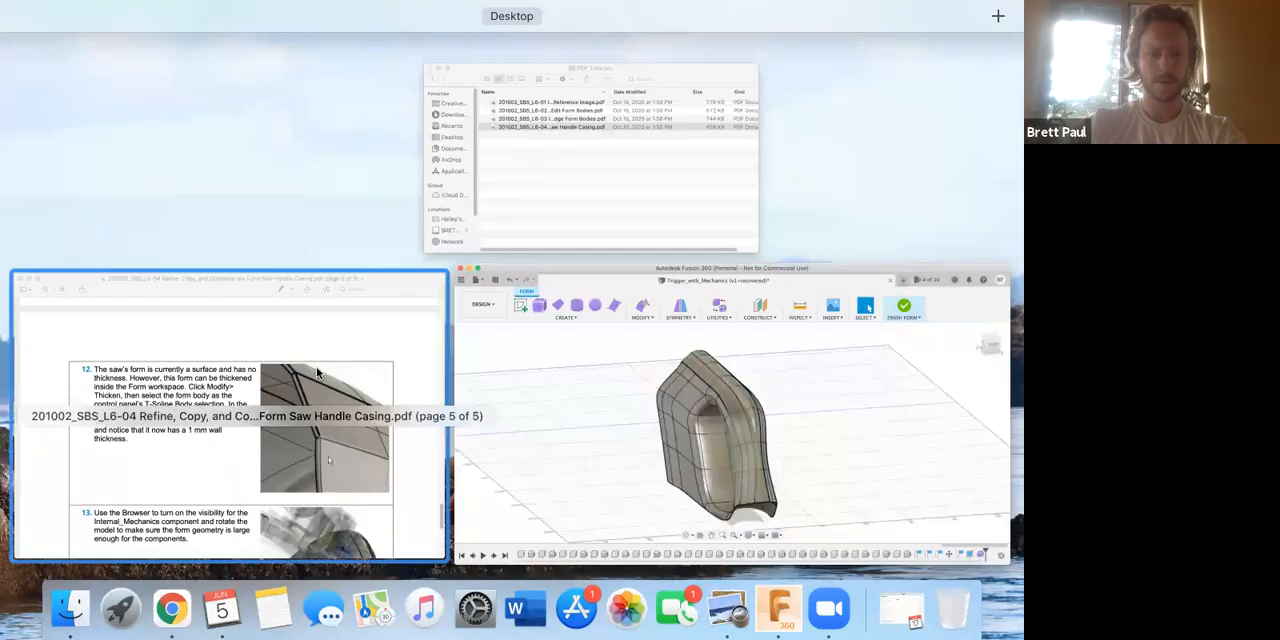
{"action": "left_click", "coordinate": [545, 380]}
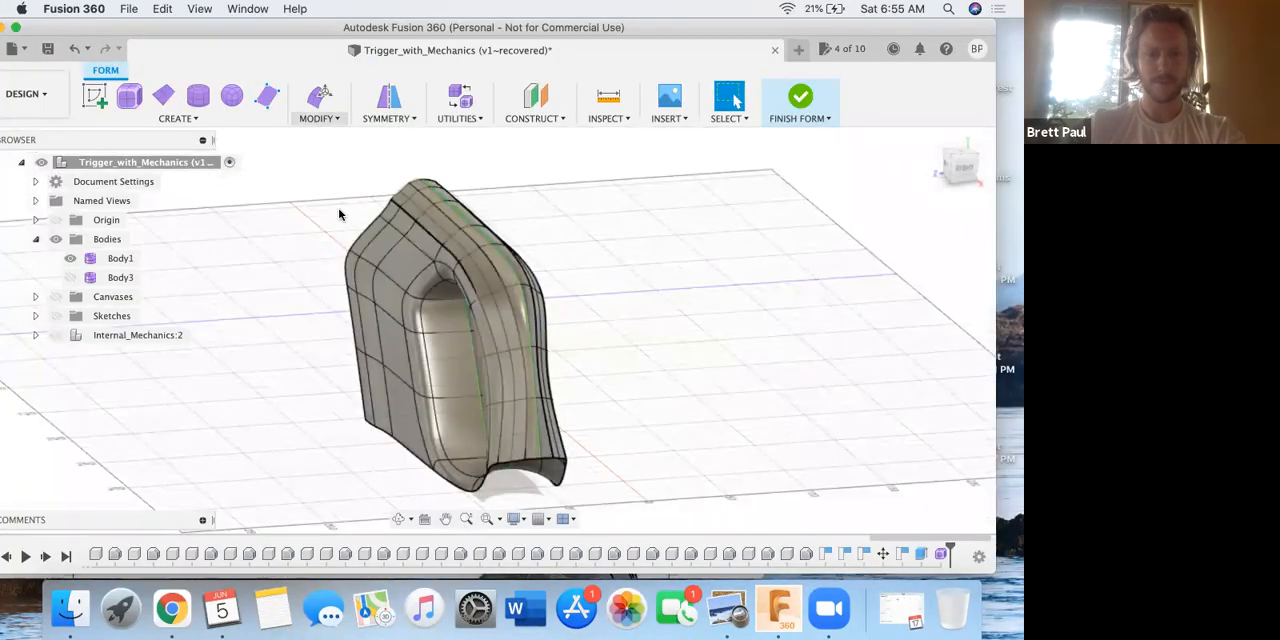
{"action": "left_click", "coordinate": [325, 108]}
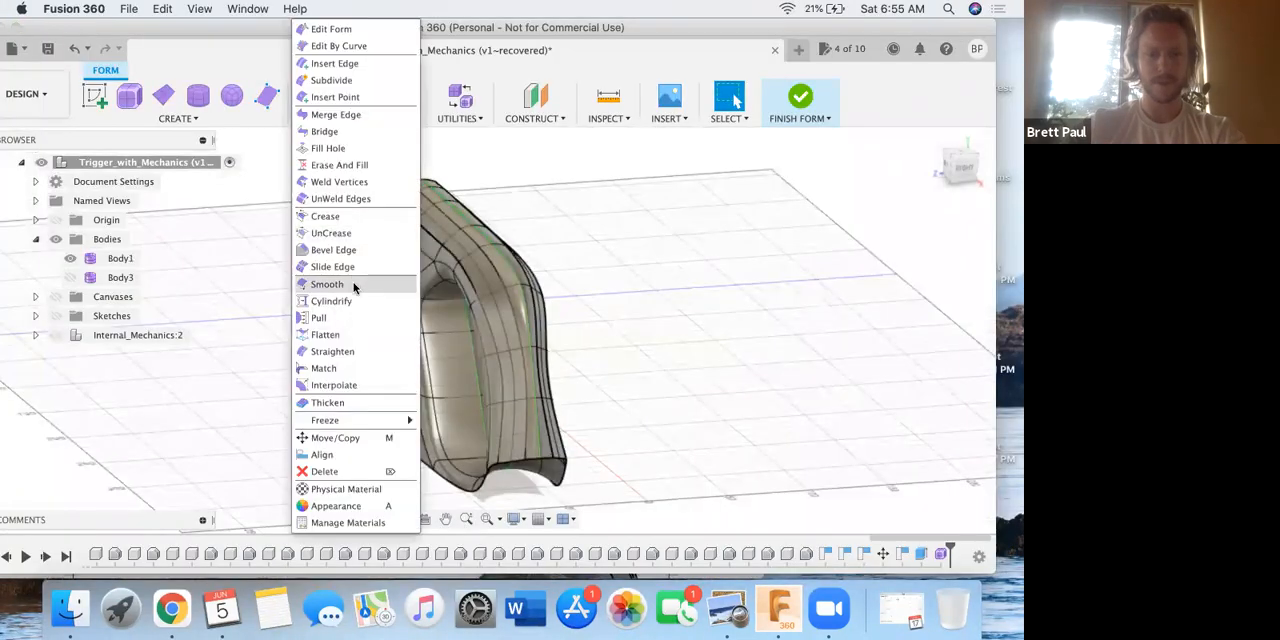
{"action": "left_click", "coordinate": [360, 402]}
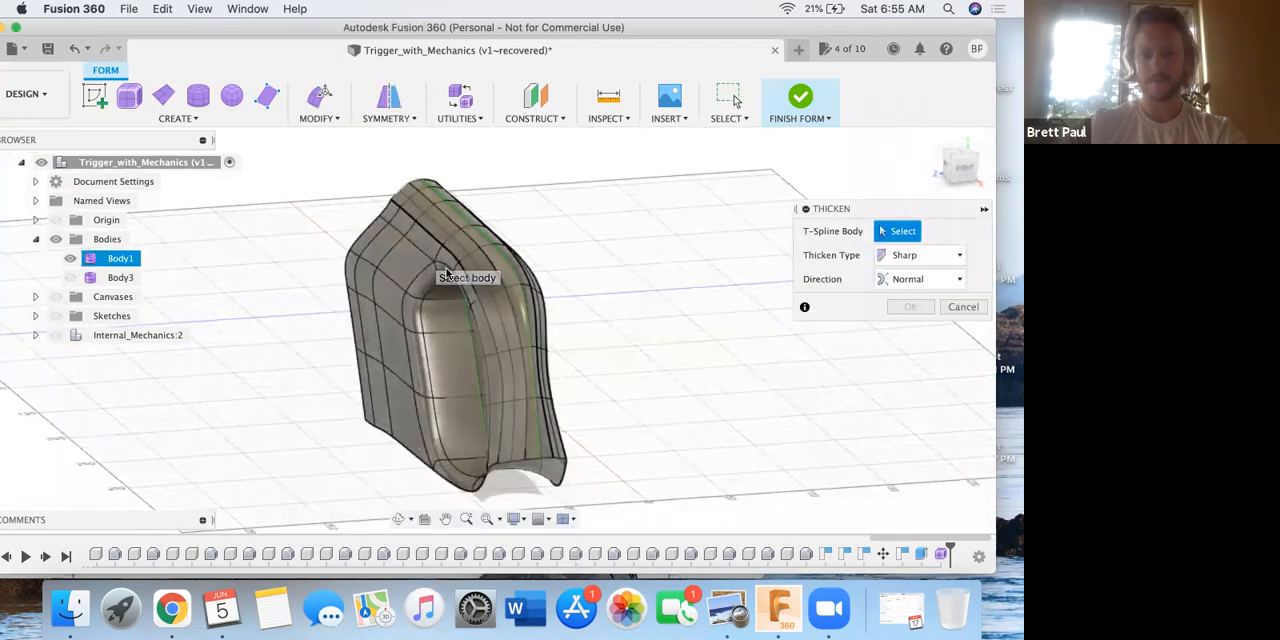
{"action": "left_click", "coordinate": [434, 278]}
Recheck step 12 of the PDF in Preview and set the Thicken thickness to 1 mm in Fusion 360.
{"action": "key", "text": "ctrl+Up"}
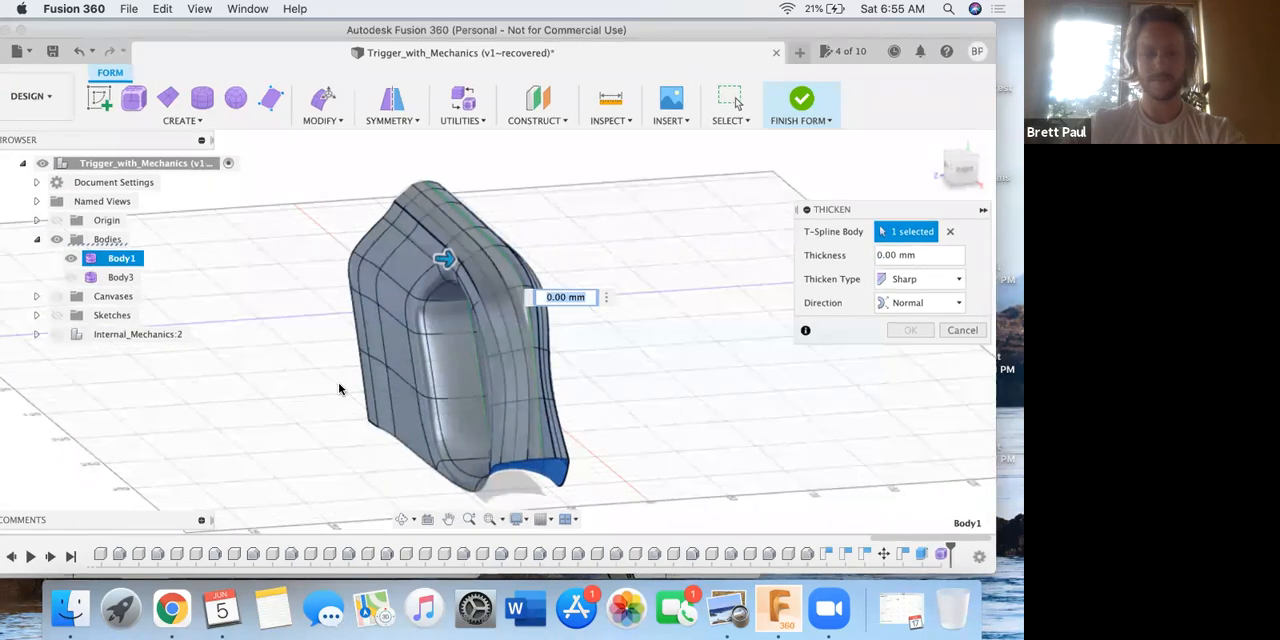
{"action": "left_click", "coordinate": [339, 336]}
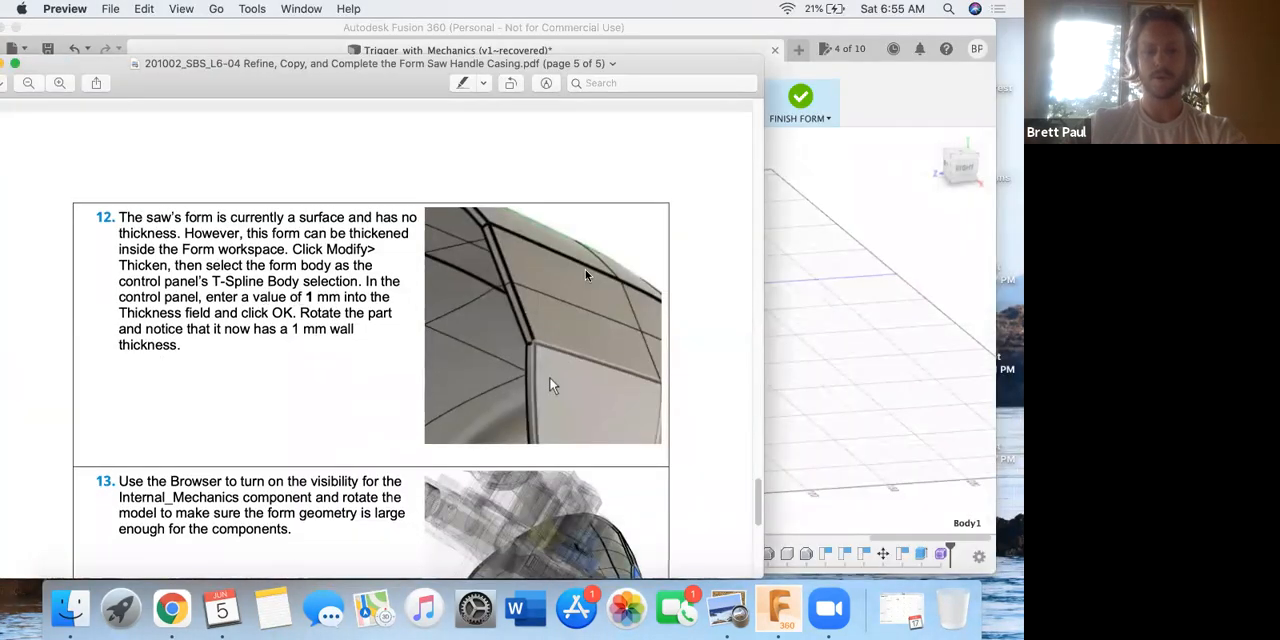
{"action": "key", "text": "ctrl+Up"}
{"action": "left_click", "coordinate": [764, 342]}
{"action": "left_click", "coordinate": [895, 255]}
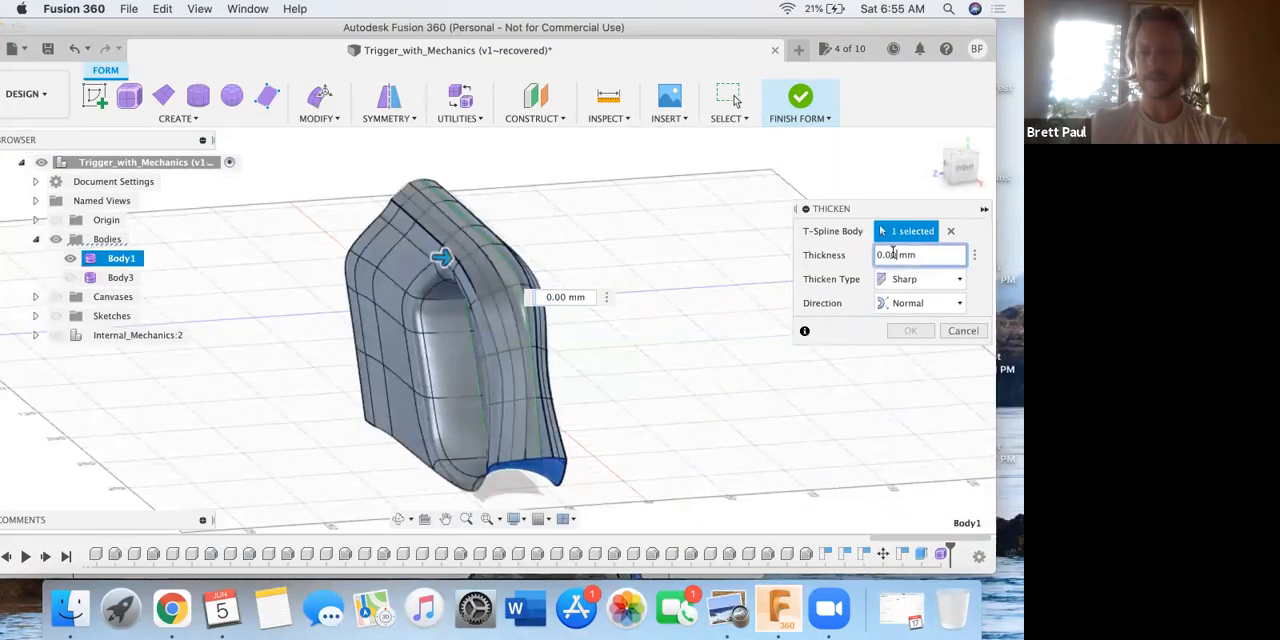
{"action": "type", "text": "1"}
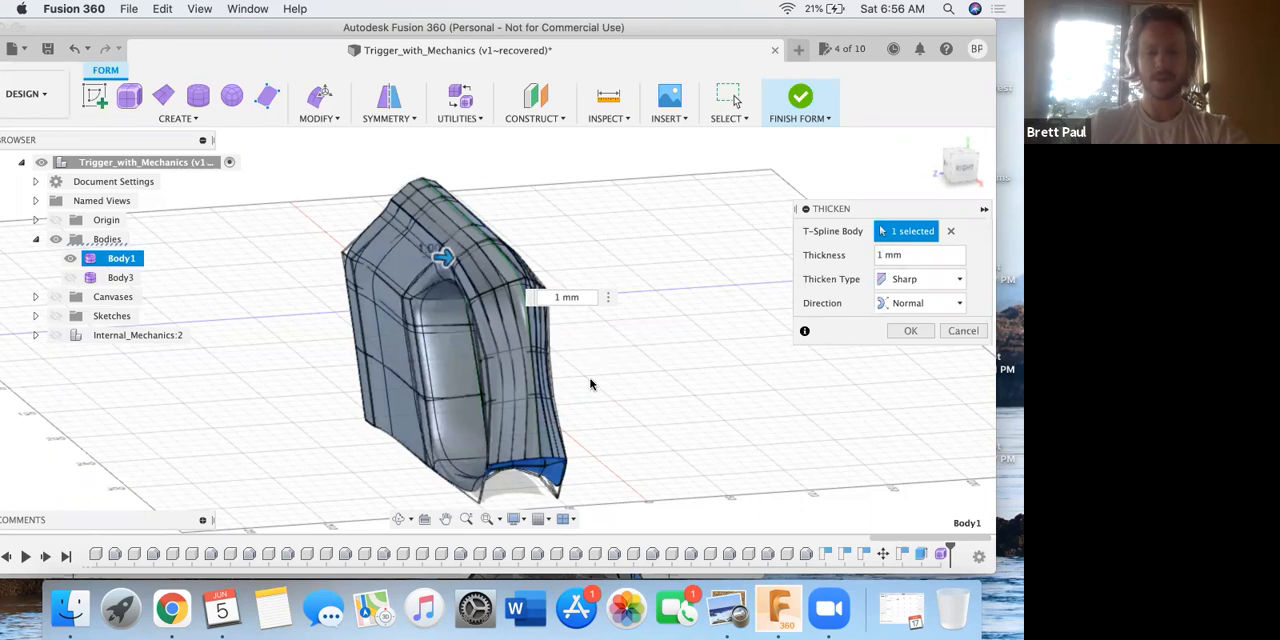
Inspect the thickness preview along the form's open edge and compare it with the PDF's step 12 picture.
{"action": "middle_click_drag", "start_coordinate": [586, 331], "coordinate": [473, 427], "text": "shift"}
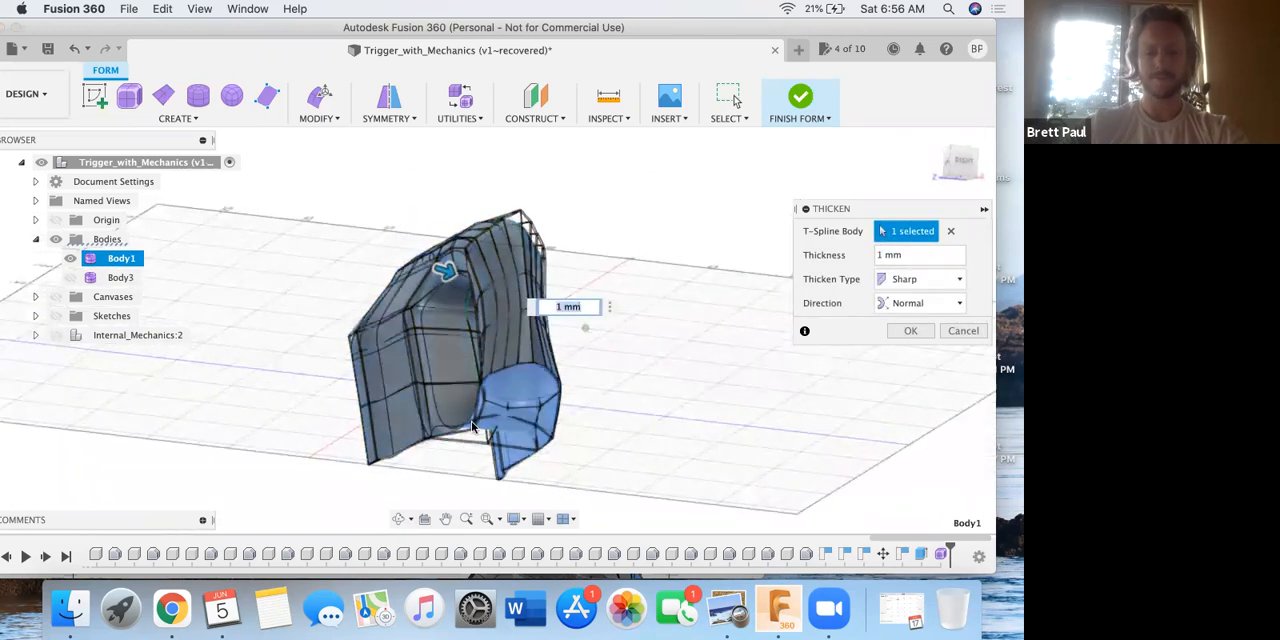
{"action": "scroll", "coordinate": [498, 385], "scroll_direction": "up", "scroll_amount": 5}
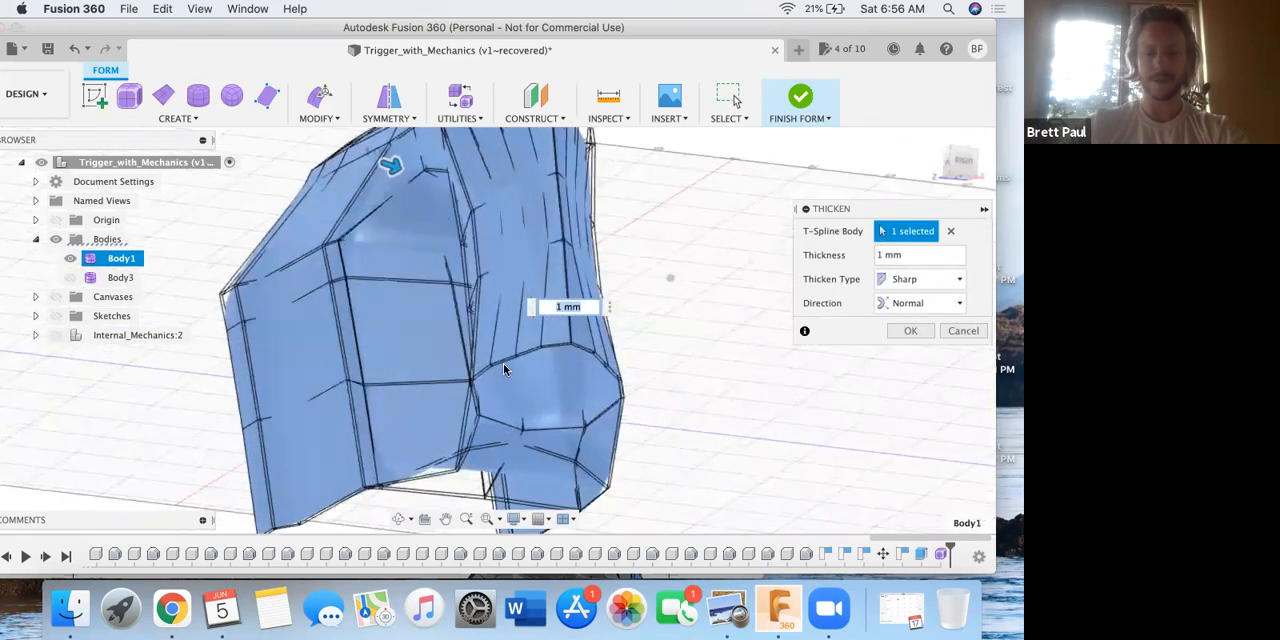
{"action": "scroll", "coordinate": [504, 370], "scroll_direction": "up", "scroll_amount": 10}
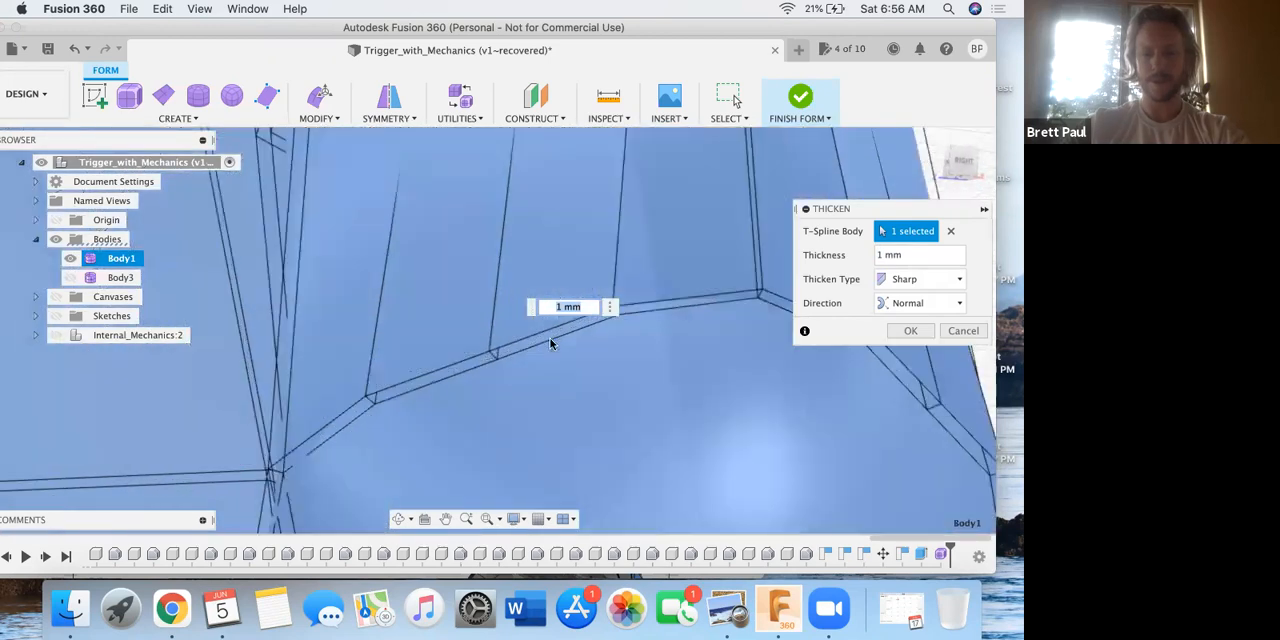
{"action": "scroll", "coordinate": [551, 345], "scroll_direction": "up", "scroll_amount": 3}
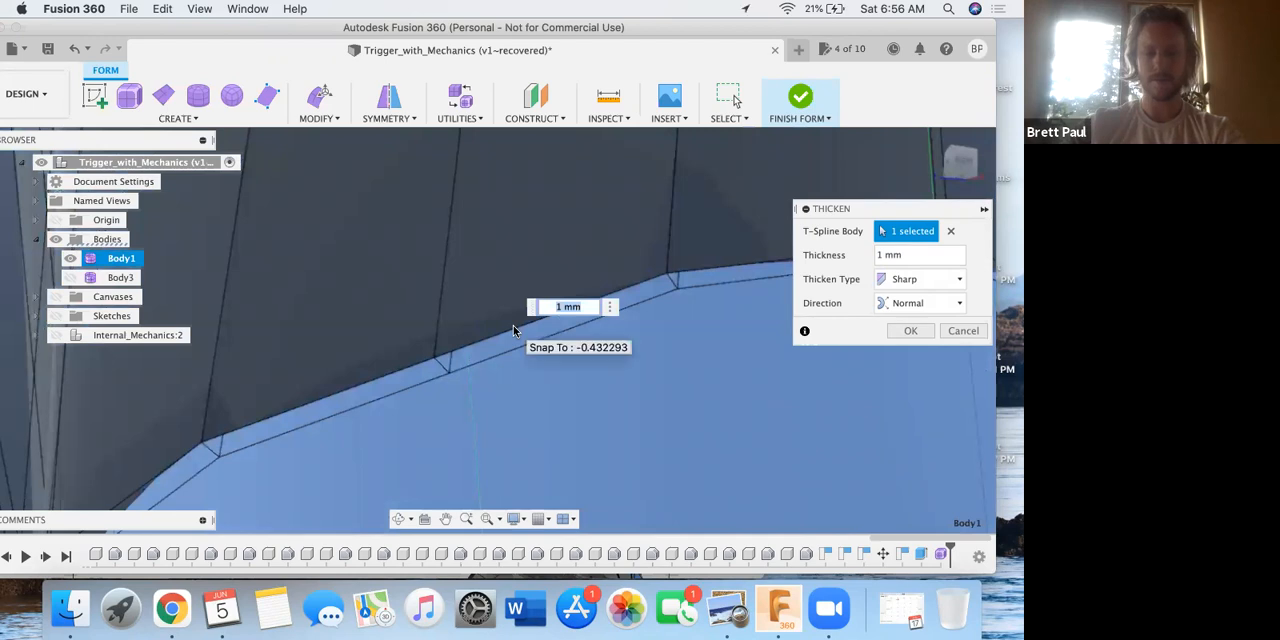
{"action": "key", "text": "ctrl+Up"}
{"action": "left_click", "coordinate": [395, 427]}
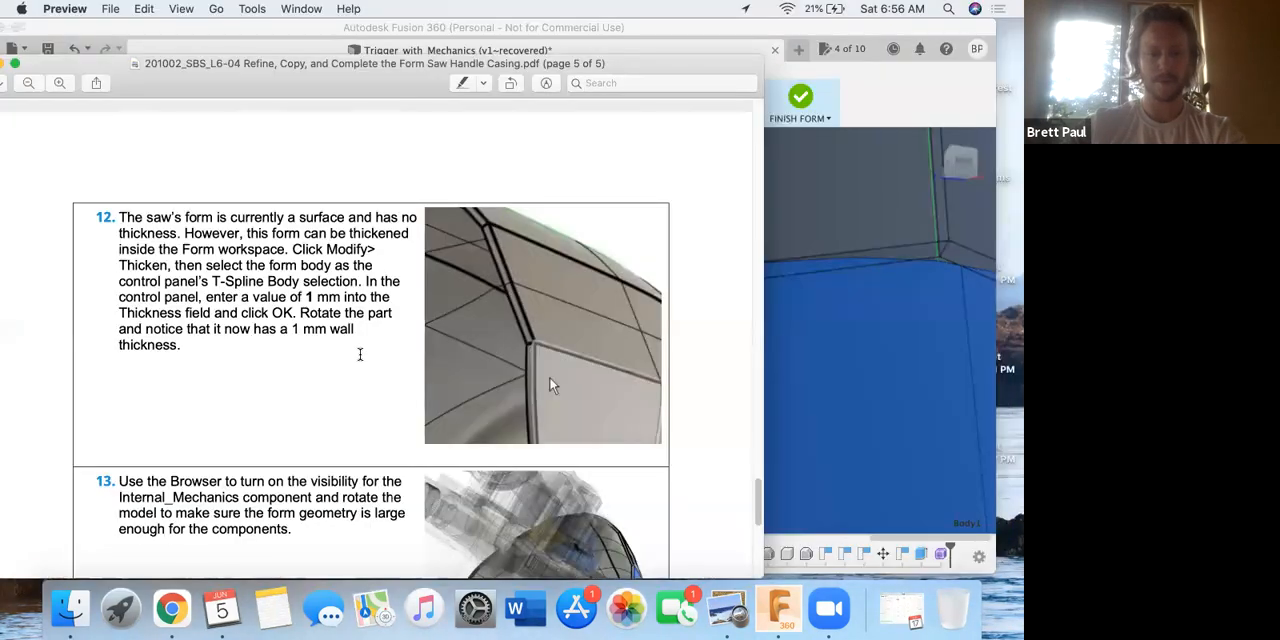
{"action": "scroll", "coordinate": [313, 340], "scroll_direction": "down", "scroll_amount": 1}
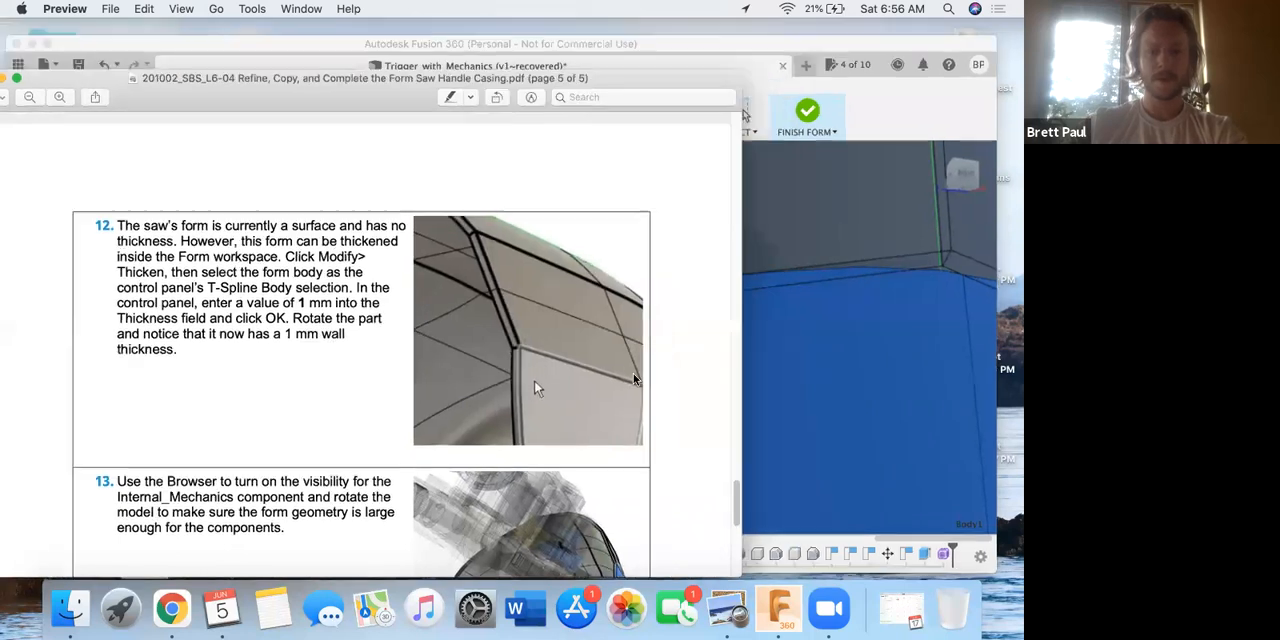
{"action": "key", "text": "ctrl+Up"}
{"action": "left_click", "coordinate": [833, 325]}
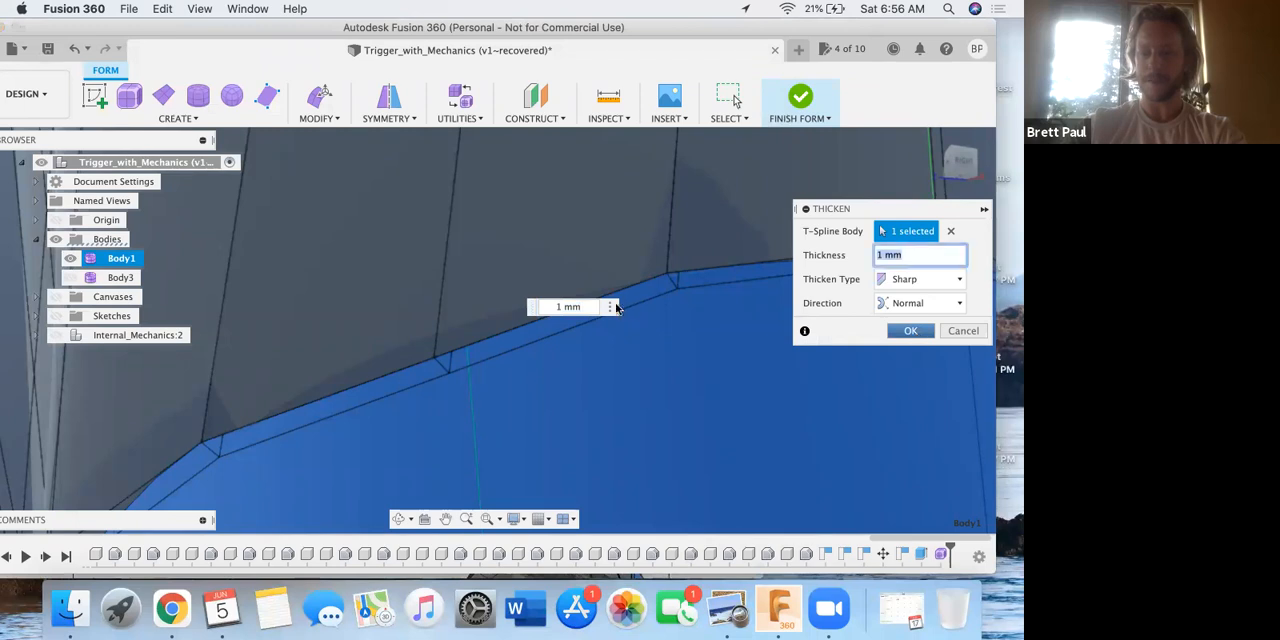
Apply the 1 mm thickening to the form and check the resulting wall along its open edge.
{"action": "key", "text": "Return"}
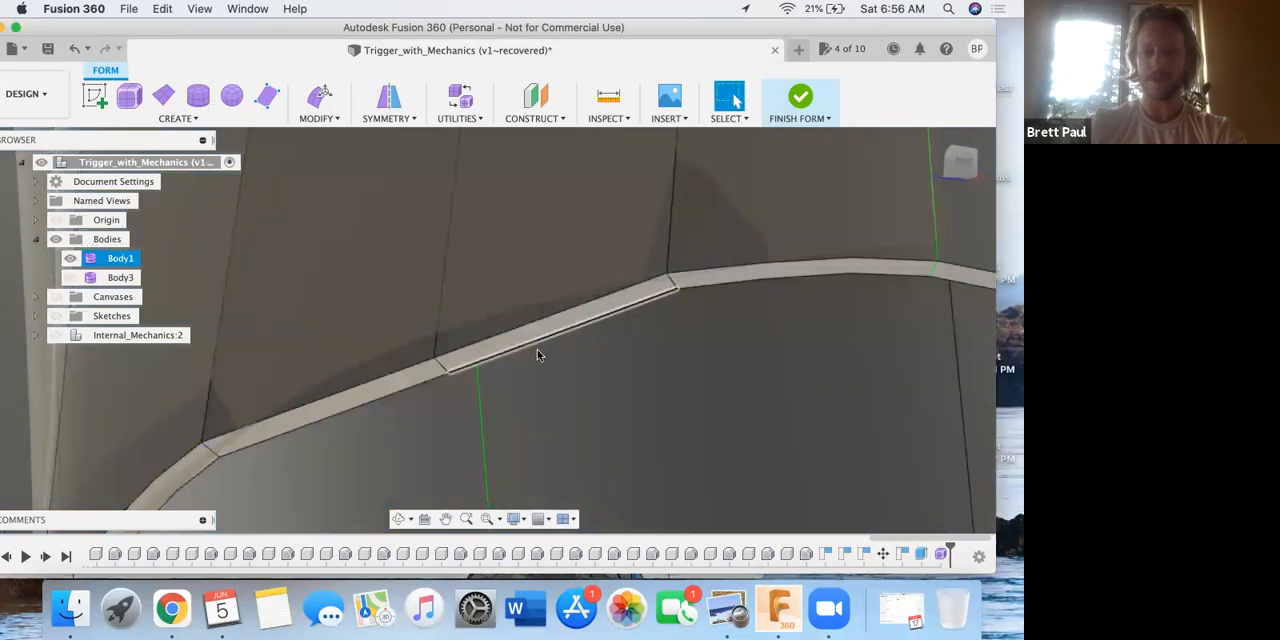
{"action": "scroll", "coordinate": [608, 328], "scroll_direction": "down", "scroll_amount": 10}
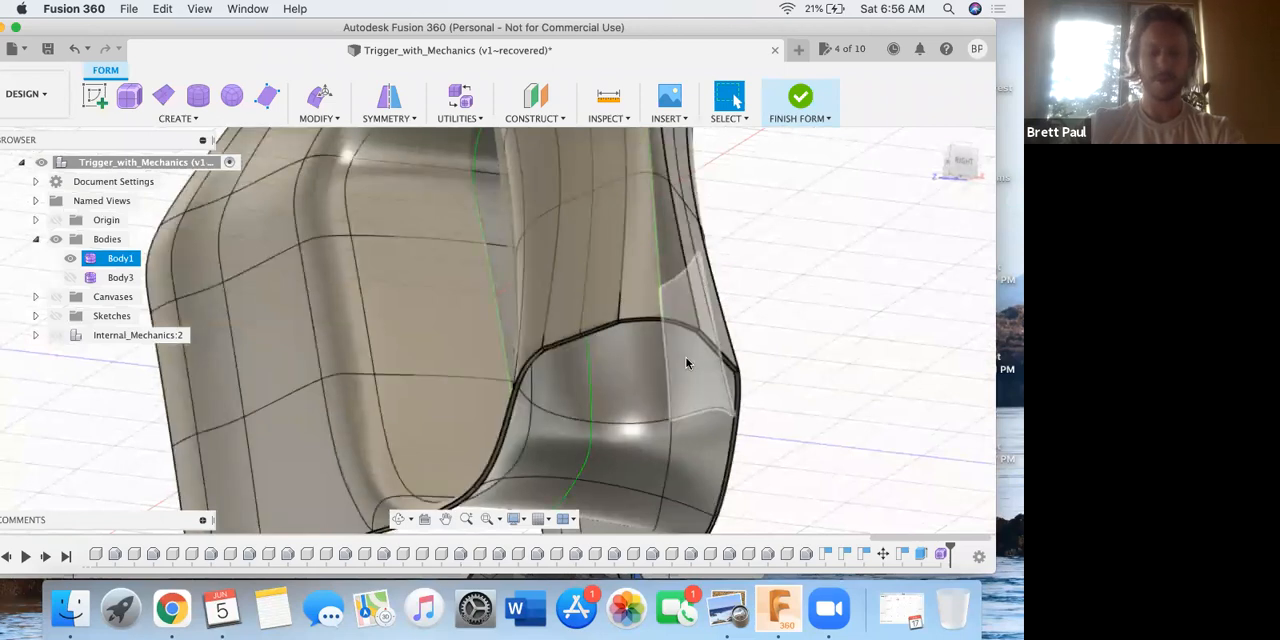
{"action": "scroll", "coordinate": [702, 357], "scroll_direction": "up", "scroll_amount": 5}
{"action": "scroll", "coordinate": [697, 357], "scroll_direction": "down", "scroll_amount": 10}
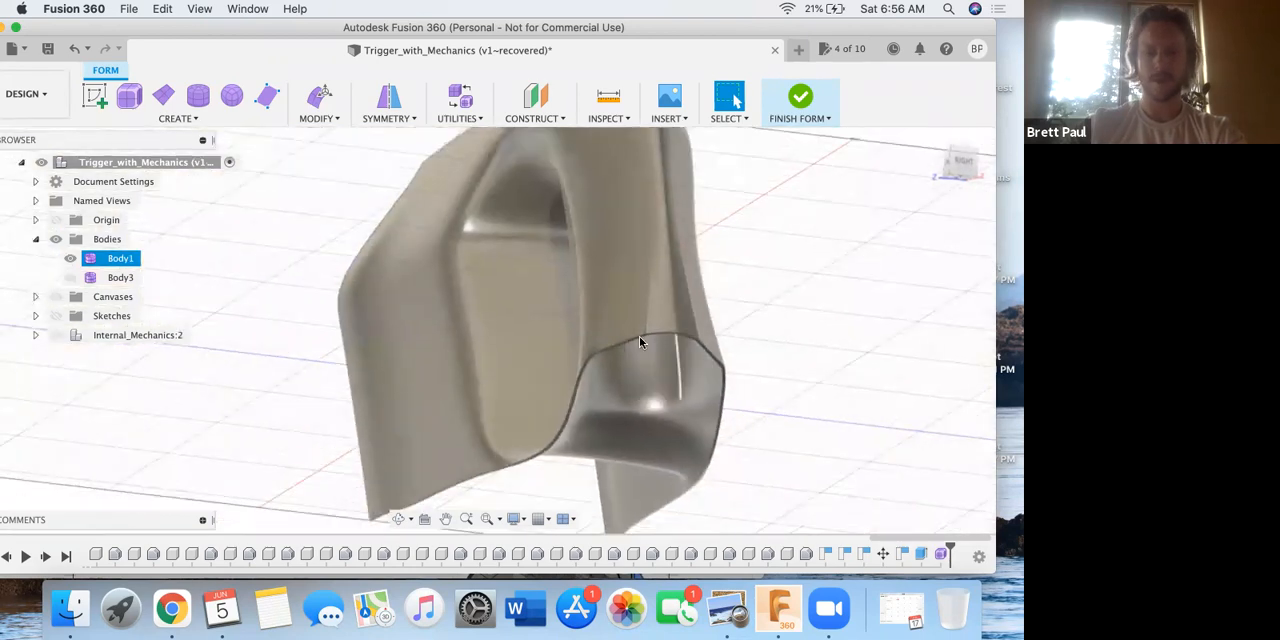
{"action": "middle_click_drag", "start_coordinate": [628, 349], "coordinate": [632, 366], "text": "shift"}
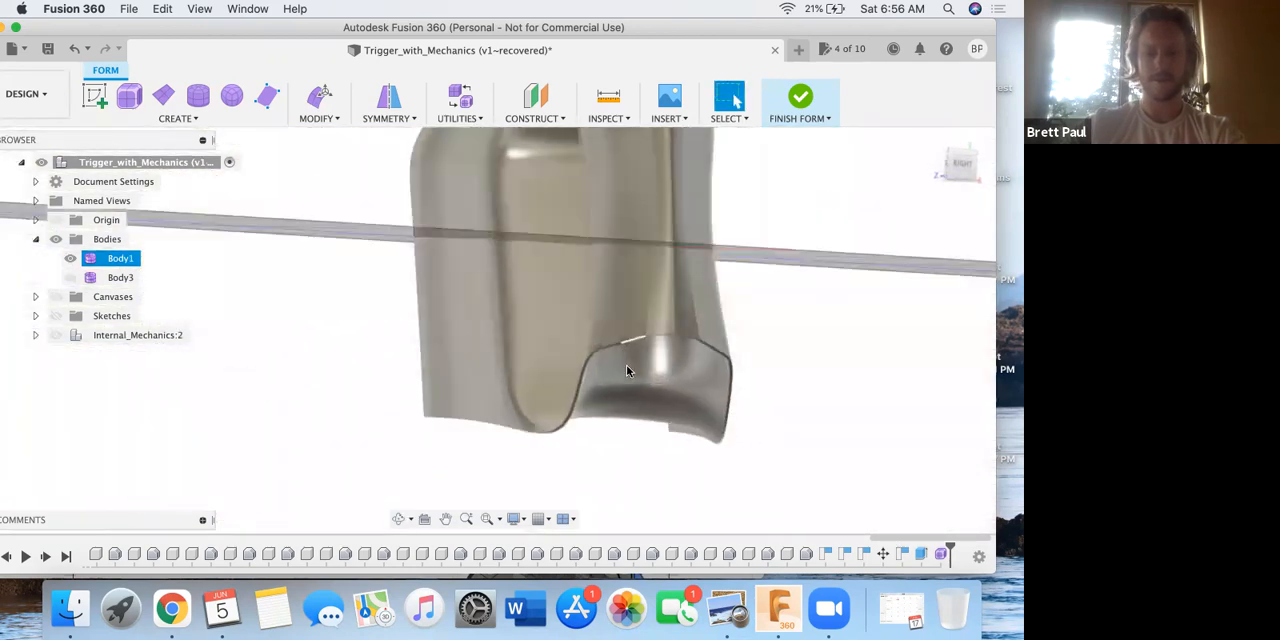
Read step 13 of the PDF in Preview, return to Fusion 360, and show the Internal_Mechanics component.
{"action": "key", "text": "ctrl+Up"}
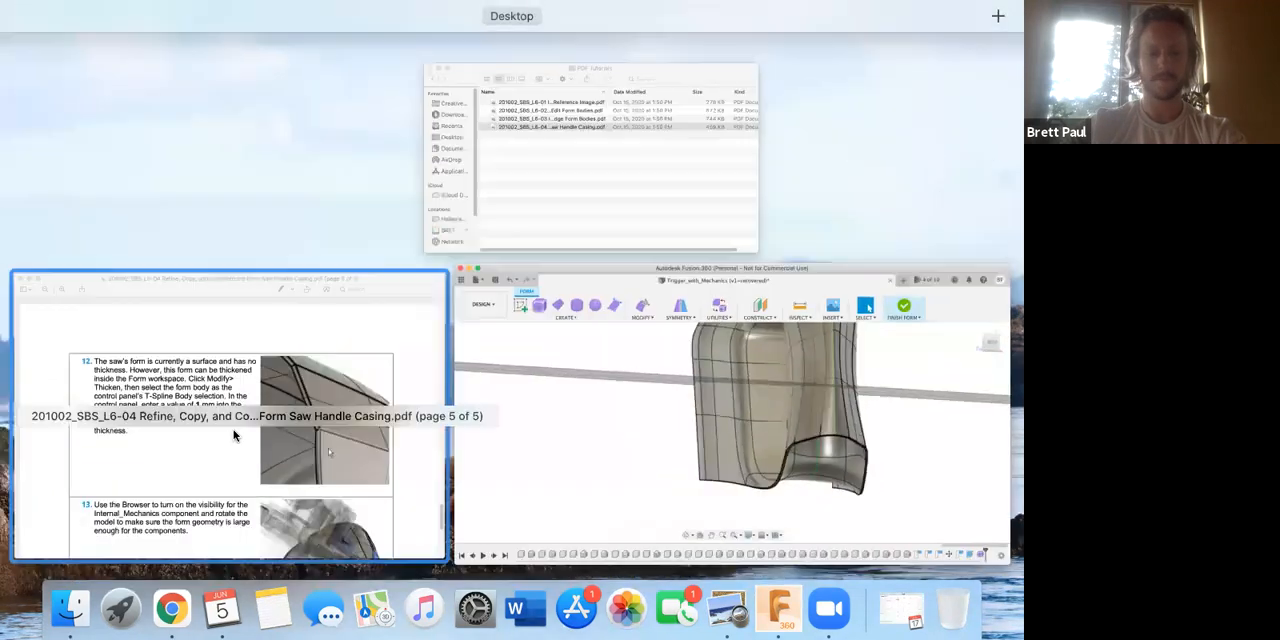
{"action": "left_click", "coordinate": [290, 405]}
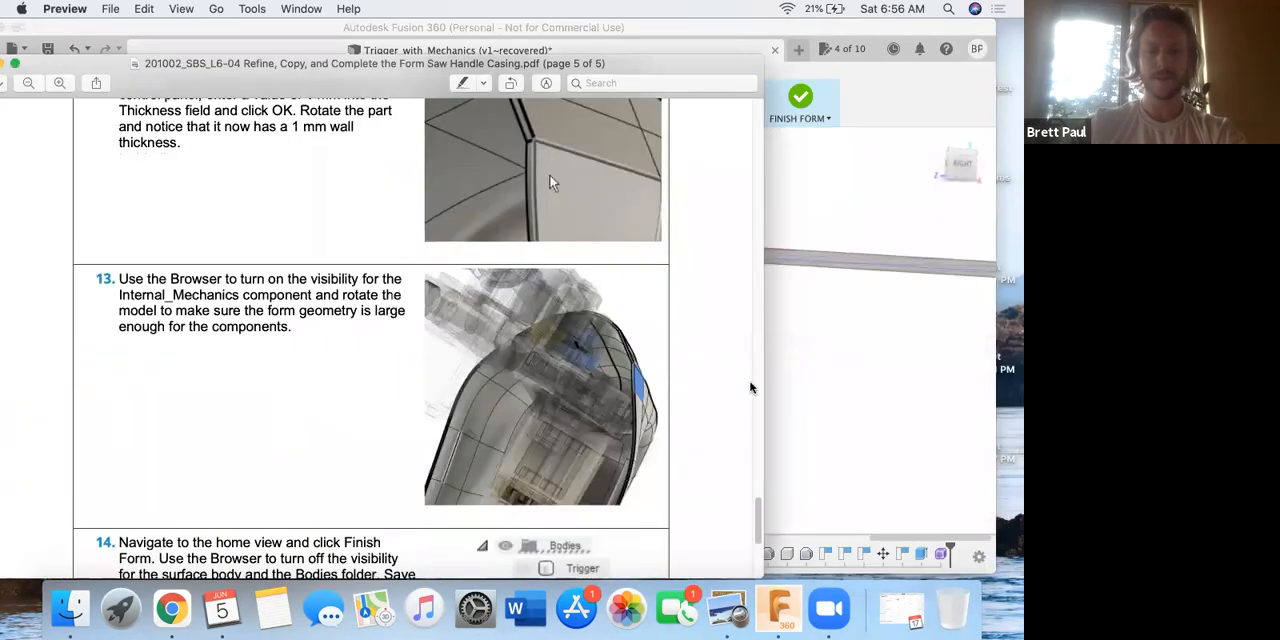
{"action": "left_click", "coordinate": [879, 387]}
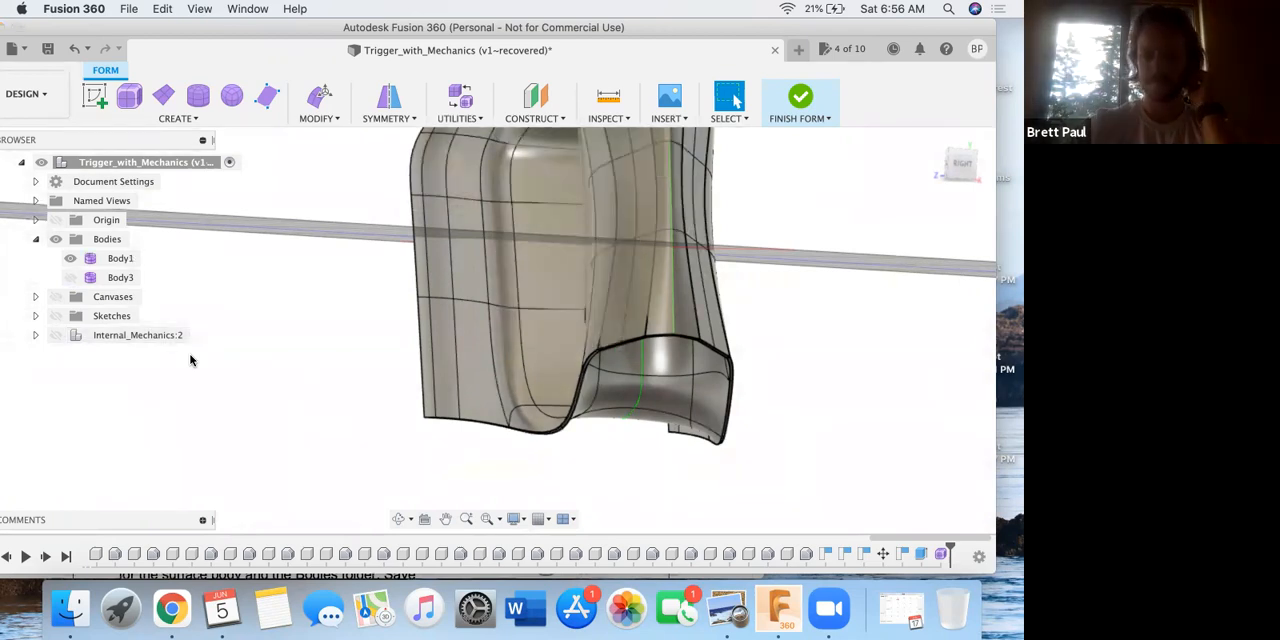
{"action": "left_click", "coordinate": [57, 336]}
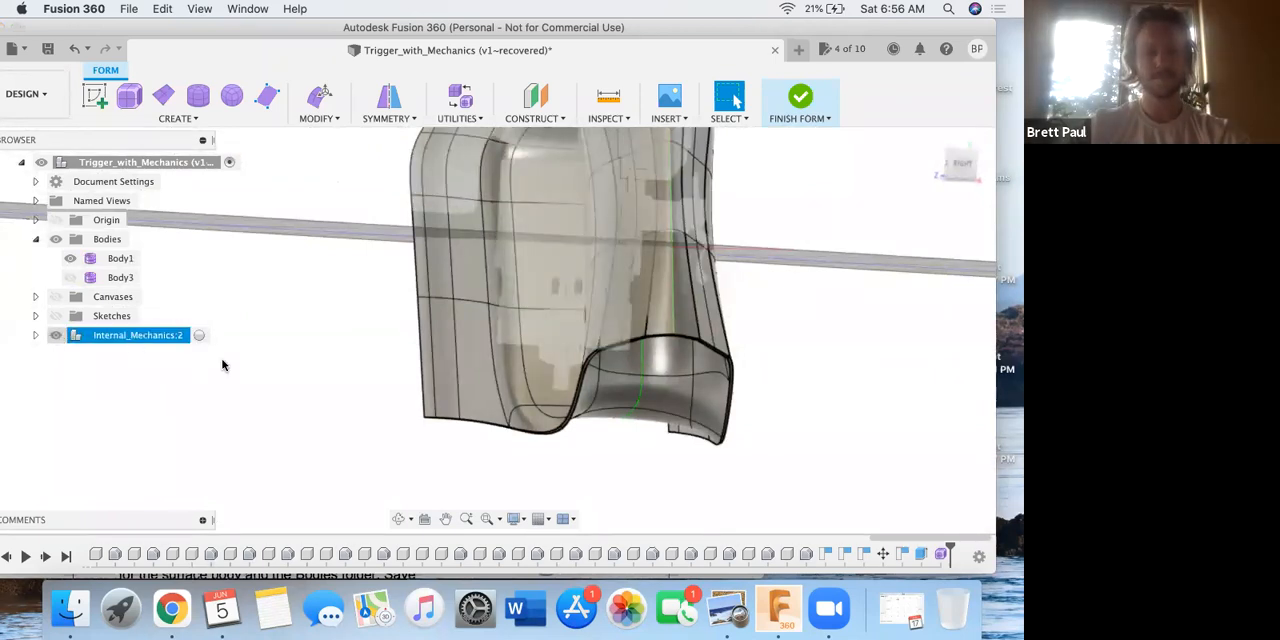
Examine from several sides how the internal mechanics fit inside the thickened handle form.
{"action": "scroll", "coordinate": [502, 260], "scroll_direction": "up", "scroll_amount": 2}
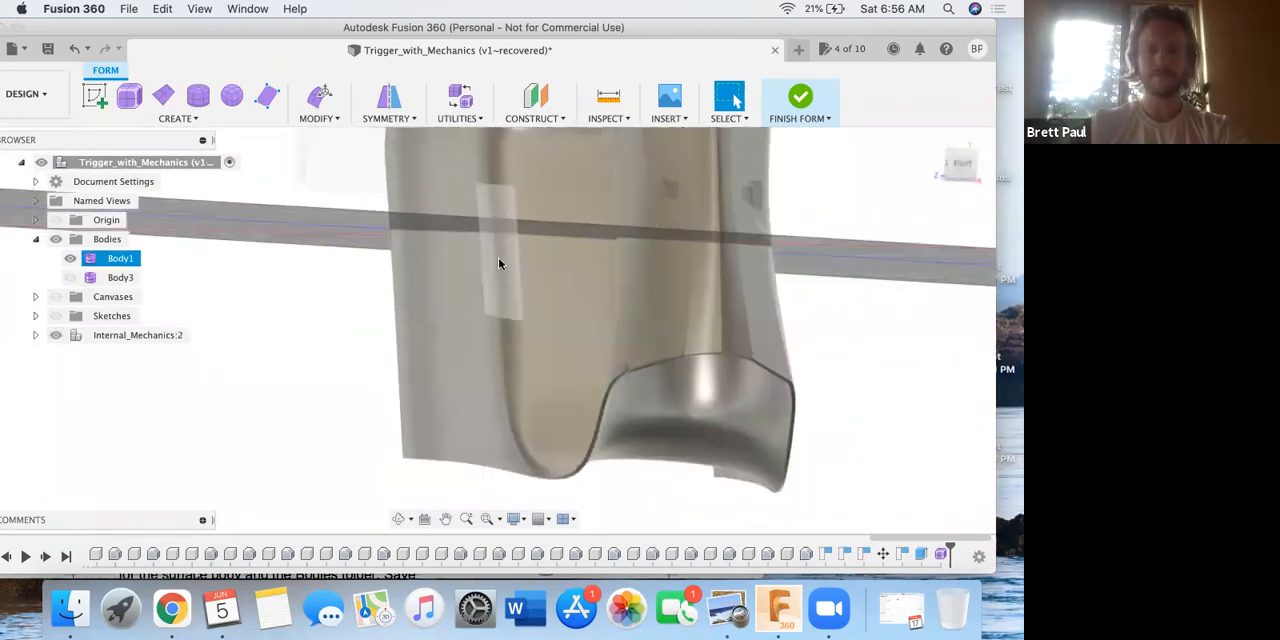
{"action": "scroll", "coordinate": [499, 259], "scroll_direction": "down", "scroll_amount": 4}
{"action": "middle_click_drag", "start_coordinate": [702, 250], "coordinate": [715, 318]}
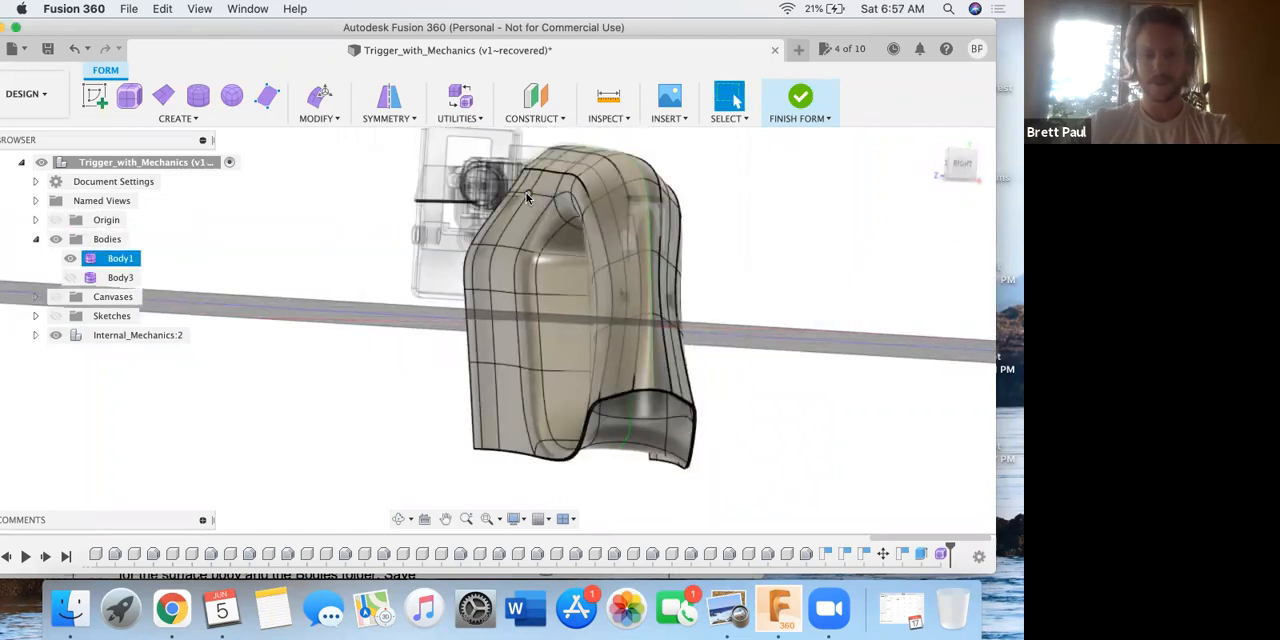
{"action": "middle_click_drag", "start_coordinate": [549, 192], "coordinate": [765, 241], "text": "shift"}
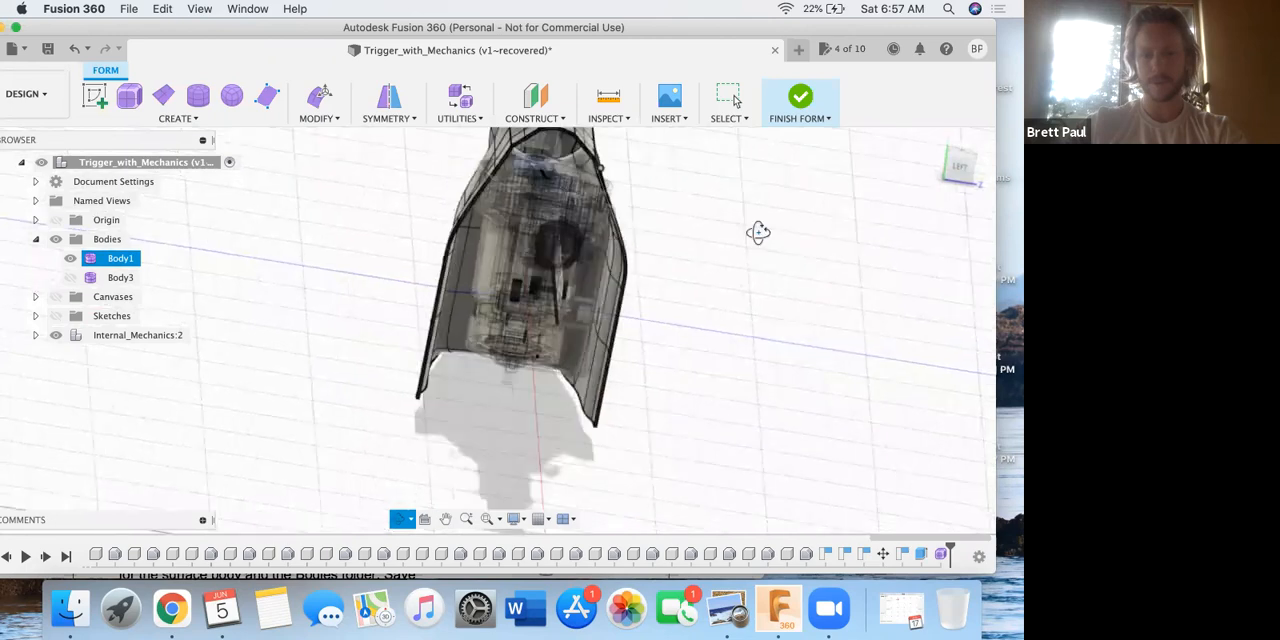
{"action": "middle_click_drag", "start_coordinate": [608, 190], "coordinate": [600, 190]}
{"action": "scroll", "coordinate": [599, 190], "scroll_direction": "down", "scroll_amount": 3}
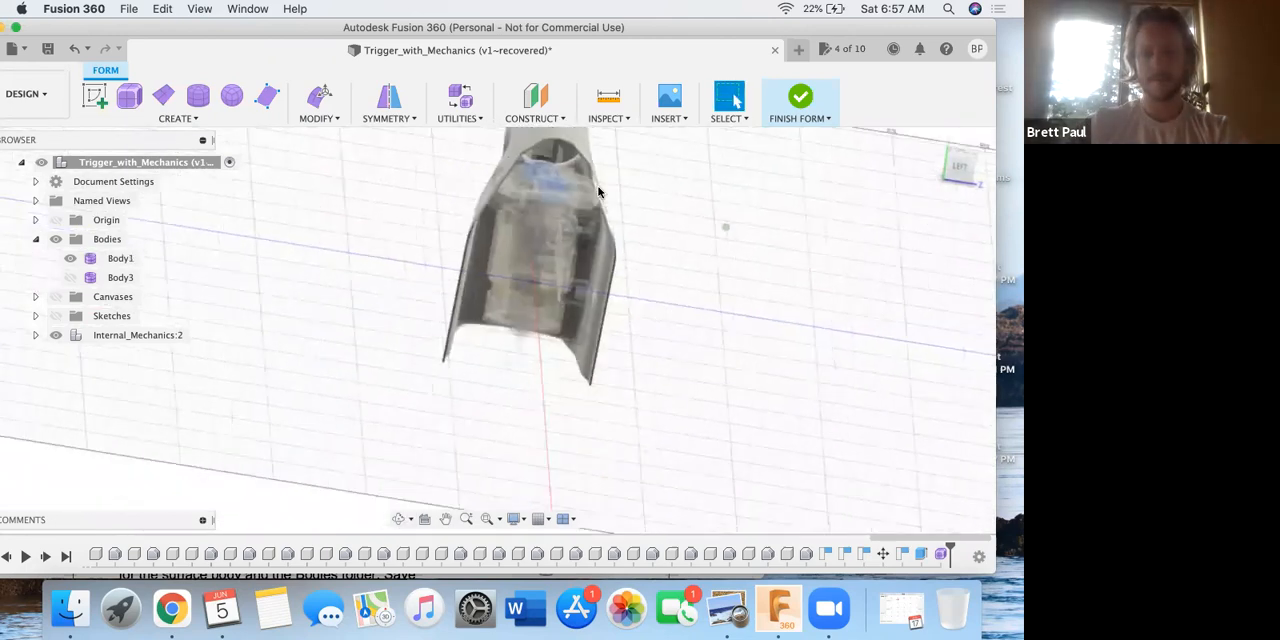
{"action": "scroll", "coordinate": [598, 189], "scroll_direction": "up", "scroll_amount": 2}
{"action": "scroll", "coordinate": [596, 189], "scroll_direction": "up", "scroll_amount": 5}
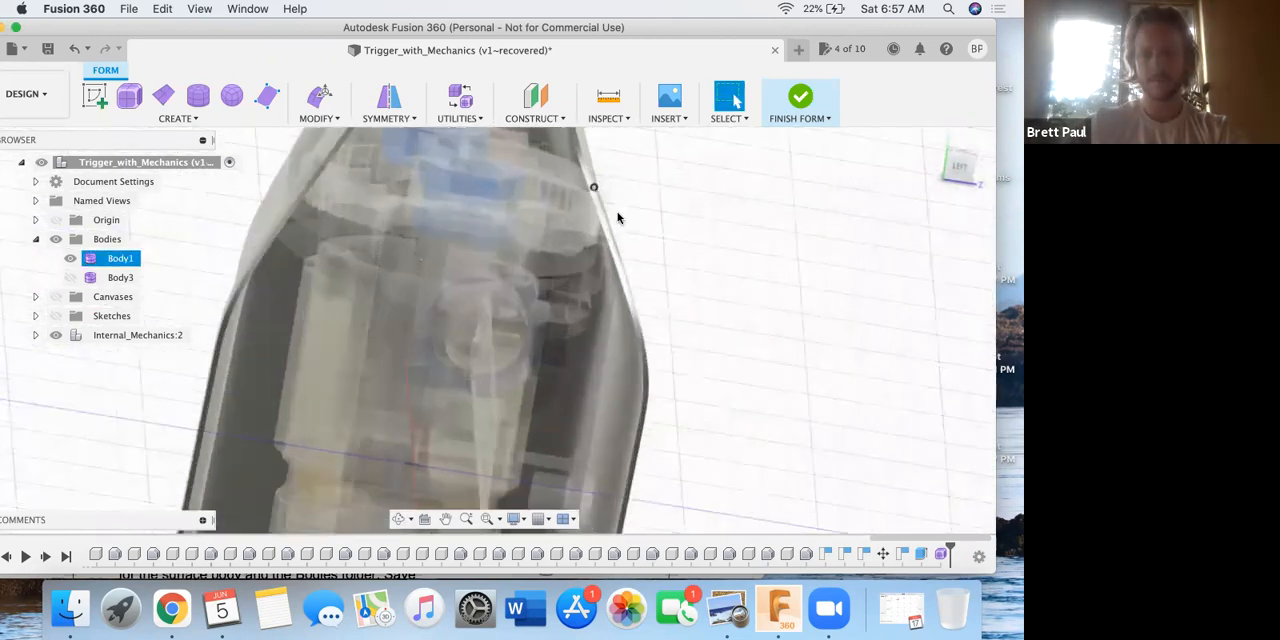
Set the Left view and inspect up close where the internal mechanics meet the form's sloped wall.
{"action": "left_click_drag", "start_coordinate": [971, 160], "coordinate": [960, 174]}
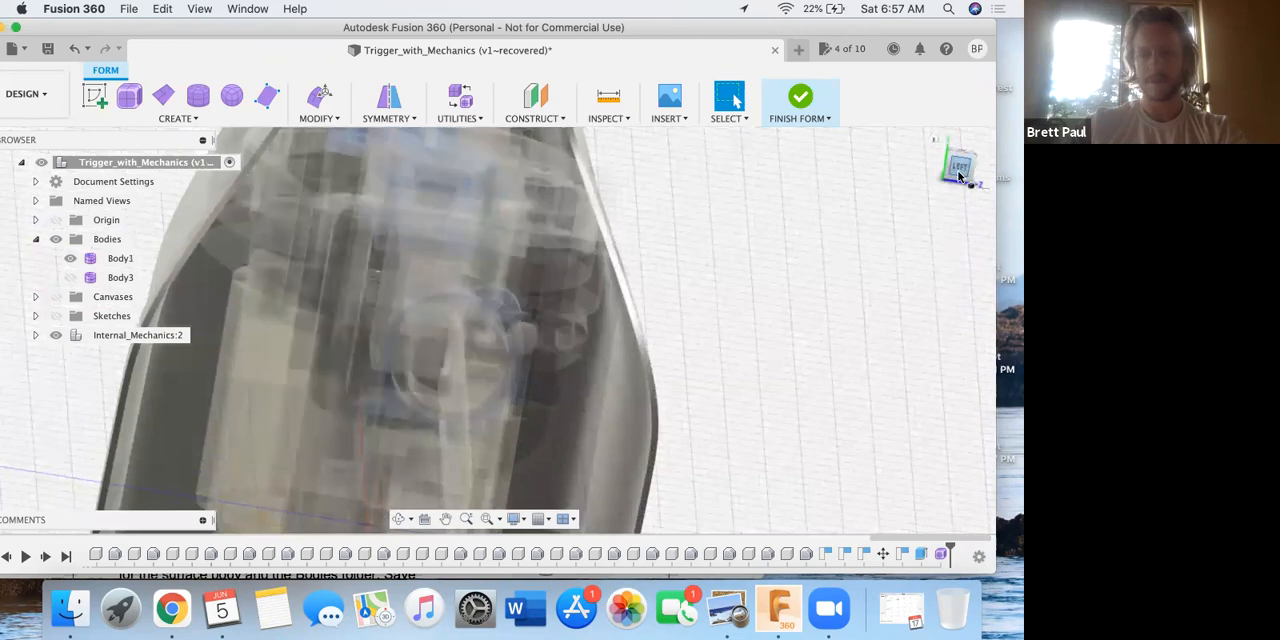
{"action": "left_click", "coordinate": [960, 166]}
{"action": "scroll", "coordinate": [561, 189], "scroll_direction": "up", "scroll_amount": 5}
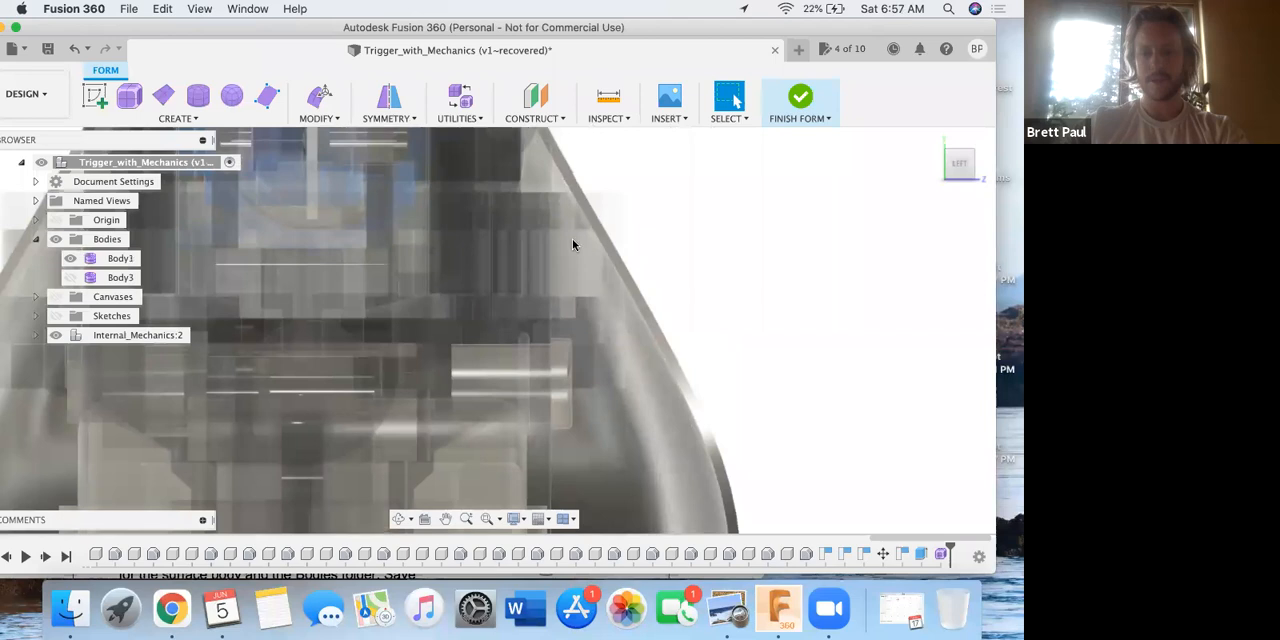
{"action": "scroll", "coordinate": [572, 244], "scroll_direction": "up", "scroll_amount": 3}
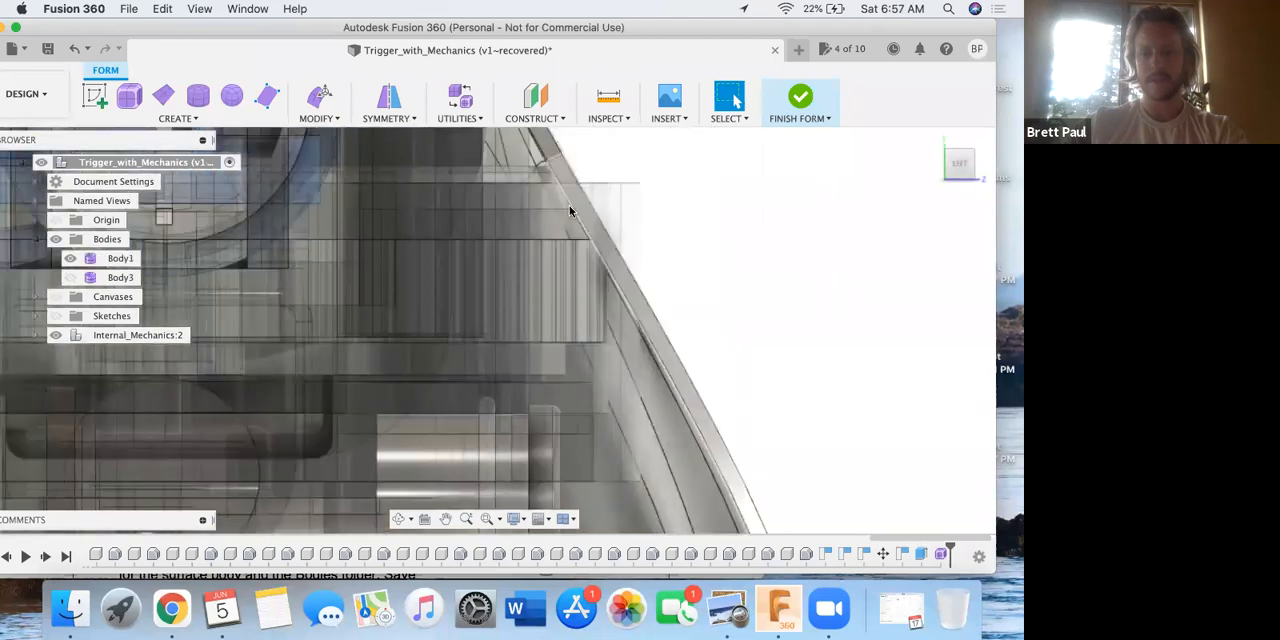
{"action": "left_click", "coordinate": [570, 210]}
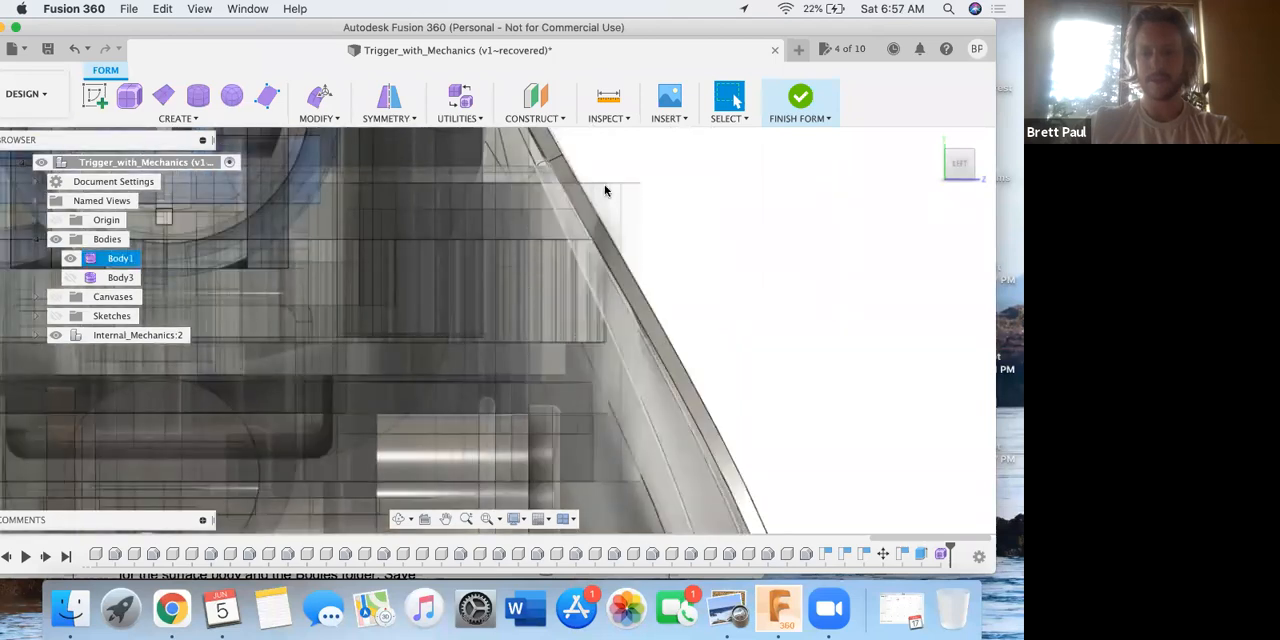
{"action": "left_click", "coordinate": [634, 220]}
{"action": "left_click", "coordinate": [627, 370]}
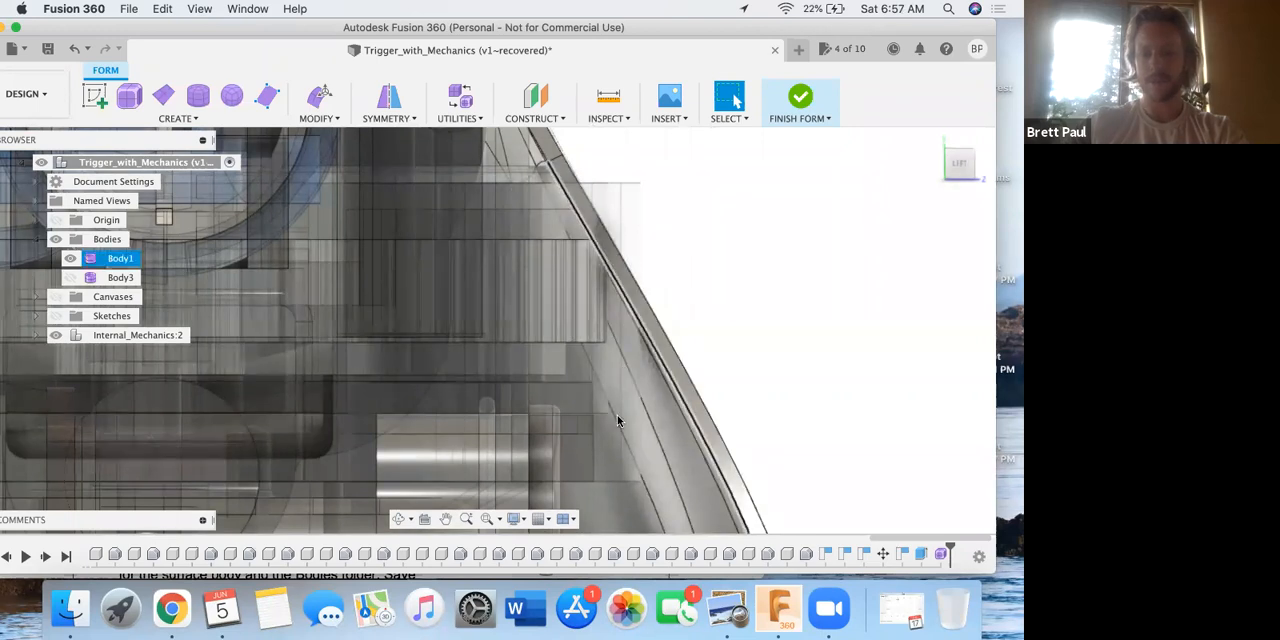
Examine up close and at an angle where the internal mechanics meet the handle form's sloped wall.
{"action": "left_click", "coordinate": [633, 192]}
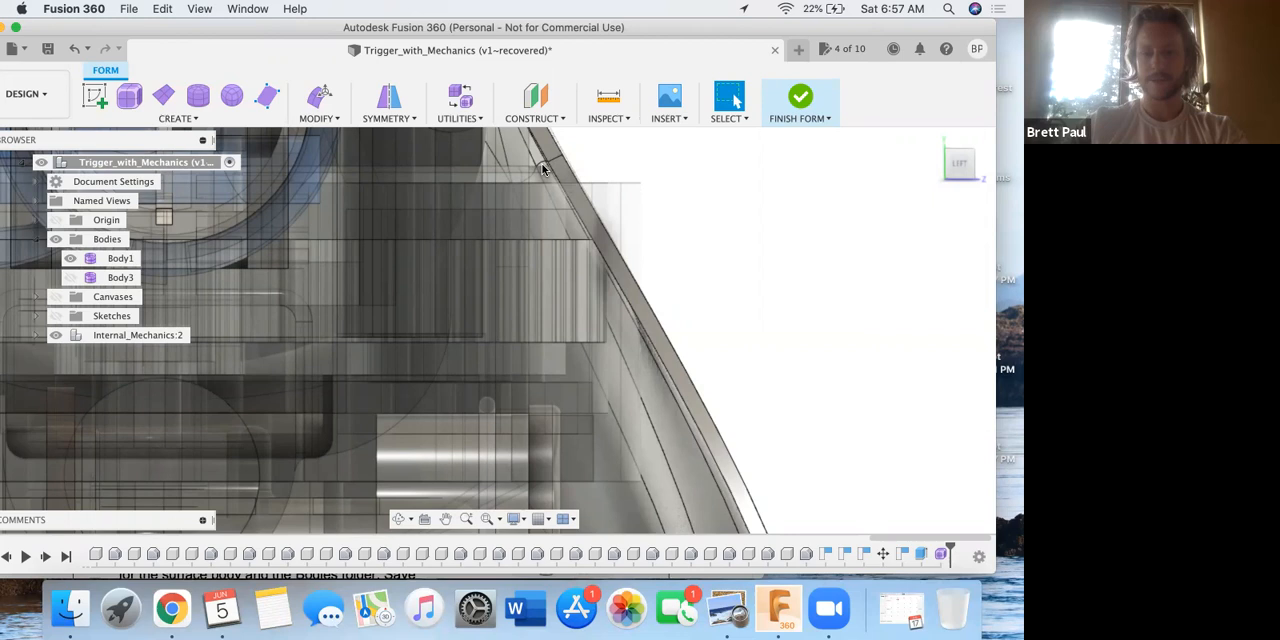
{"action": "left_click", "coordinate": [582, 193]}
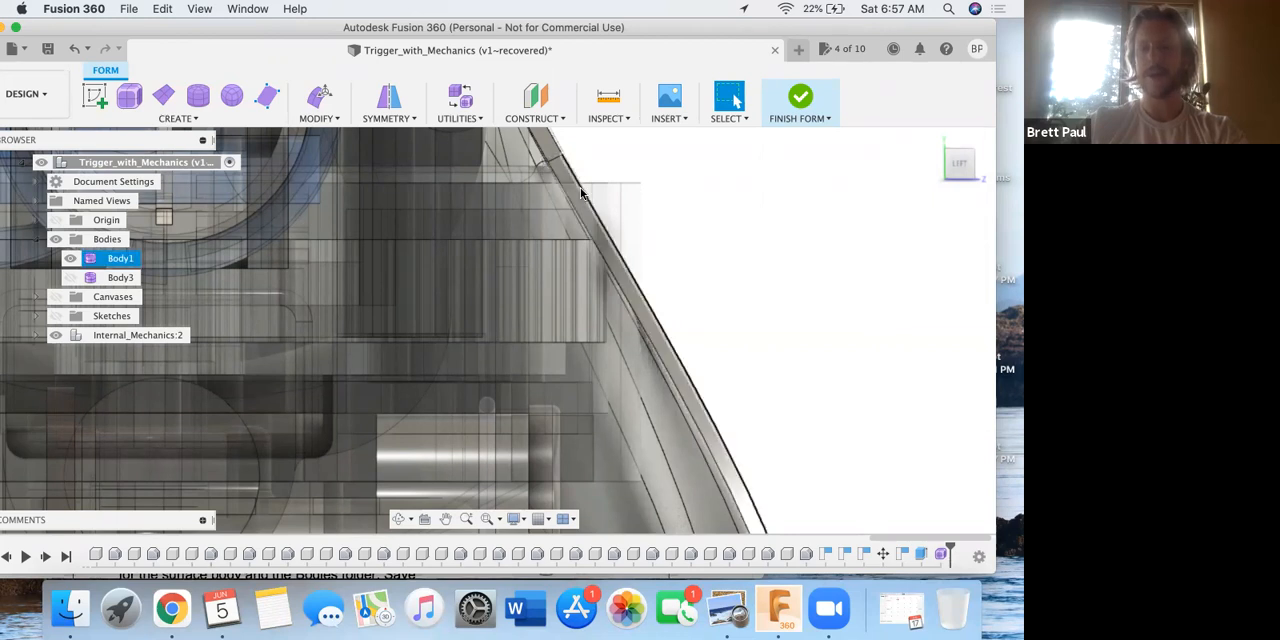
{"action": "left_click", "coordinate": [842, 449]}
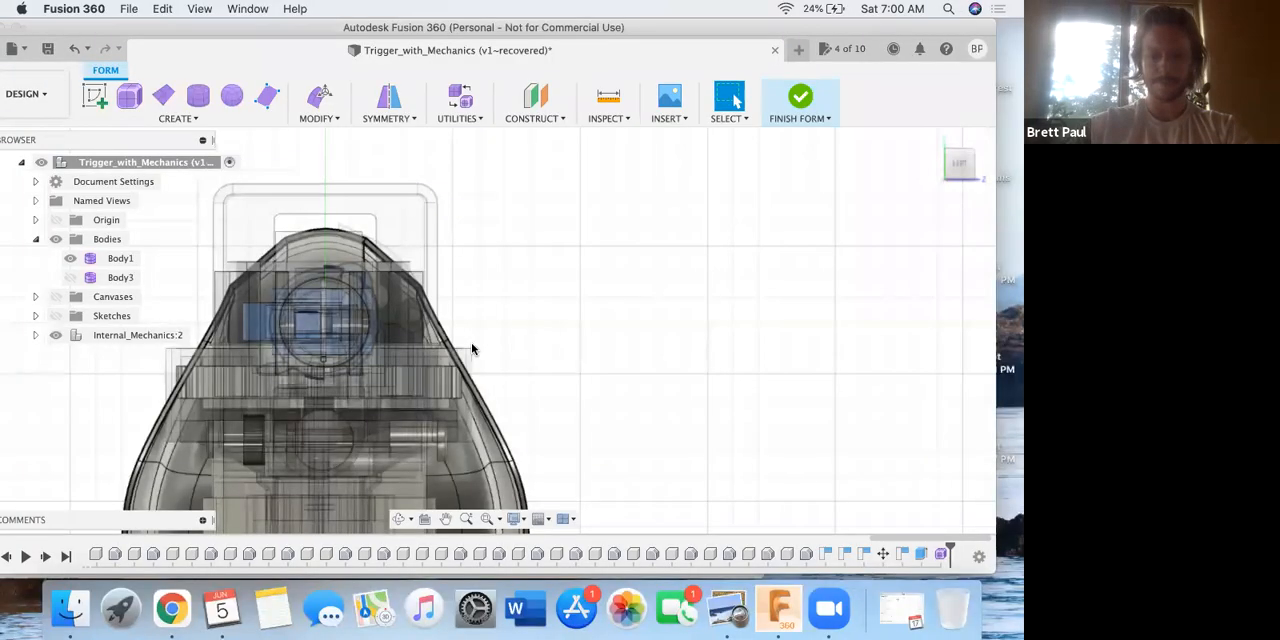
{"action": "left_click", "coordinate": [474, 350]}
{"action": "middle_click_drag", "start_coordinate": [508, 347], "coordinate": [485, 240]}
{"action": "scroll", "coordinate": [442, 240], "scroll_direction": "up", "scroll_amount": 3}
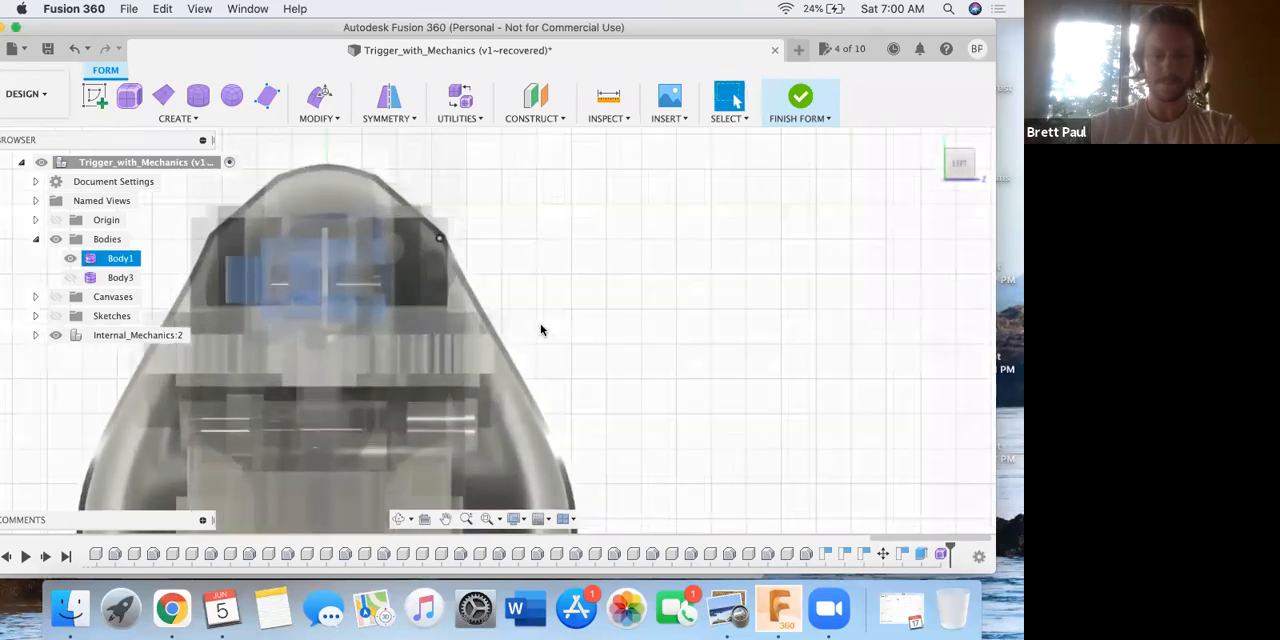
{"action": "scroll", "coordinate": [541, 330], "scroll_direction": "up", "scroll_amount": 2}
{"action": "left_click", "coordinate": [583, 367]}
{"action": "scroll", "coordinate": [538, 366], "scroll_direction": "up", "scroll_amount": 2}
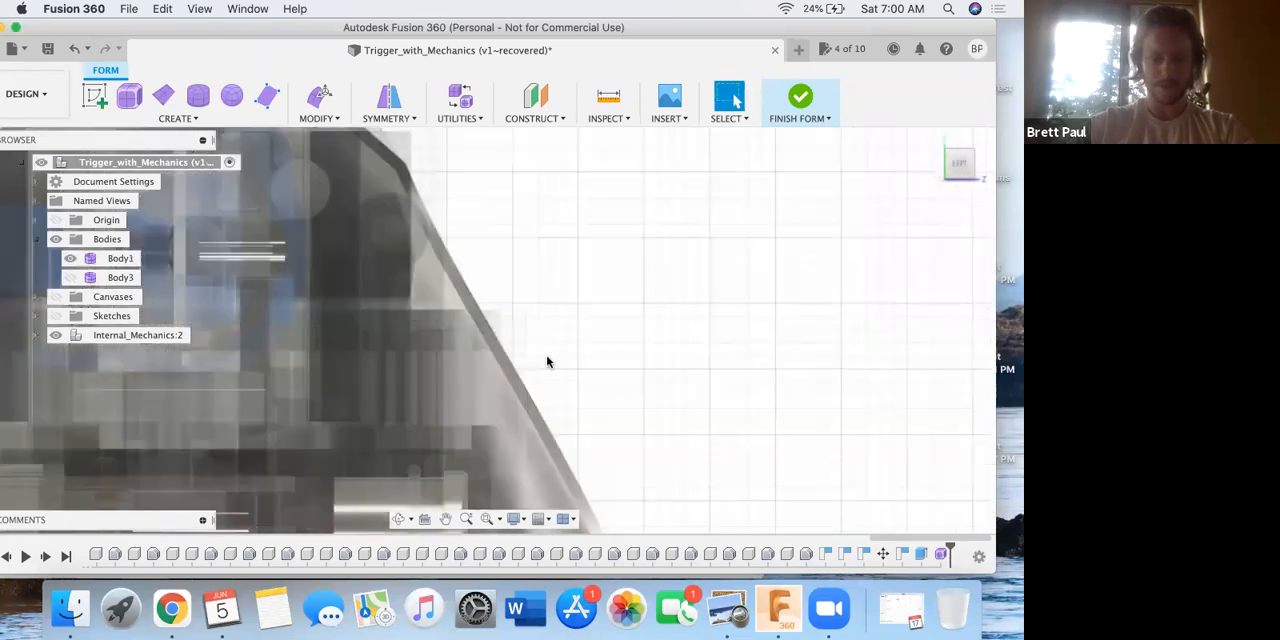
{"action": "middle_click_drag", "start_coordinate": [529, 359], "coordinate": [564, 386], "text": "shift"}
{"action": "left_click", "coordinate": [541, 339]}
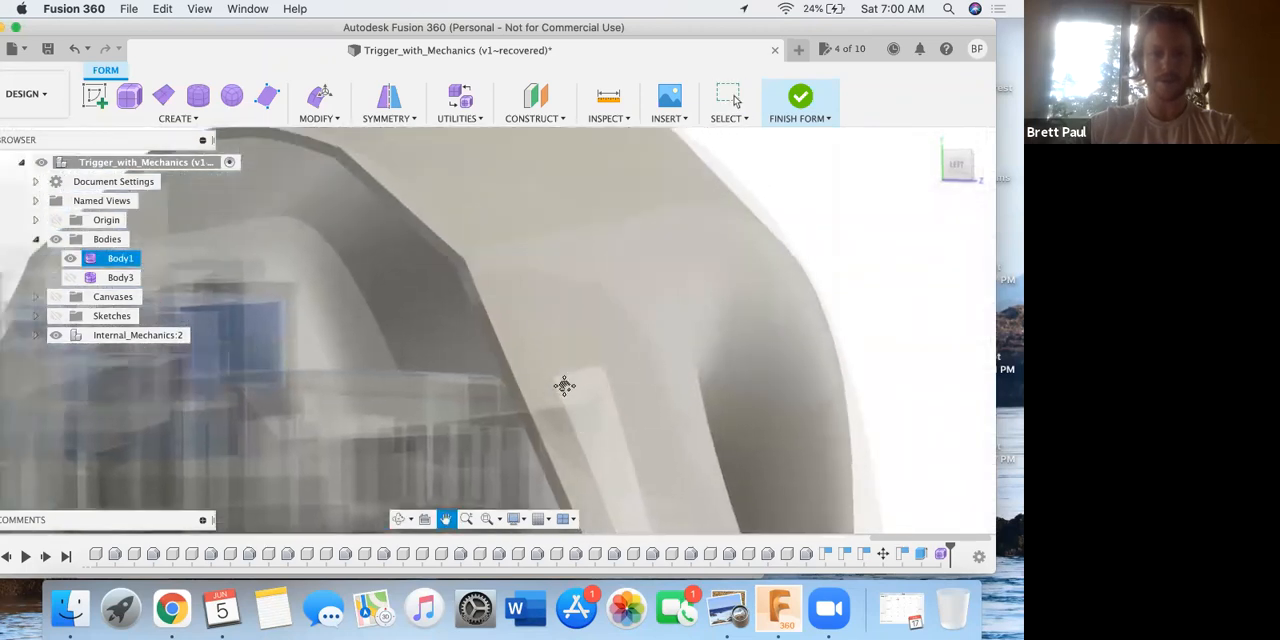
{"action": "middle_click_drag", "start_coordinate": [542, 327], "coordinate": [542, 326]}
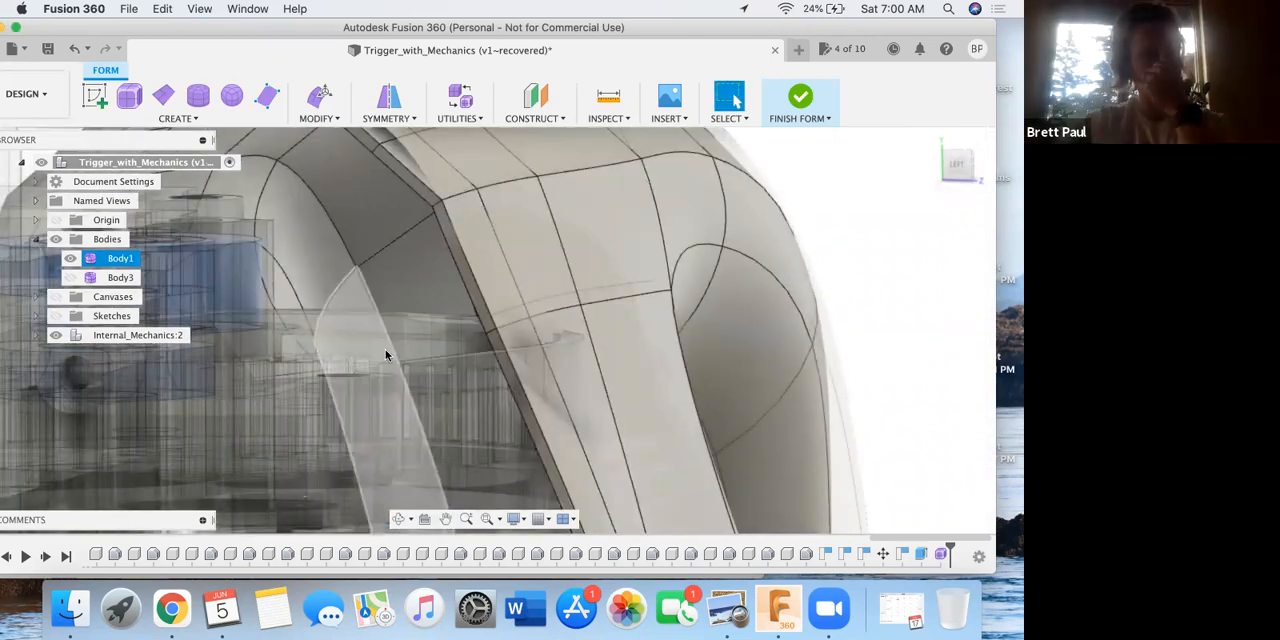
Hide the Internal_Mechanics component and start Edit Form on the handle body.
{"action": "left_click", "coordinate": [56, 342]}
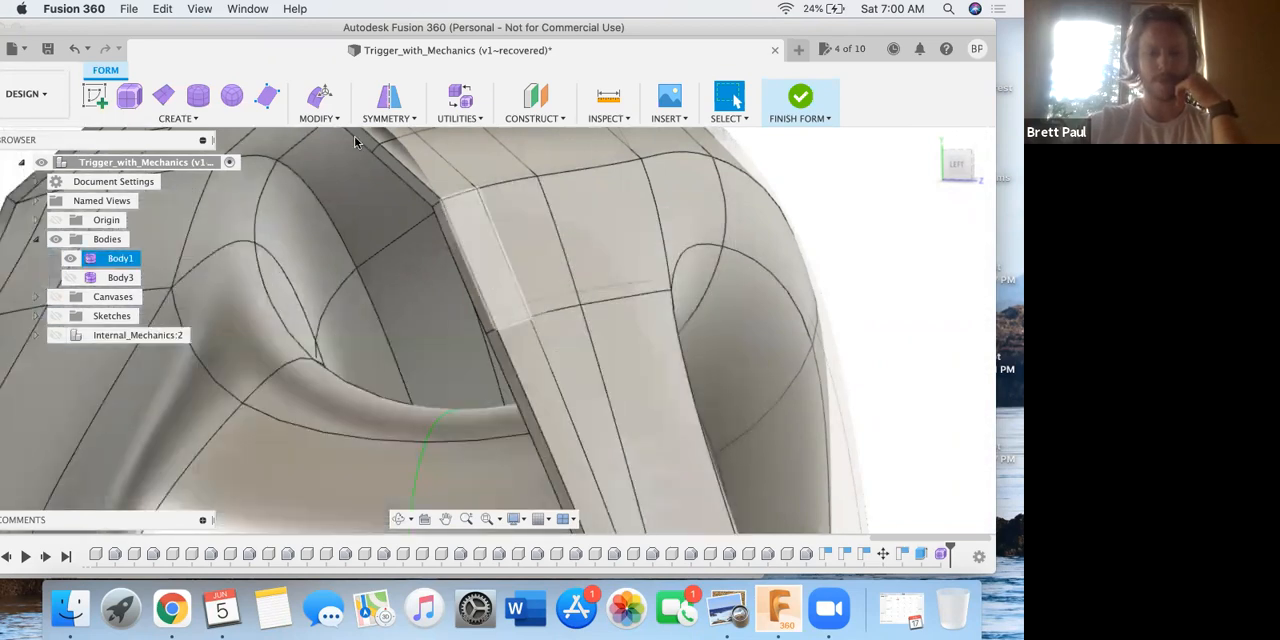
{"action": "left_click", "coordinate": [318, 112]}
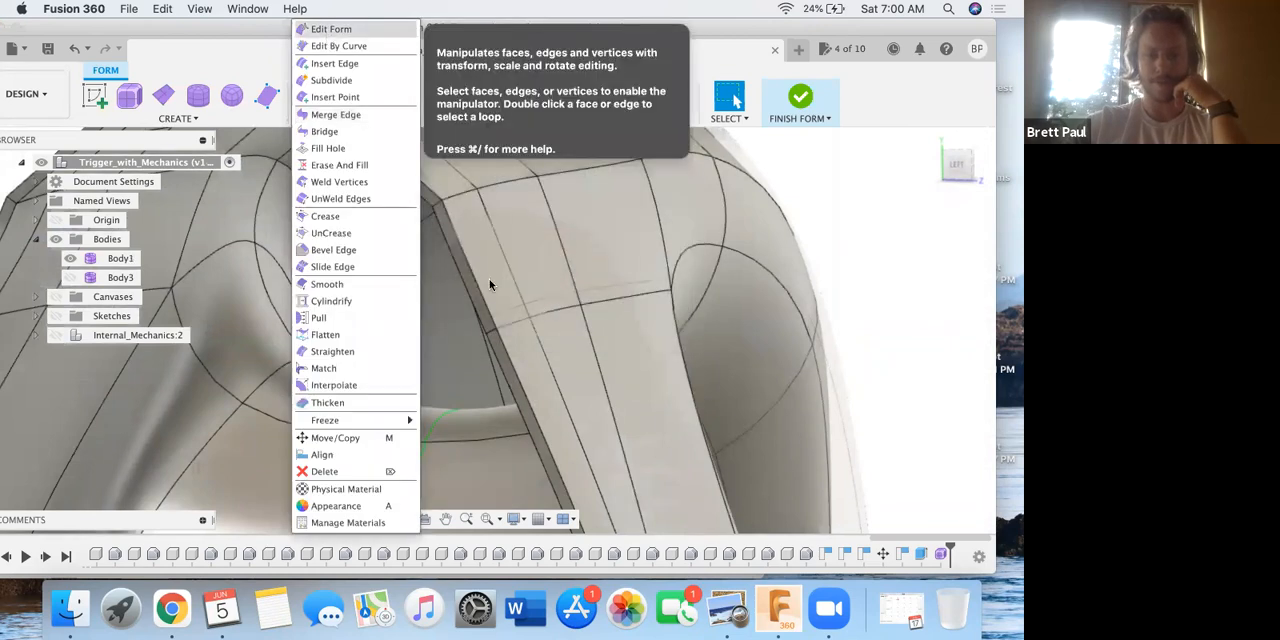
{"action": "left_click", "coordinate": [331, 30]}
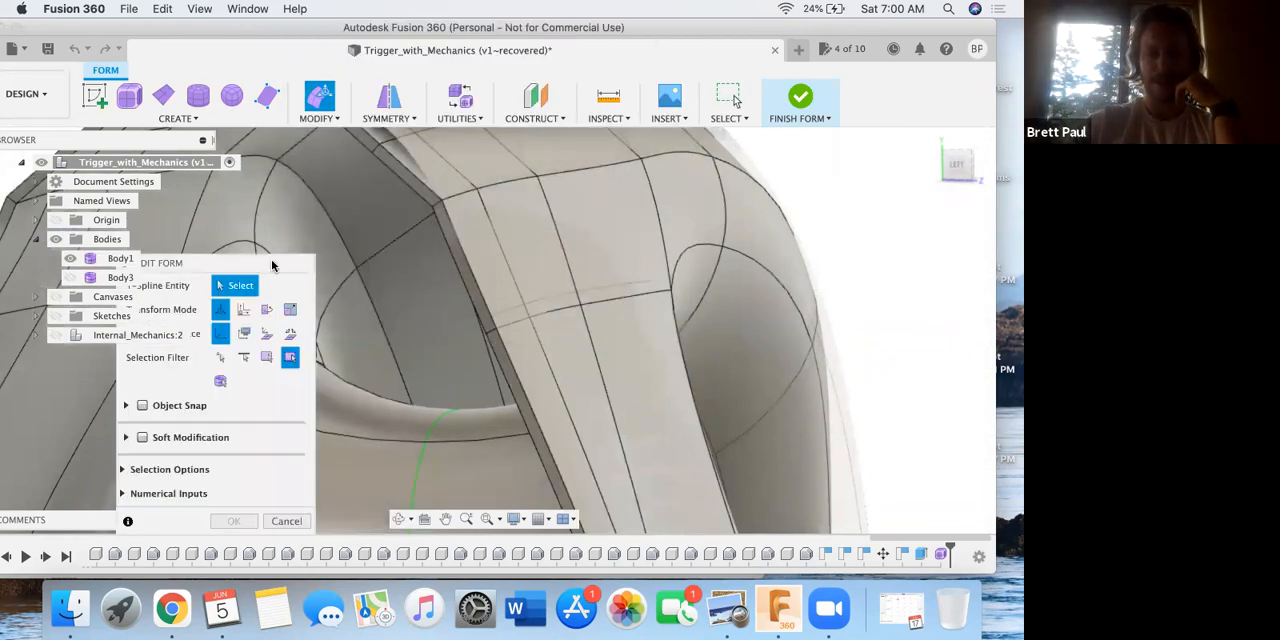
{"action": "left_click_drag", "start_coordinate": [241, 263], "coordinate": [208, 261]}
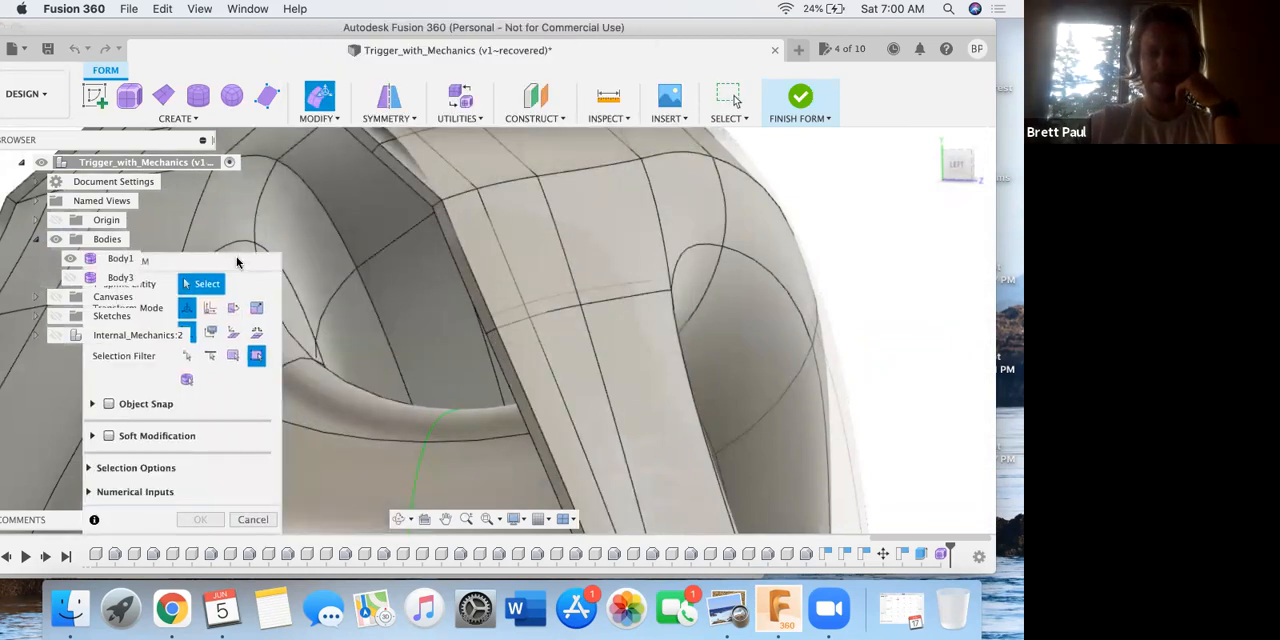
Try moving a single outer face beside the open edge 5 mm outward, and undo the move.
{"action": "left_click", "coordinate": [518, 353]}
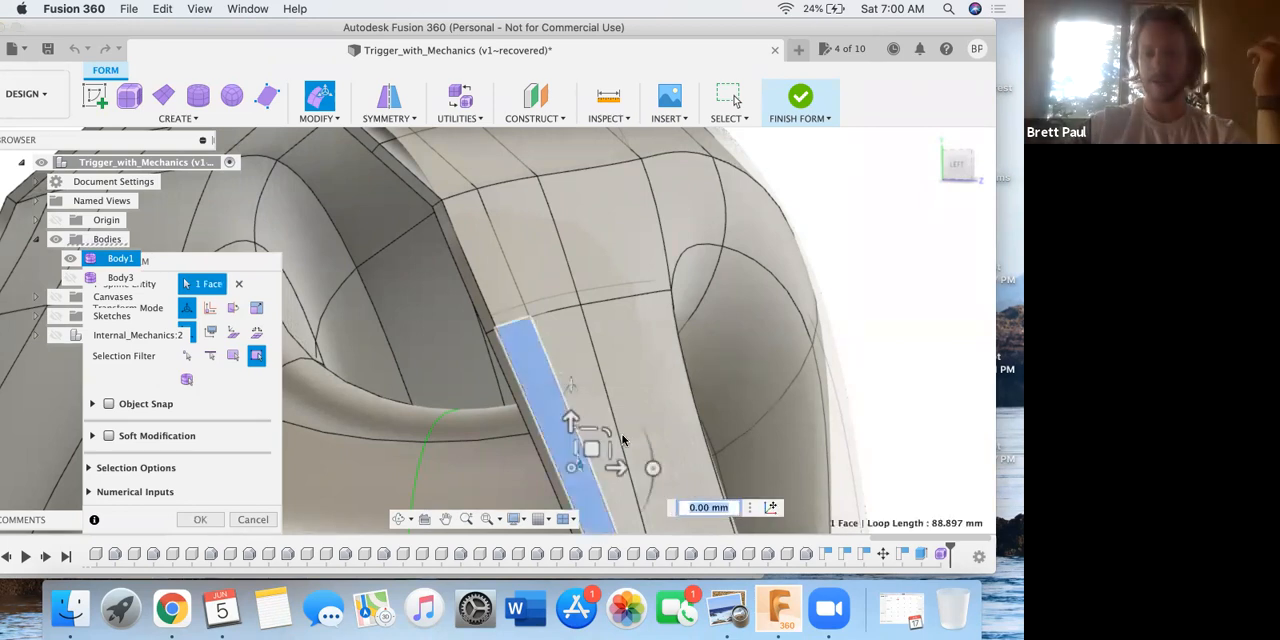
{"action": "left_click_drag", "start_coordinate": [637, 465], "coordinate": [694, 466]}
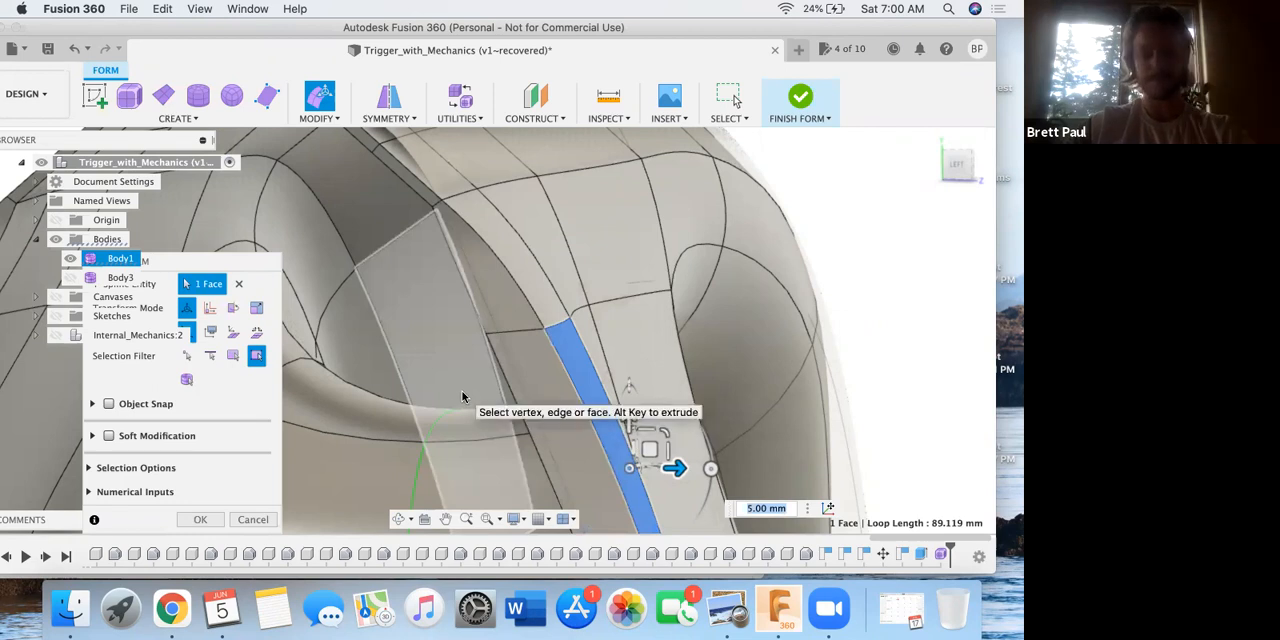
{"action": "left_click", "coordinate": [72, 49]}
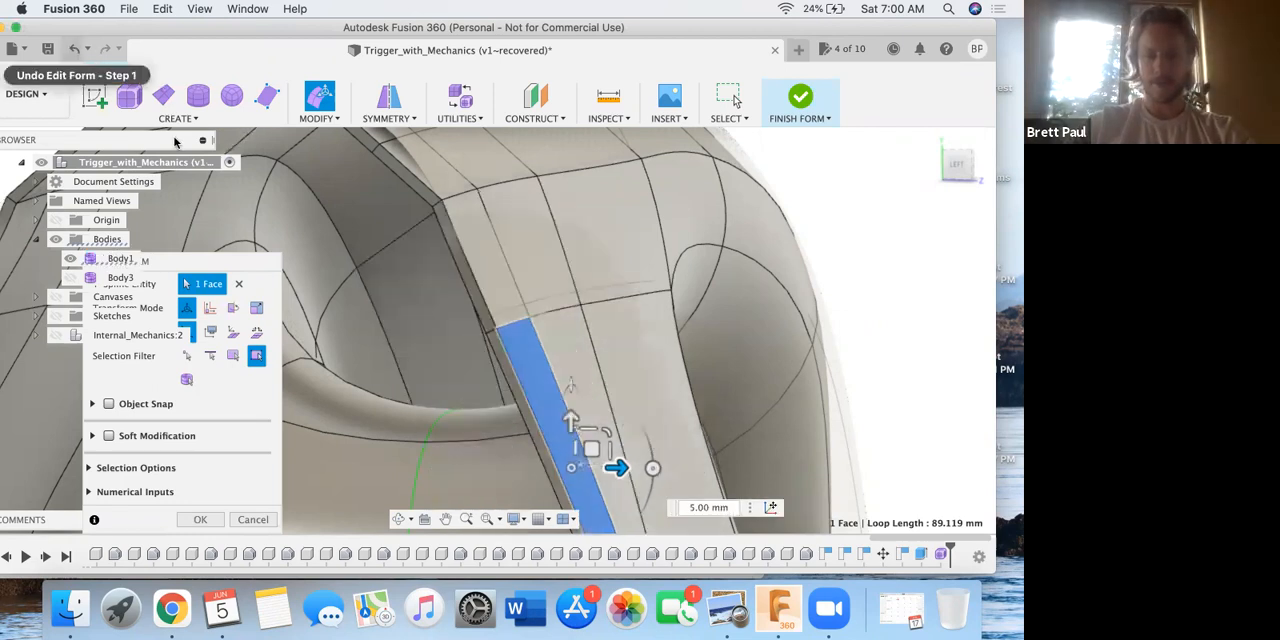
Extend the selection to four adjacent outer faces along the sloped wall's open edge and show the Internal_Mechanics component.
{"action": "left_click", "coordinate": [574, 360], "text": "shift"}
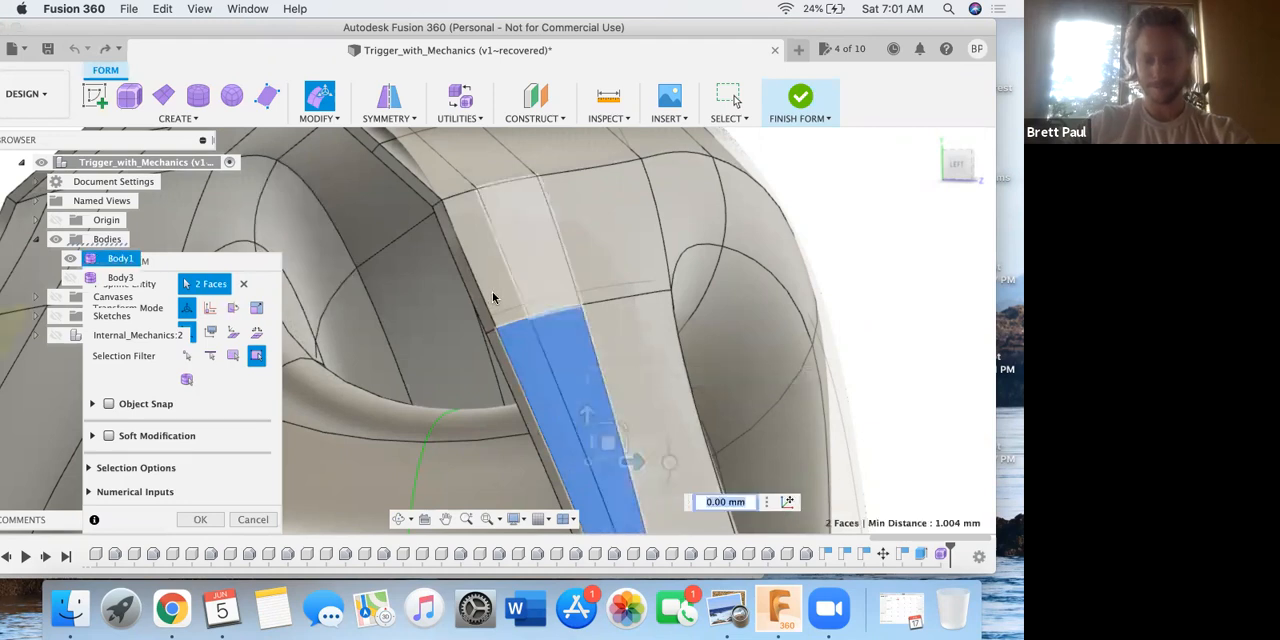
{"action": "left_click", "coordinate": [521, 271], "text": "shift"}
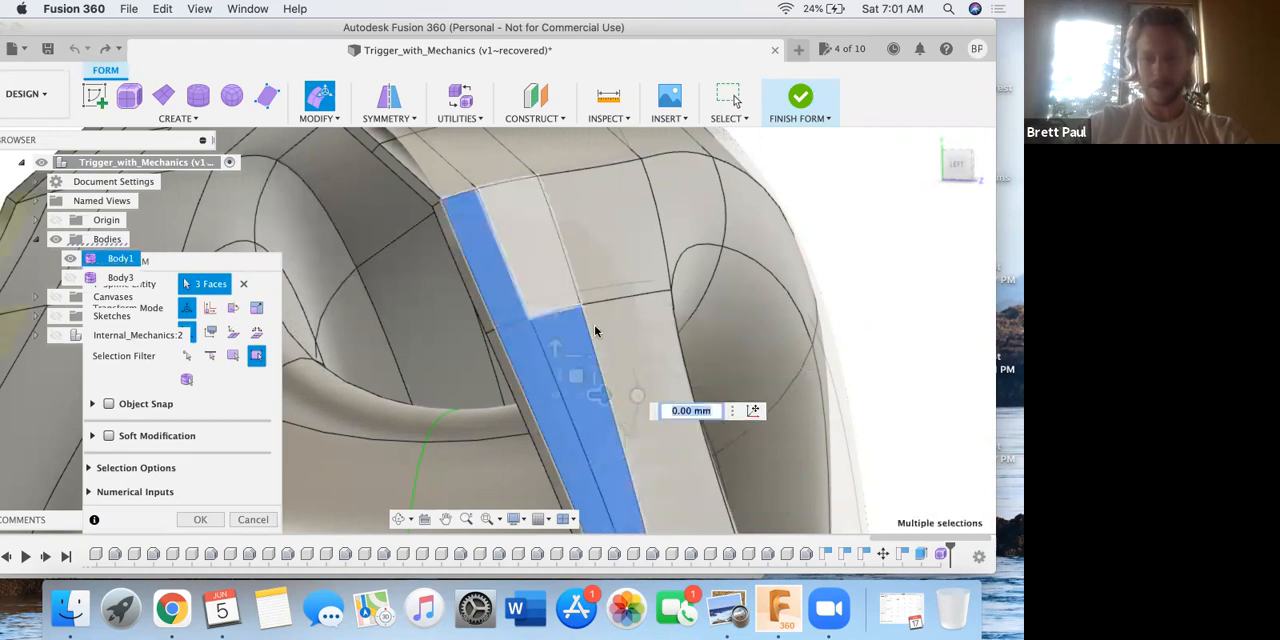
{"action": "scroll", "coordinate": [650, 302], "scroll_direction": "down", "scroll_amount": 1}
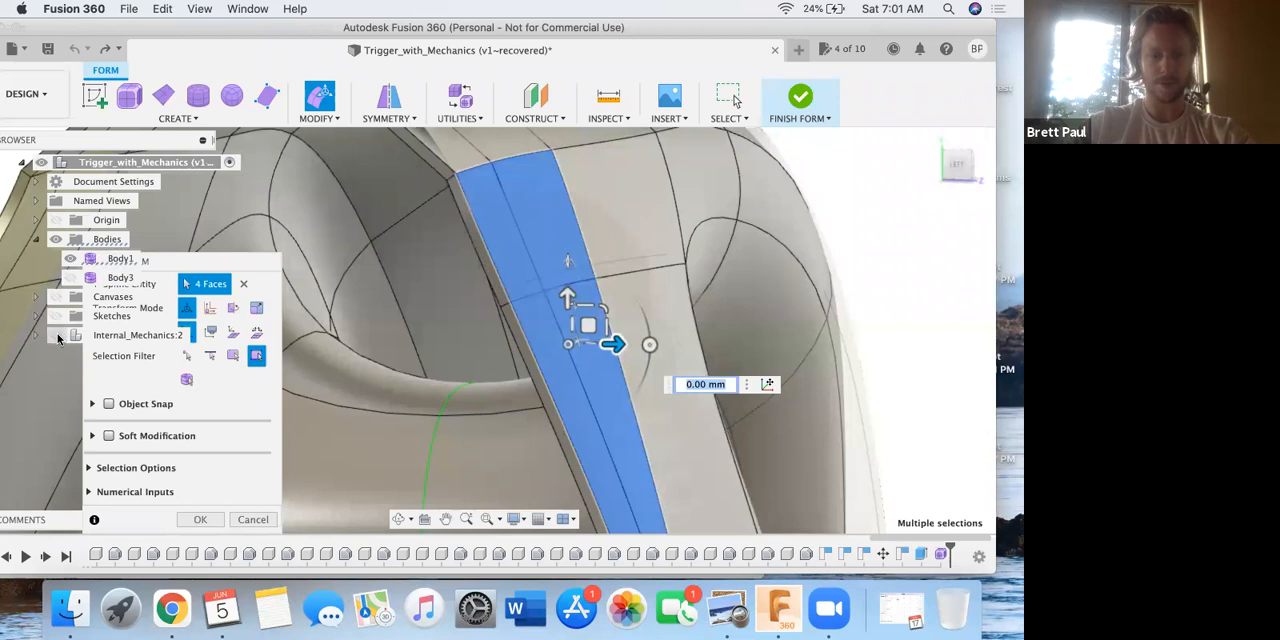
{"action": "left_click", "coordinate": [56, 336]}
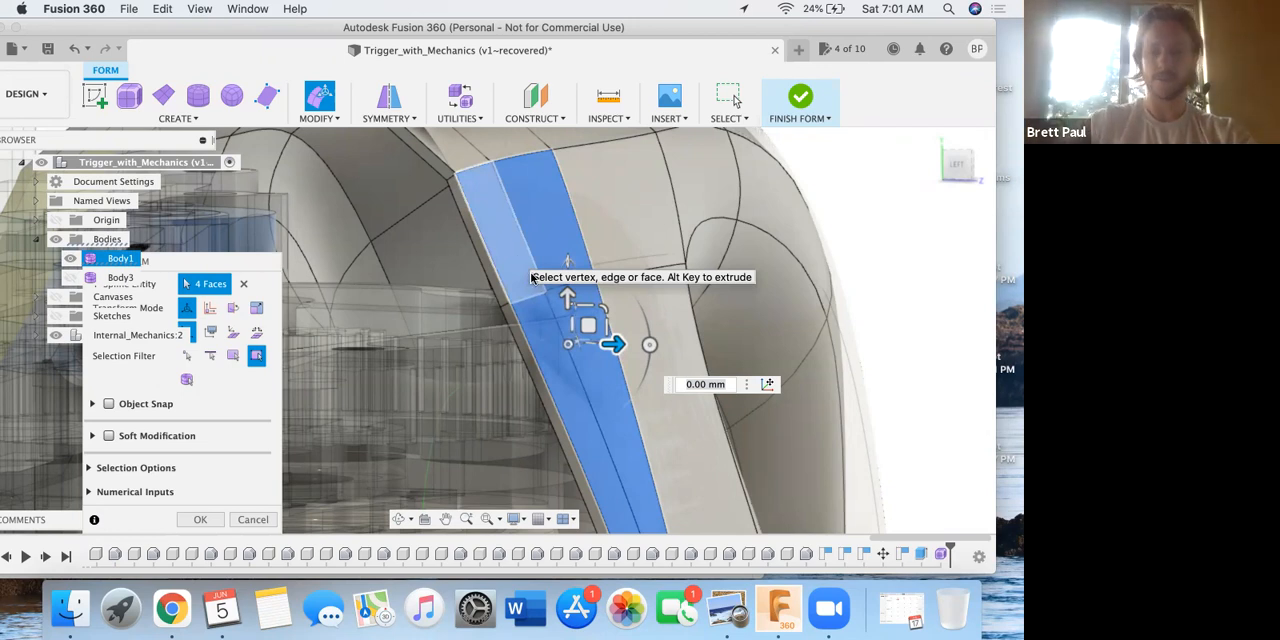
{"action": "left_click", "coordinate": [537, 304]}
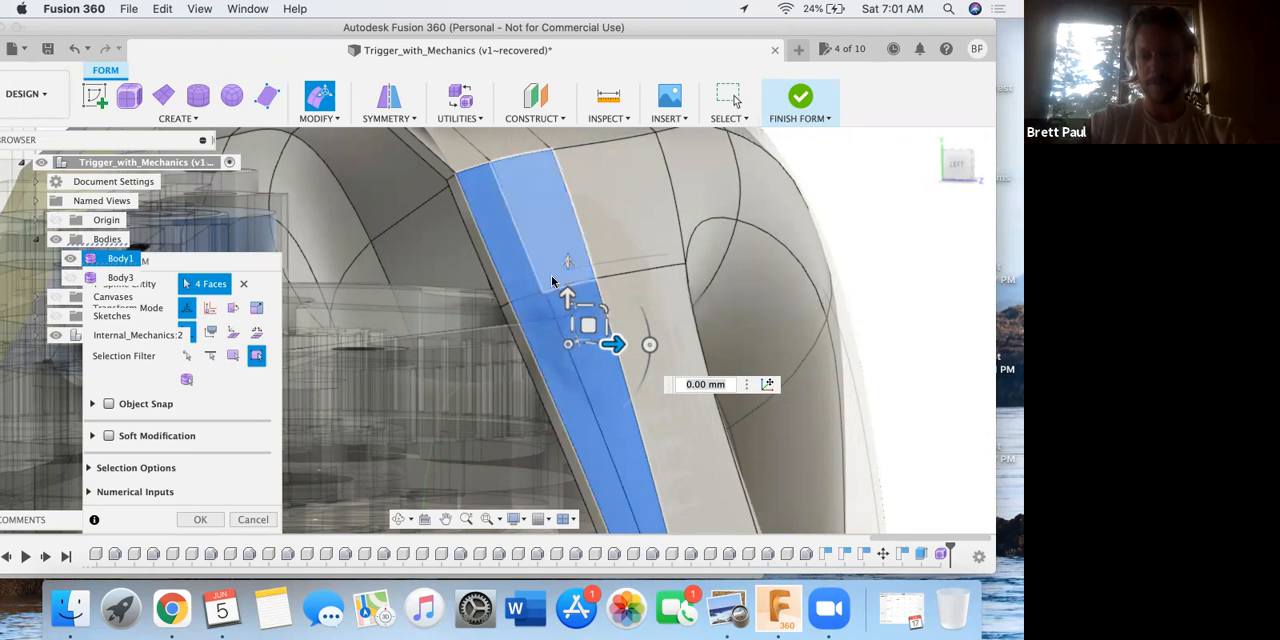
Add the edges along the sloped wall's narrow open rim to the selection.
{"action": "scroll", "coordinate": [557, 243], "scroll_direction": "left", "scroll_amount": 3}
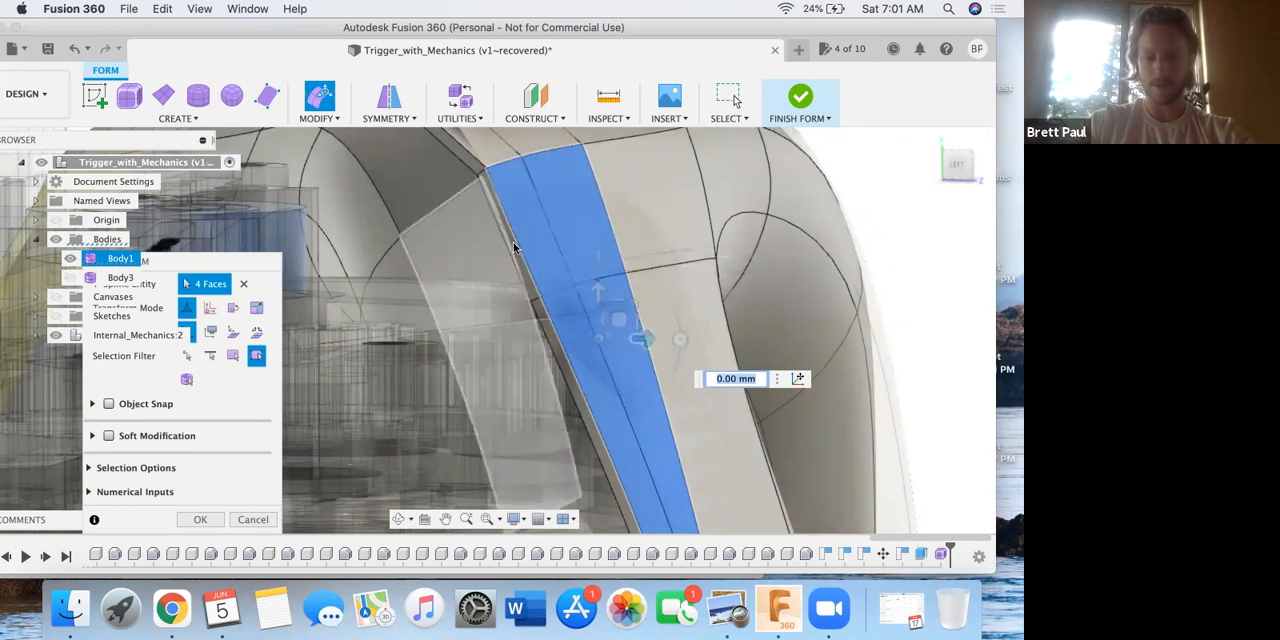
{"action": "left_click", "coordinate": [515, 249]}
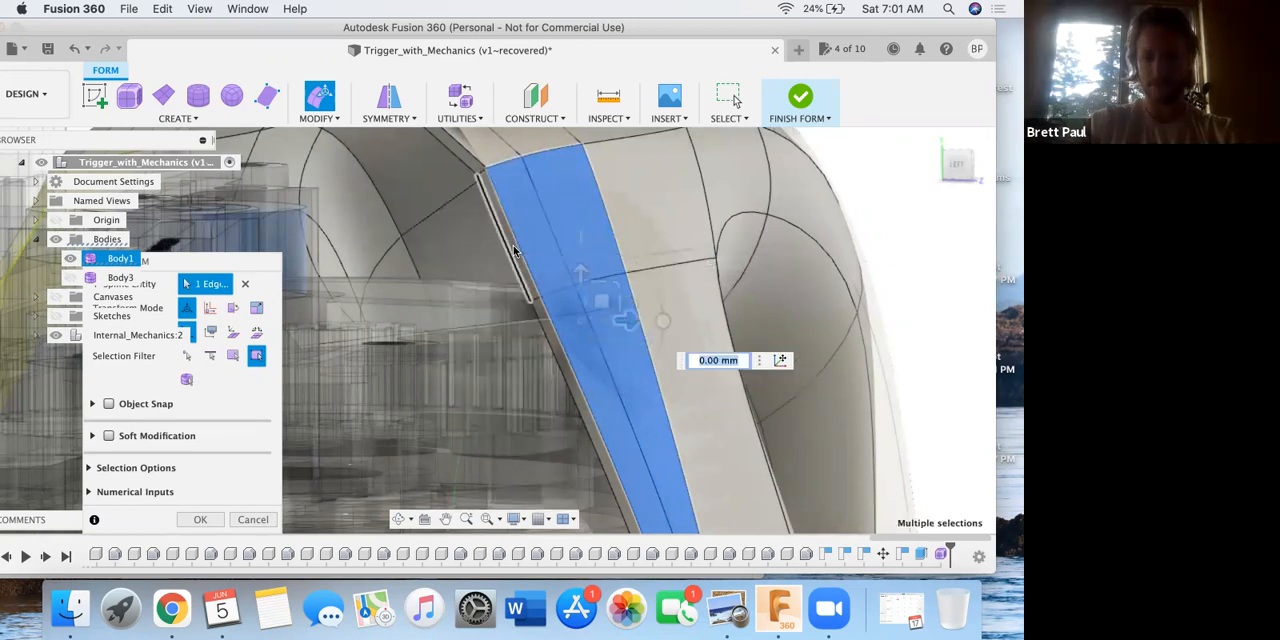
{"action": "left_click", "coordinate": [508, 241], "text": "shift"}
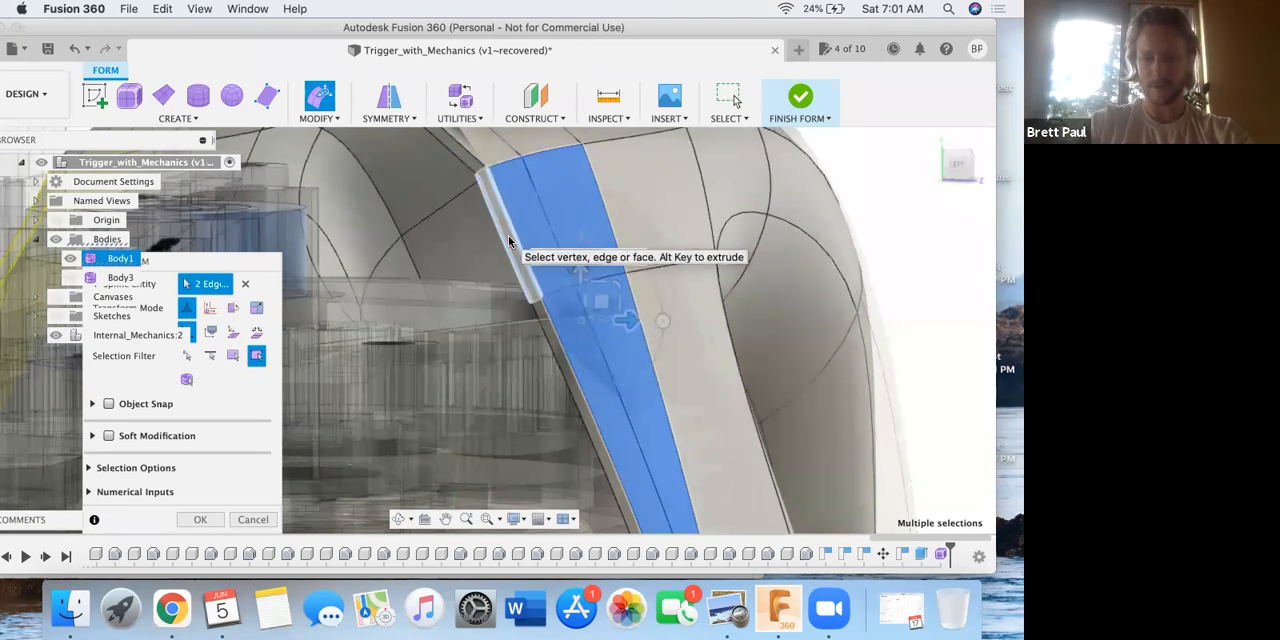
{"action": "left_click", "coordinate": [556, 348], "text": "shift"}
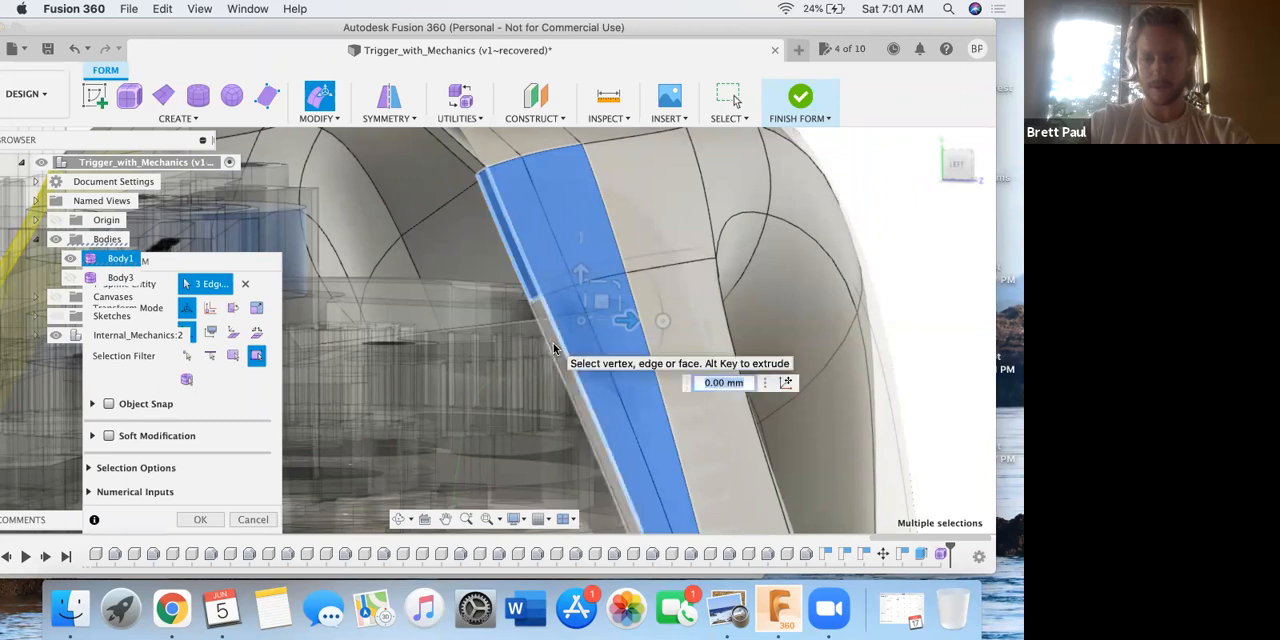
Hide the Internal_Mechanics component and add the matching faces on the inside of the sloped wall to the selection.
{"action": "left_click", "coordinate": [56, 335]}
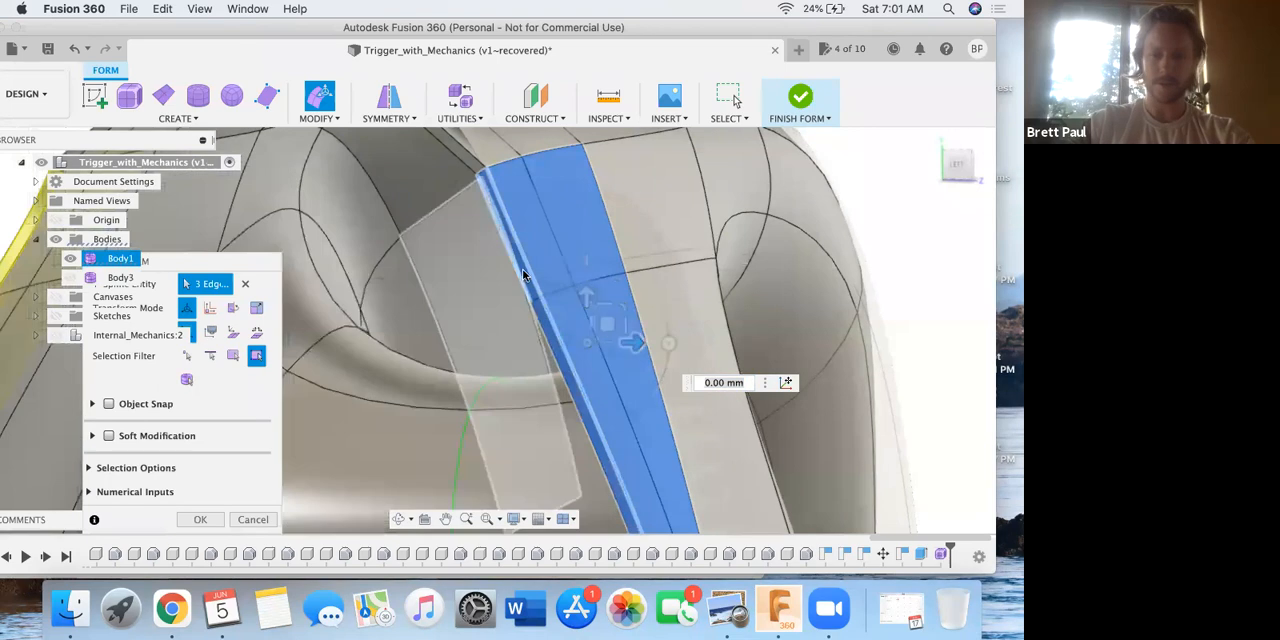
{"action": "middle_click_drag", "start_coordinate": [554, 261], "coordinate": [574, 256]}
{"action": "scroll", "coordinate": [574, 256], "scroll_direction": "left", "scroll_amount": 3}
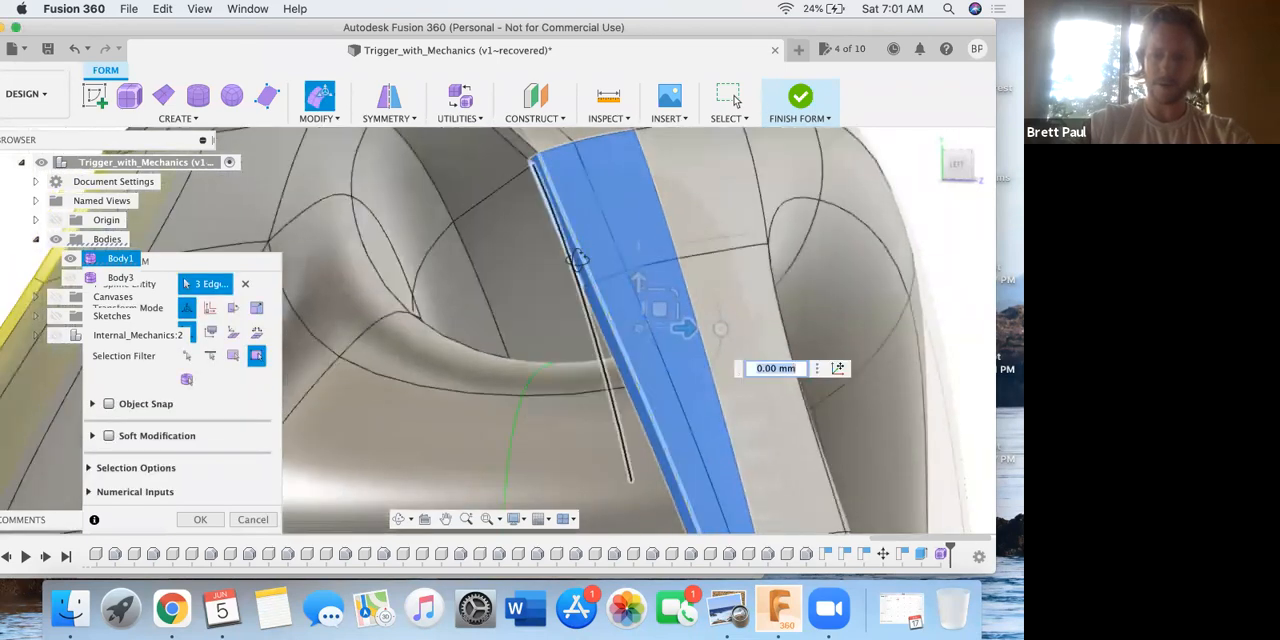
{"action": "scroll", "coordinate": [577, 259], "scroll_direction": "left", "scroll_amount": 5, "text": "shift"}
{"action": "middle_click_drag", "start_coordinate": [588, 258], "coordinate": [629, 289], "text": "shift"}
{"action": "middle_click_drag", "start_coordinate": [471, 414], "coordinate": [274, 464]}
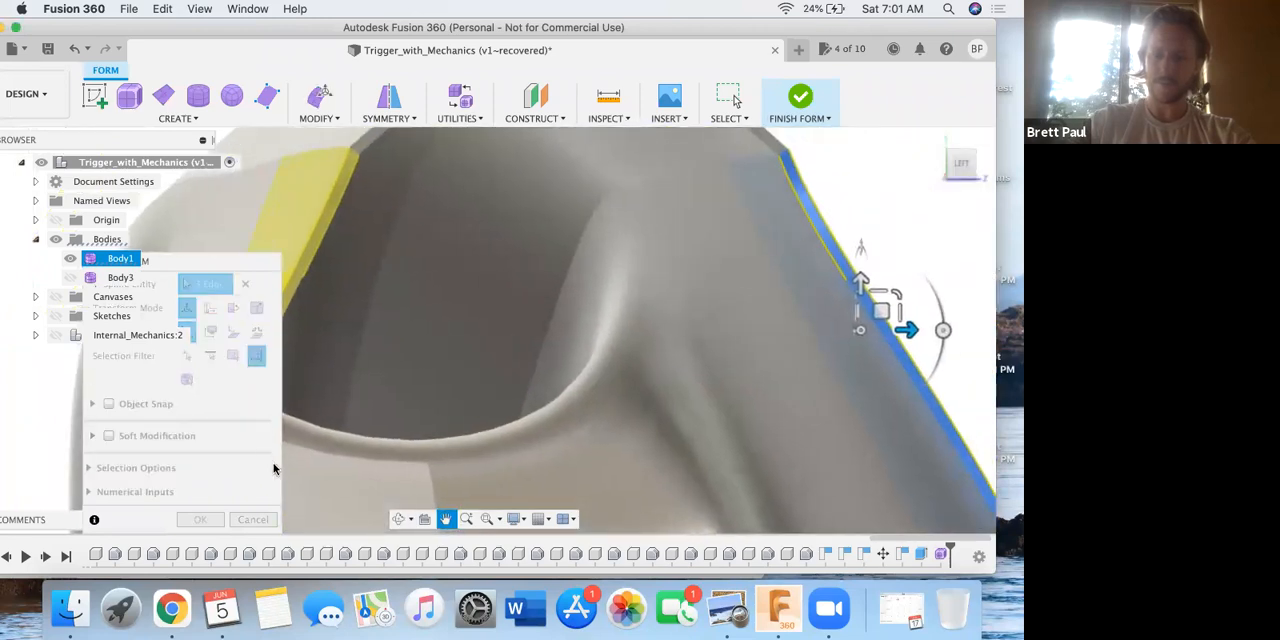
{"action": "left_click", "coordinate": [758, 210], "text": "shift"}
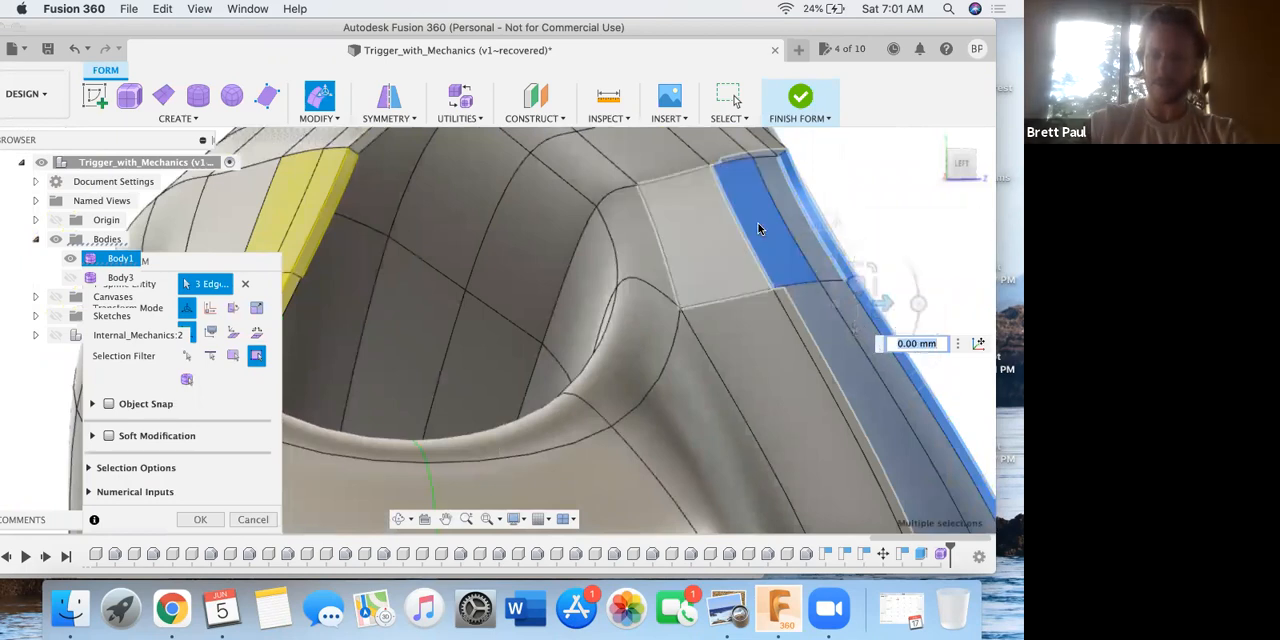
{"action": "left_click", "coordinate": [791, 212], "text": "shift"}
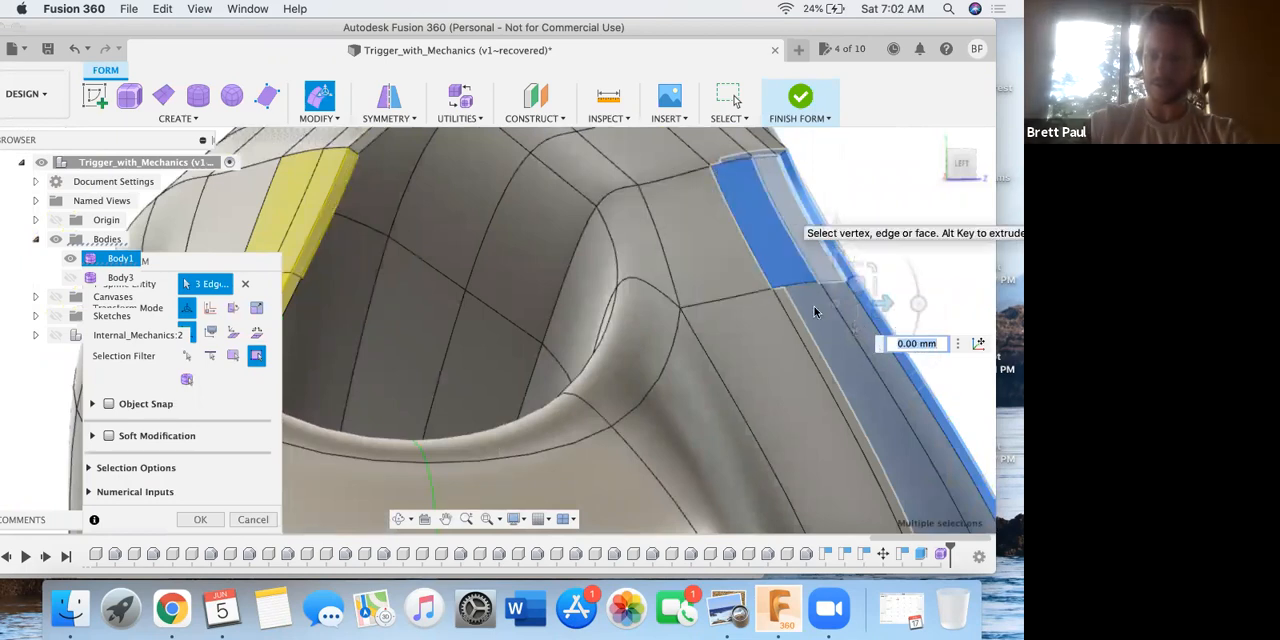
{"action": "left_click", "coordinate": [846, 328], "text": "shift"}
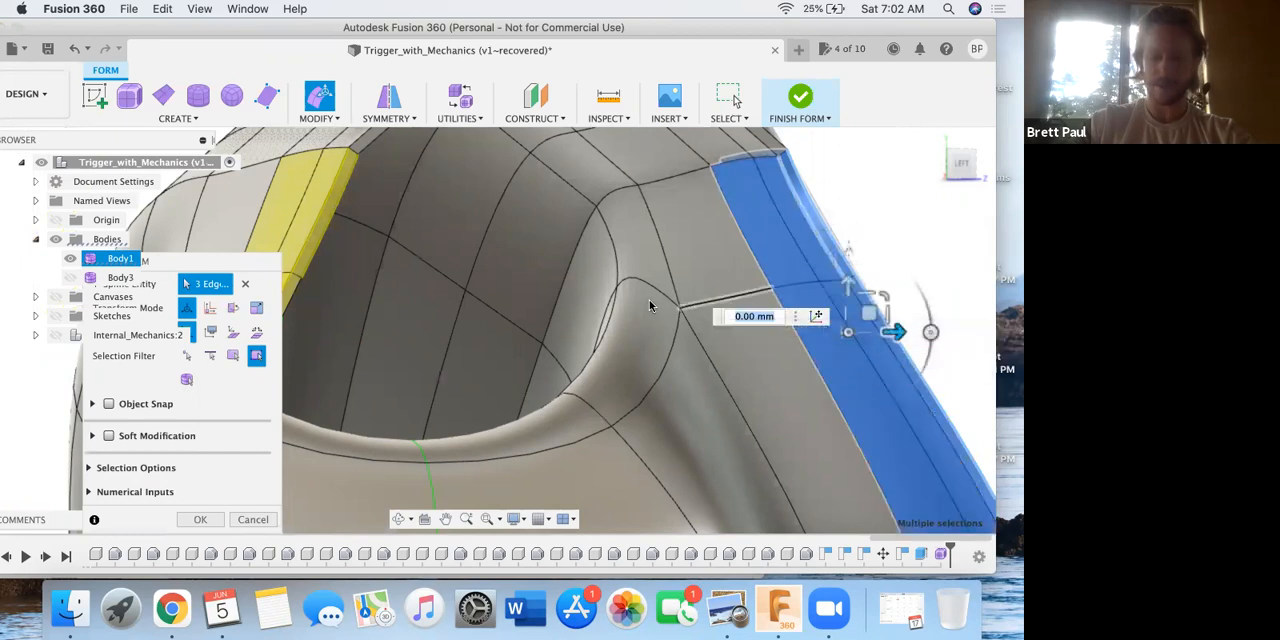
Show the Internal_Mechanics component, move the selected wall faces and edges outward by 2.709 mm and 6.208 mm, and apply the form edit.
{"action": "middle_click_drag", "start_coordinate": [662, 289], "coordinate": [646, 301]}
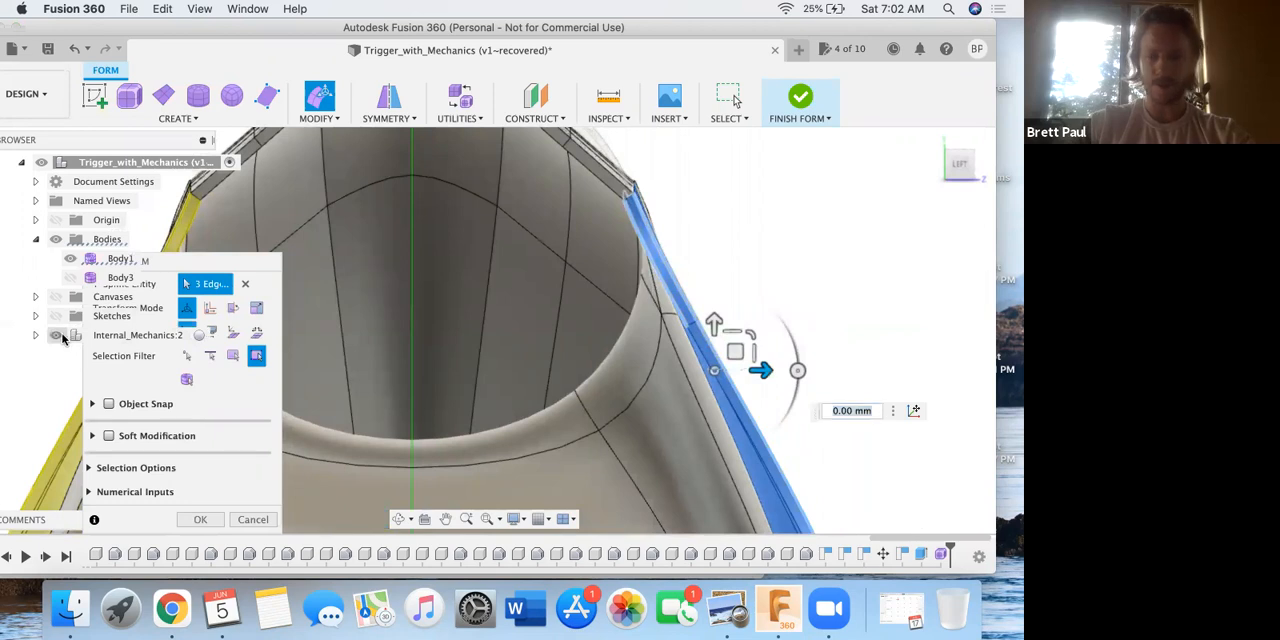
{"action": "left_click", "coordinate": [56, 336]}
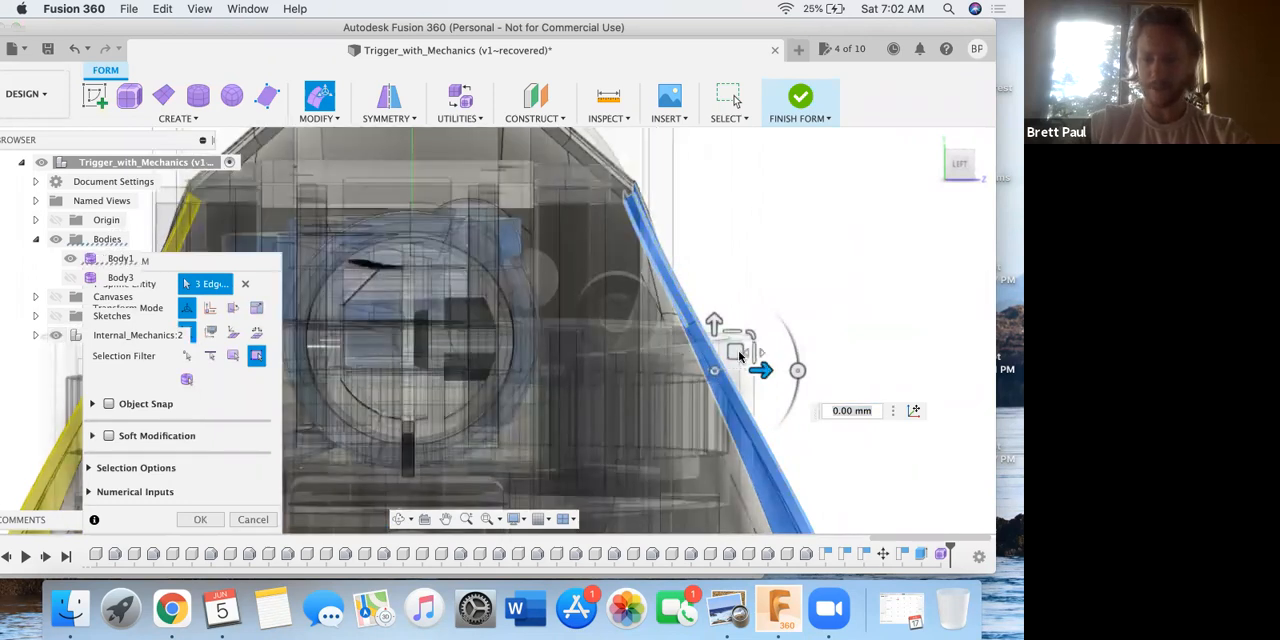
{"action": "left_click_drag", "start_coordinate": [736, 352], "coordinate": [813, 321]}
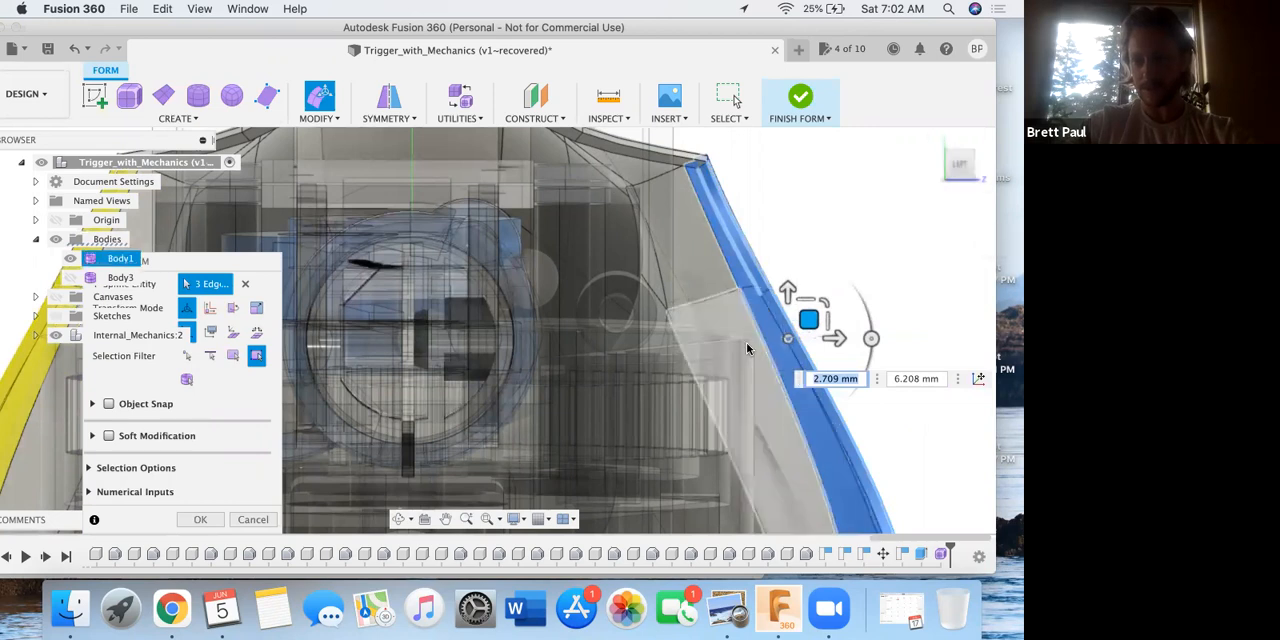
{"action": "scroll", "coordinate": [750, 345], "scroll_direction": "up", "scroll_amount": 6}
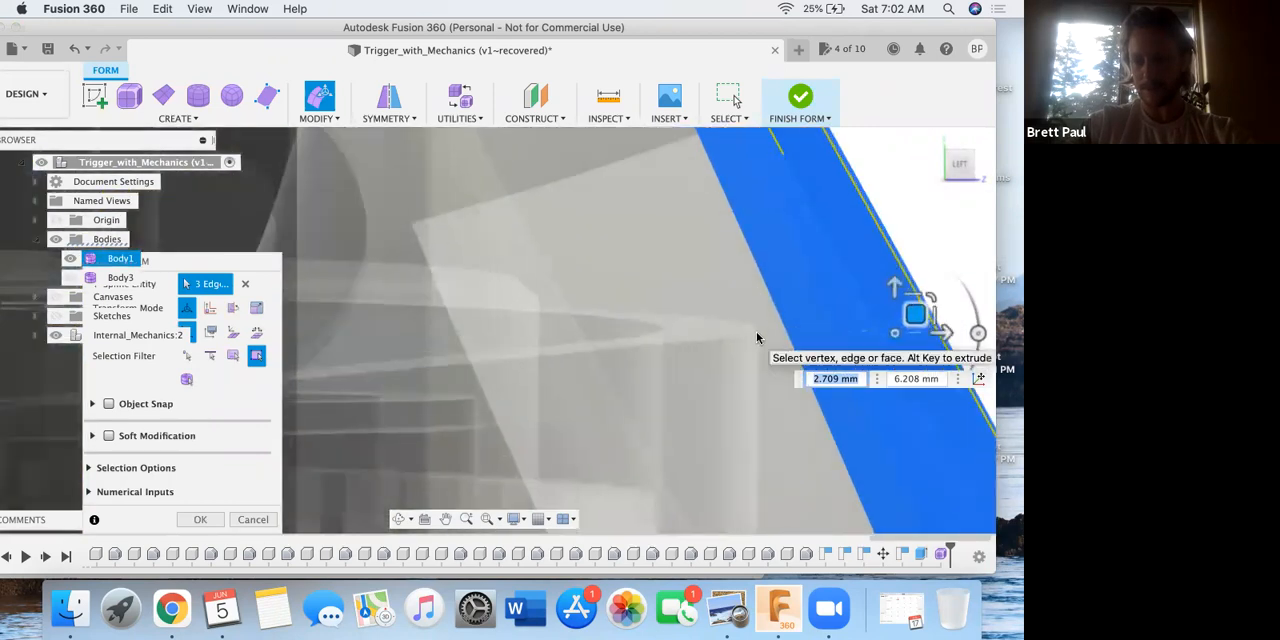
{"action": "scroll", "coordinate": [859, 328], "scroll_direction": "down", "scroll_amount": 5}
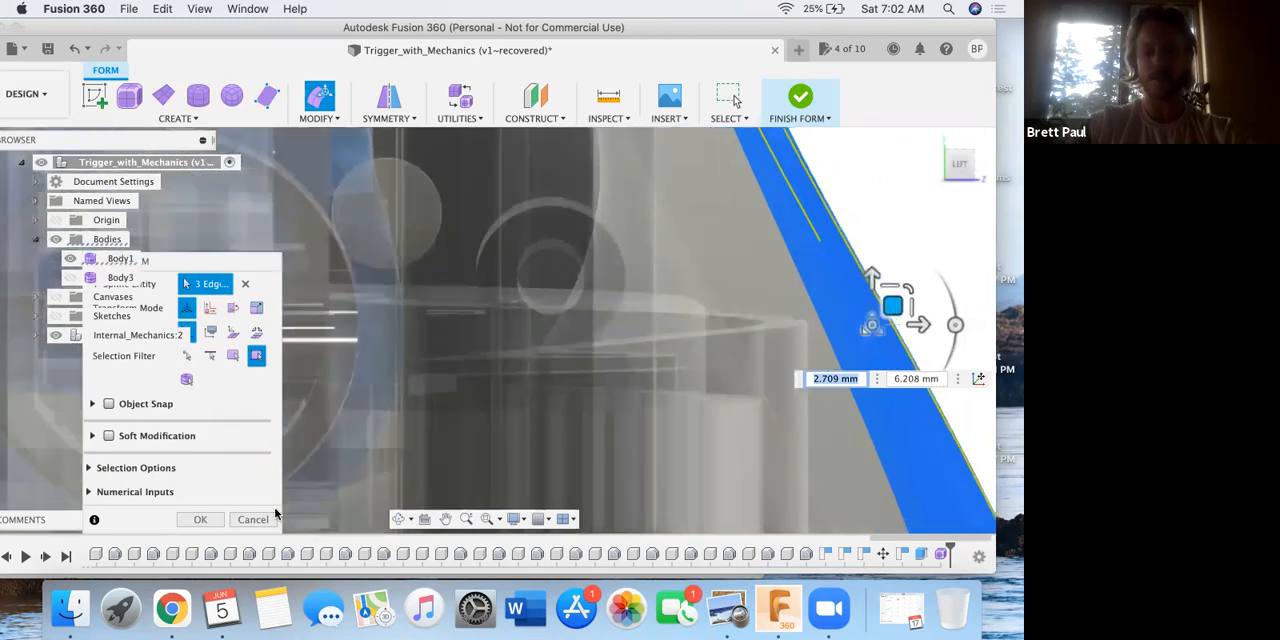
{"action": "left_click", "coordinate": [199, 519]}
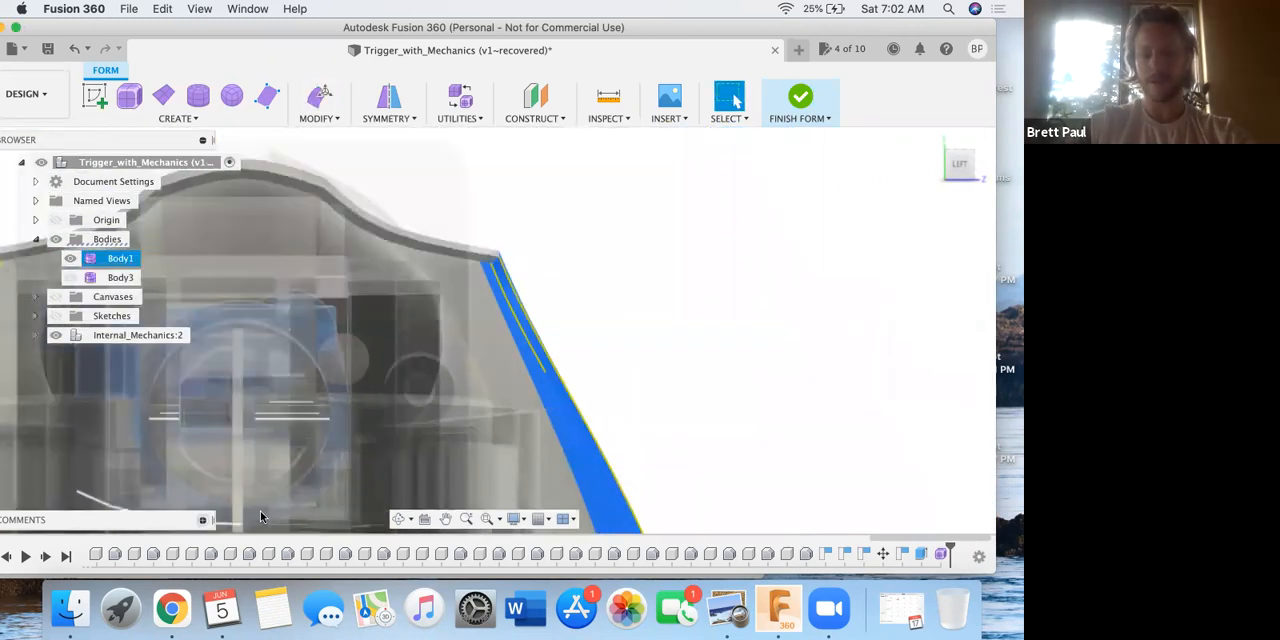
Clear the wall selection and examine how the reshaped sloped walls fit around the internal mechanics from straight-on and angled views.
{"action": "left_click", "coordinate": [592, 378]}
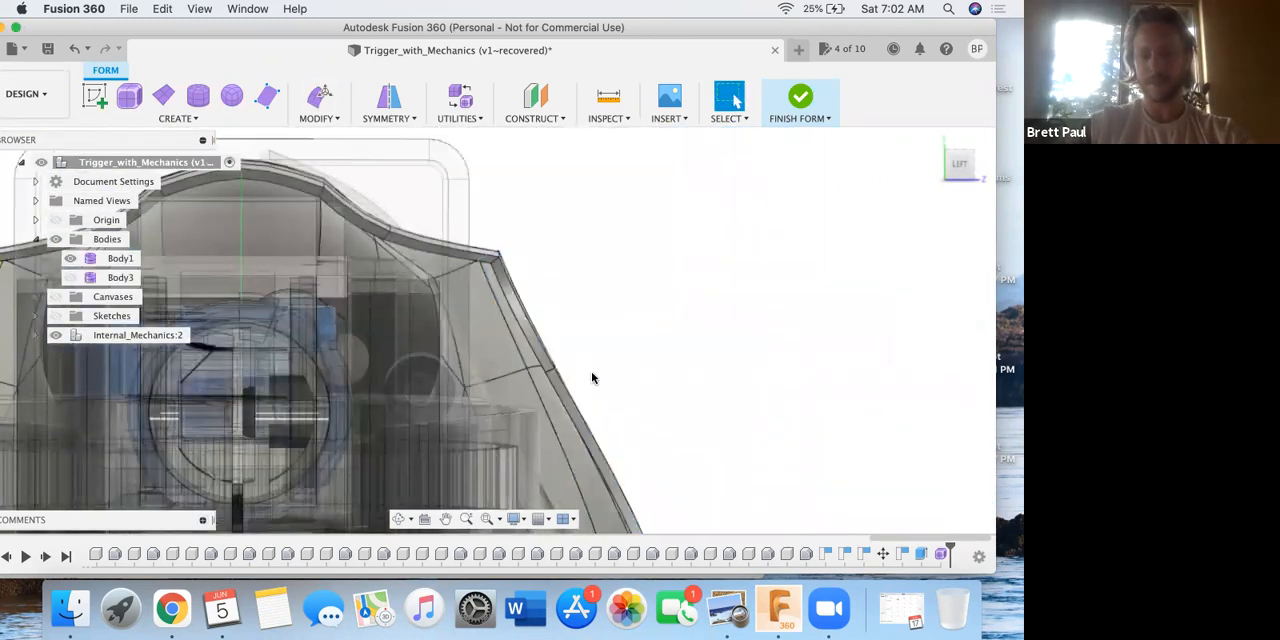
{"action": "left_click", "coordinate": [506, 278]}
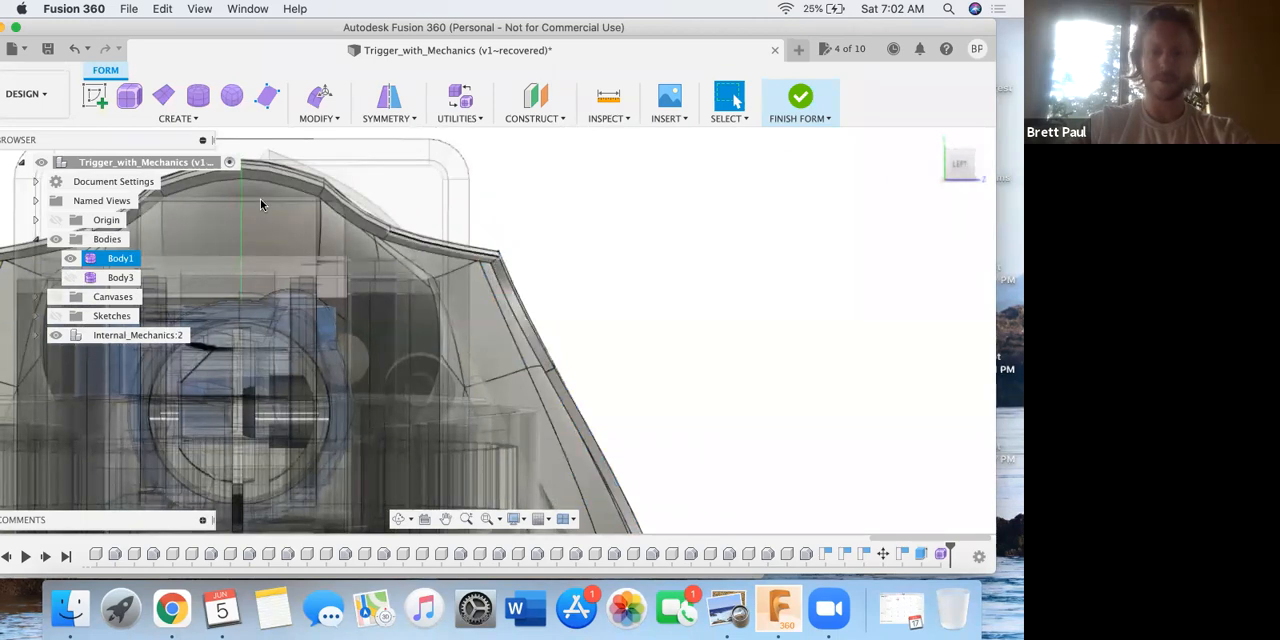
{"action": "scroll", "coordinate": [564, 364], "scroll_direction": "down", "scroll_amount": 4}
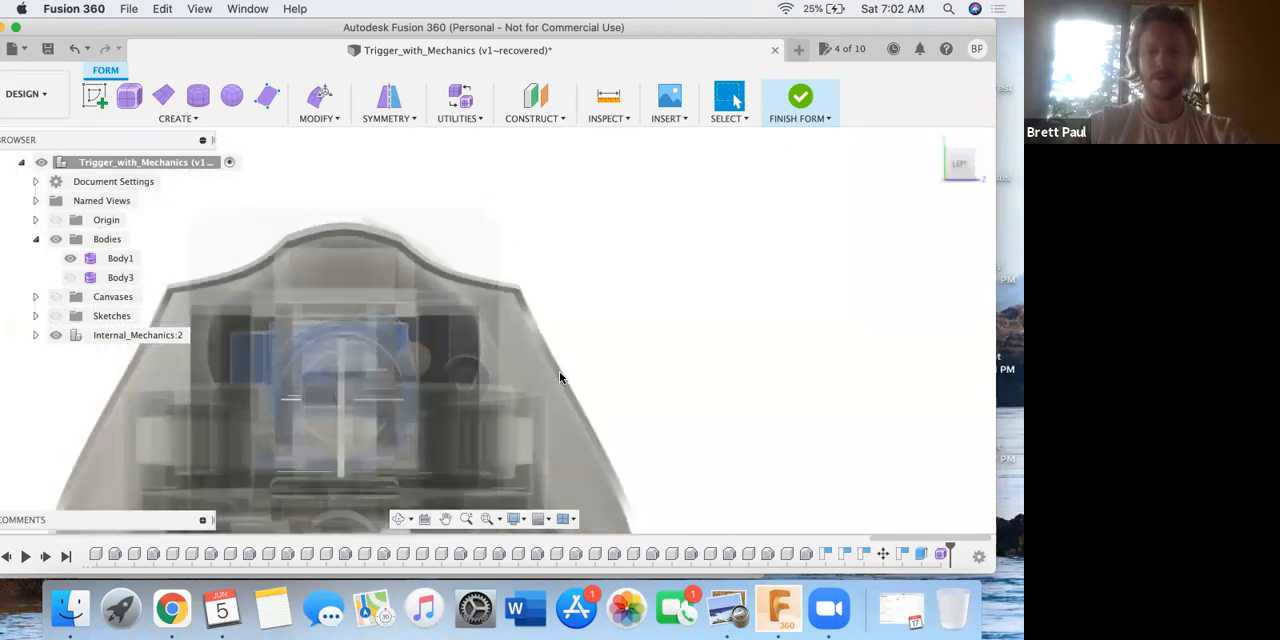
{"action": "scroll", "coordinate": [560, 378], "scroll_direction": "down", "scroll_amount": 6}
{"action": "middle_click_drag", "start_coordinate": [614, 306], "coordinate": [614, 295]}
{"action": "left_click", "coordinate": [556, 319]}
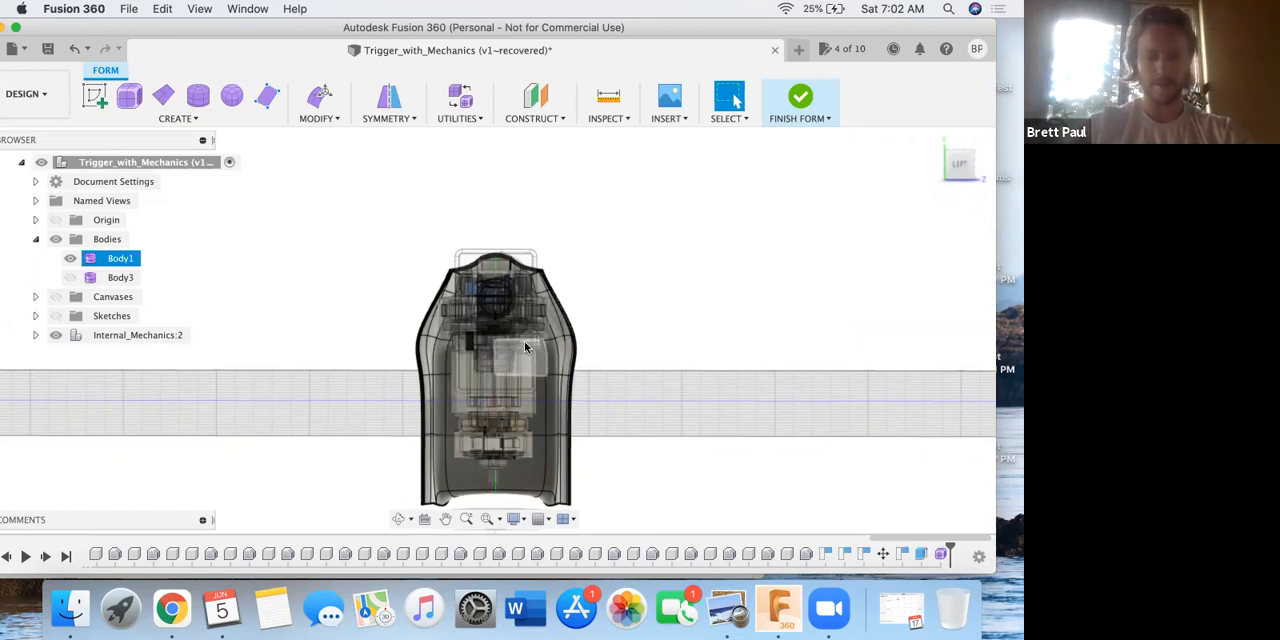
{"action": "middle_click_drag", "start_coordinate": [504, 335], "coordinate": [551, 297], "text": "shift"}
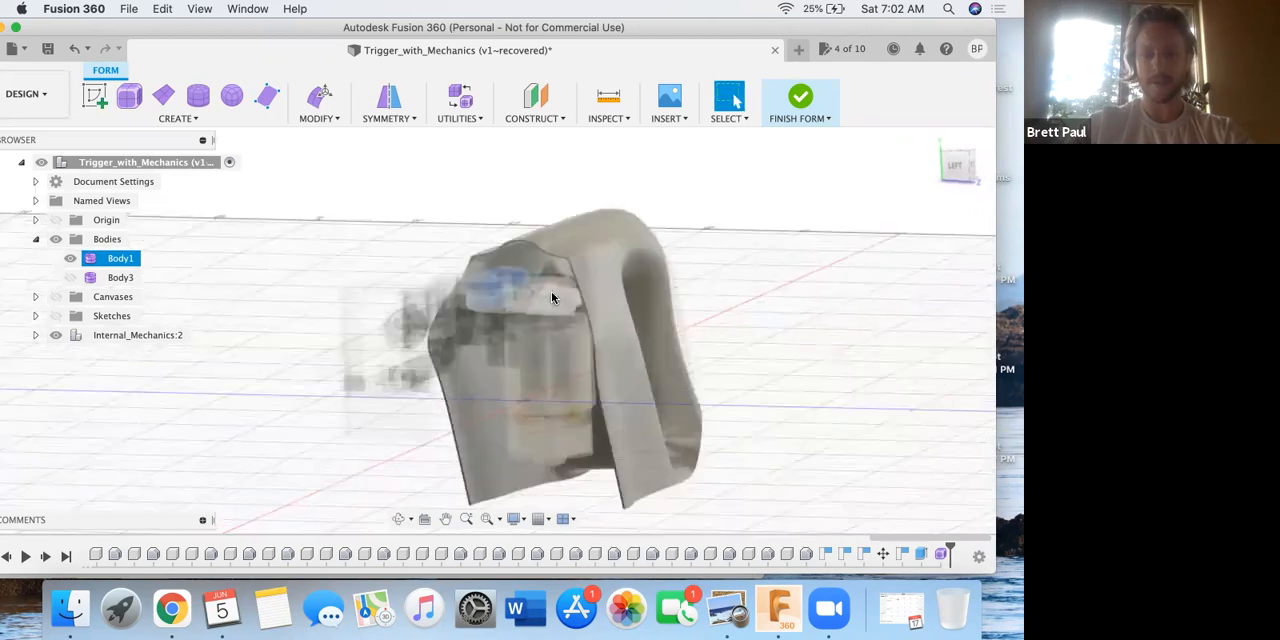
{"action": "scroll", "coordinate": [551, 297], "scroll_direction": "up", "scroll_amount": 5}
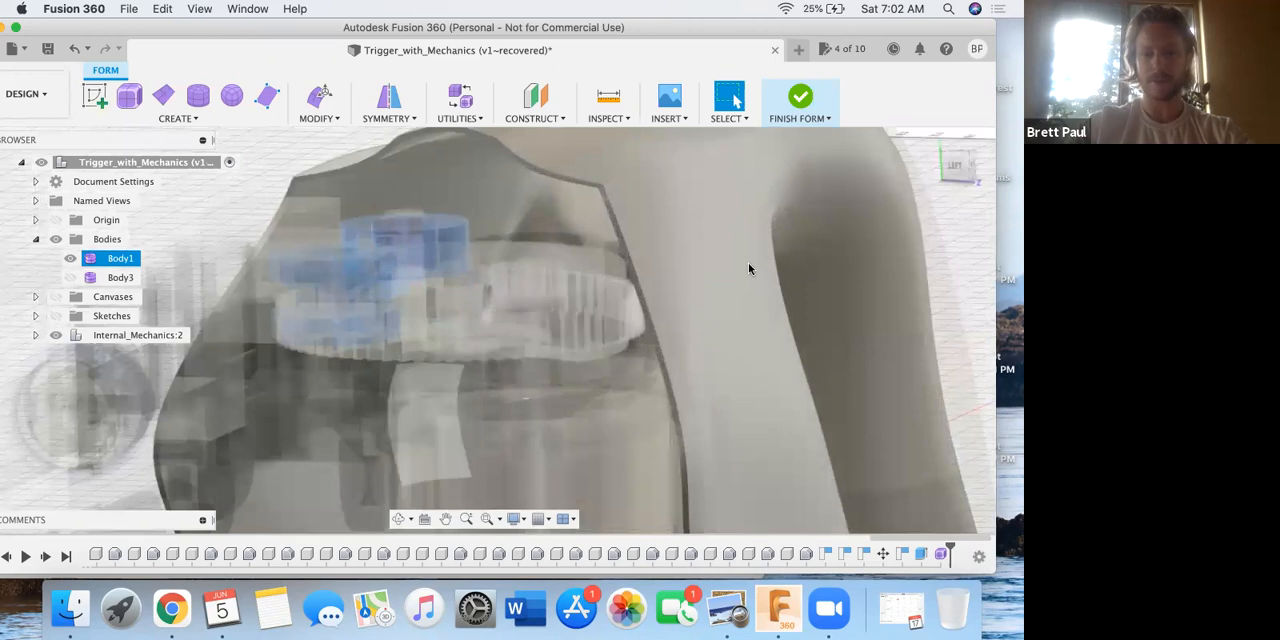
{"action": "scroll", "coordinate": [680, 286], "scroll_direction": "down", "scroll_amount": 5}
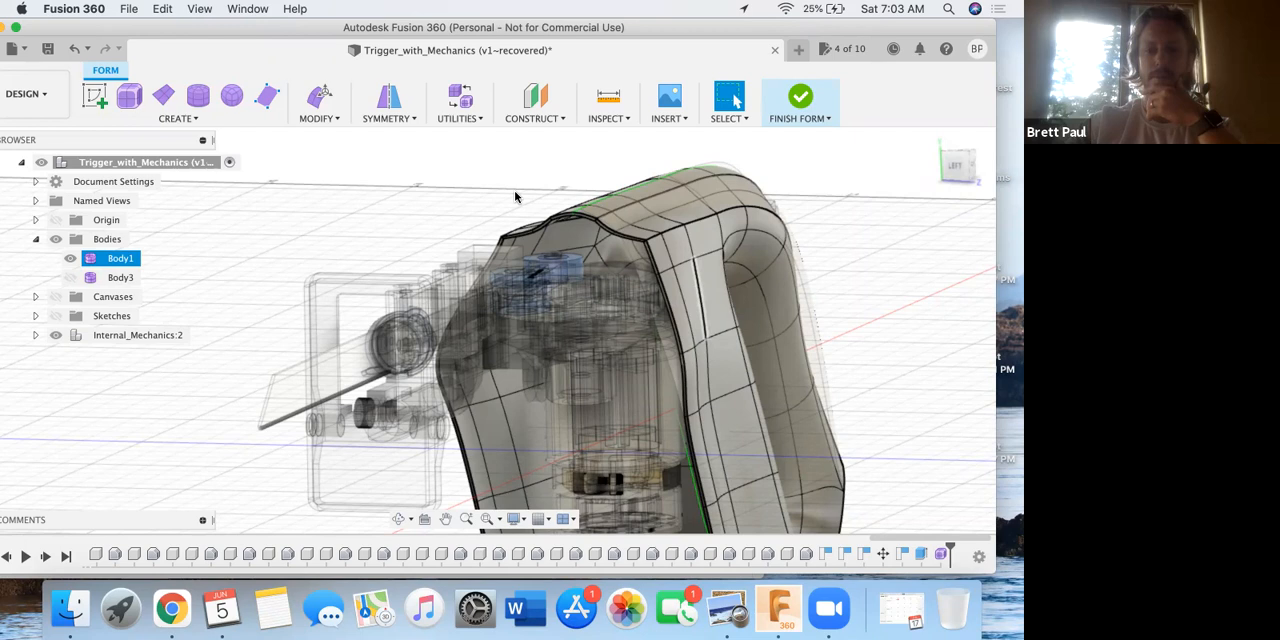
{"action": "left_click", "coordinate": [327, 117]}
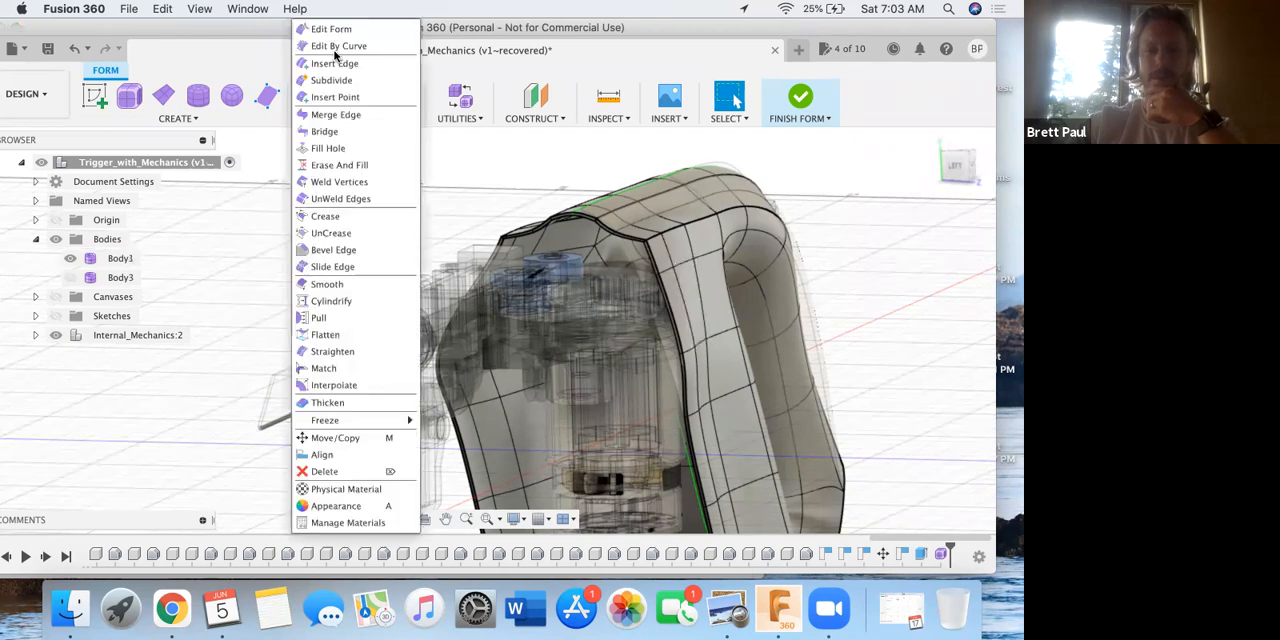
{"action": "left_click", "coordinate": [256, 220]}
{"action": "left_click", "coordinate": [120, 258]}
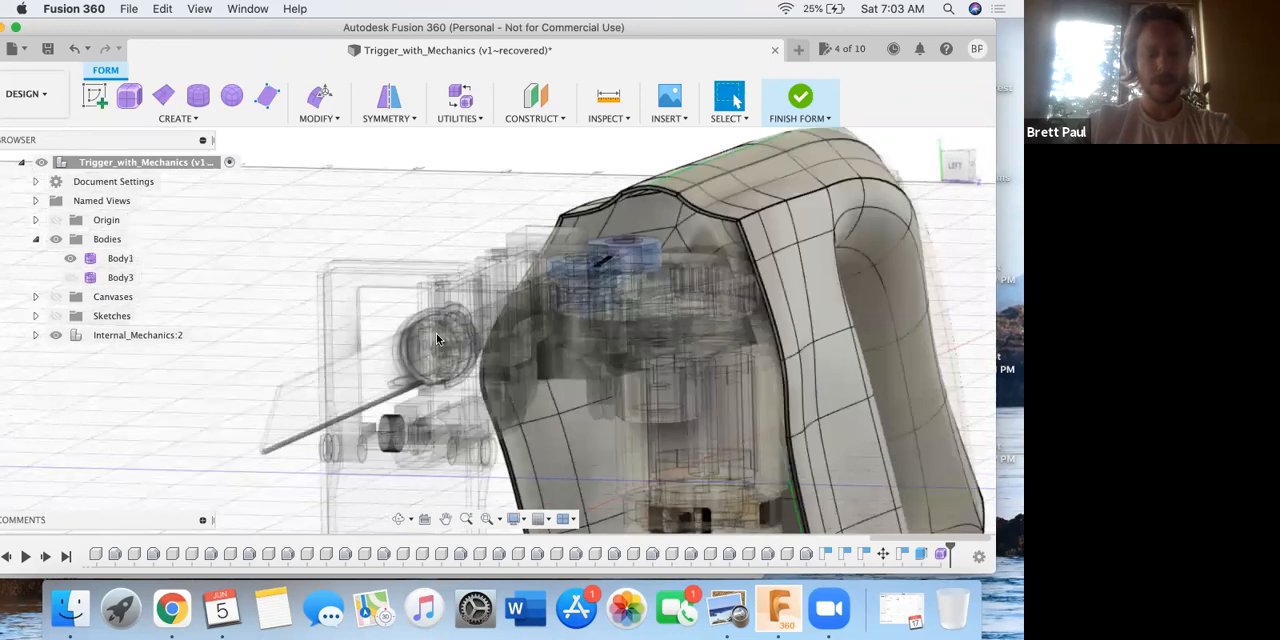
Switch to the L6-04 PDF in Preview and read step 14 about finishing the form and hiding bodies.
{"action": "key", "text": "ctrl+Up"}
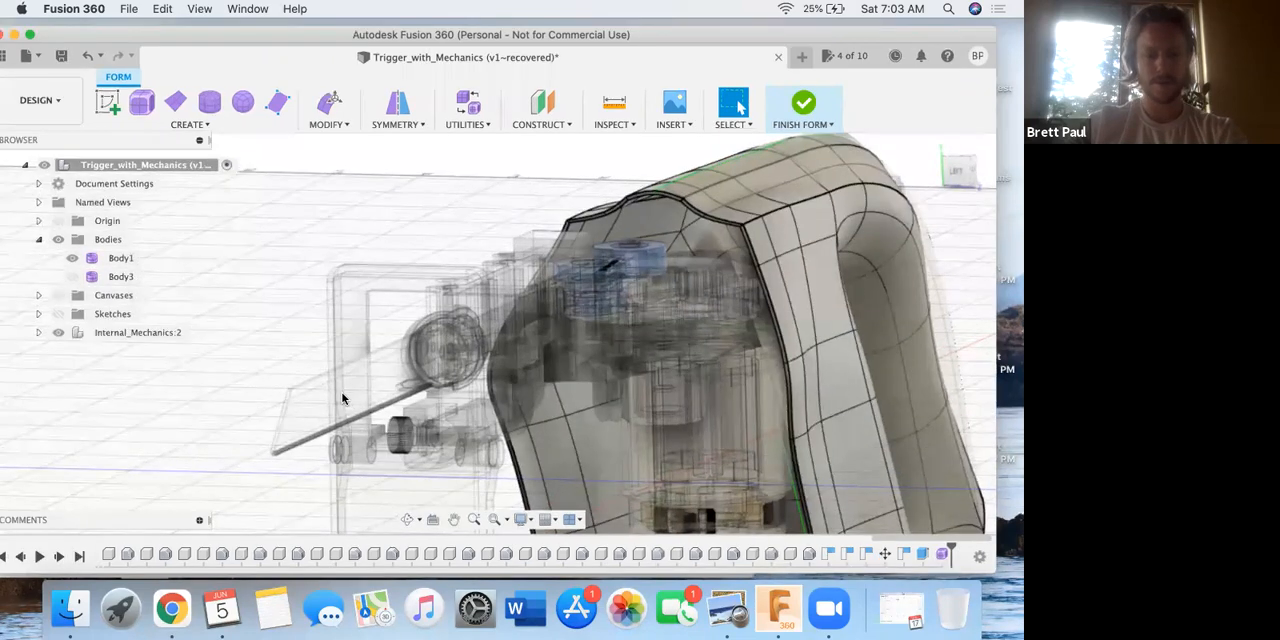
{"action": "left_click", "coordinate": [398, 396]}
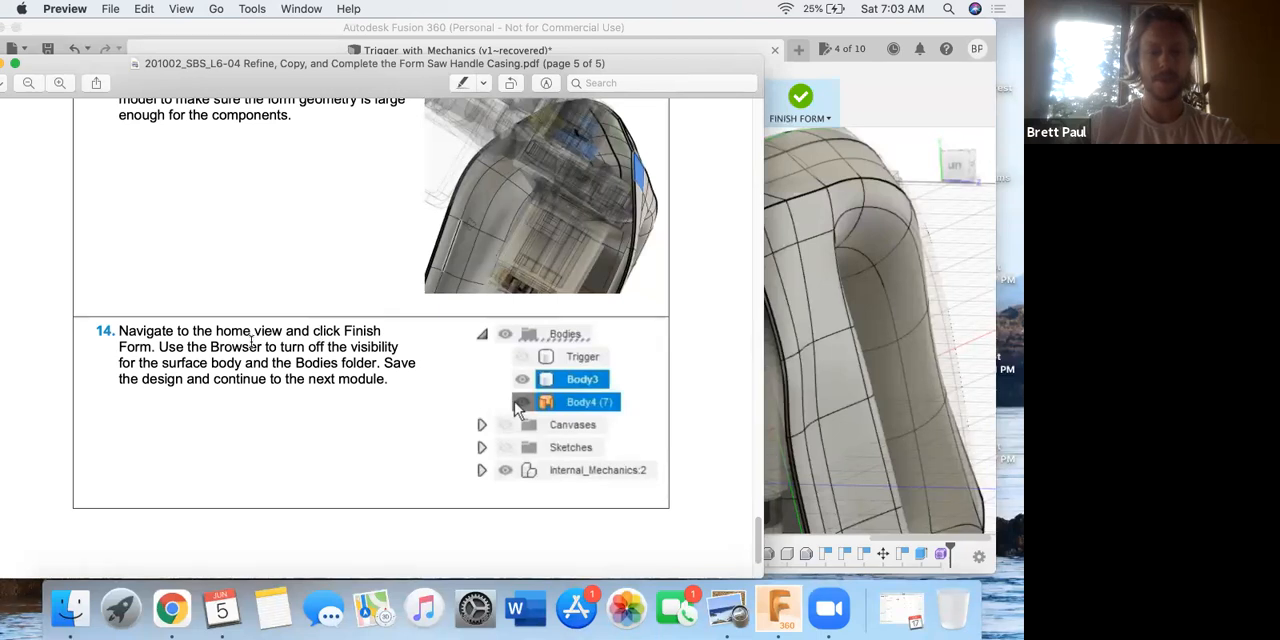
{"action": "scroll", "coordinate": [252, 342], "scroll_direction": "down", "scroll_amount": 3}
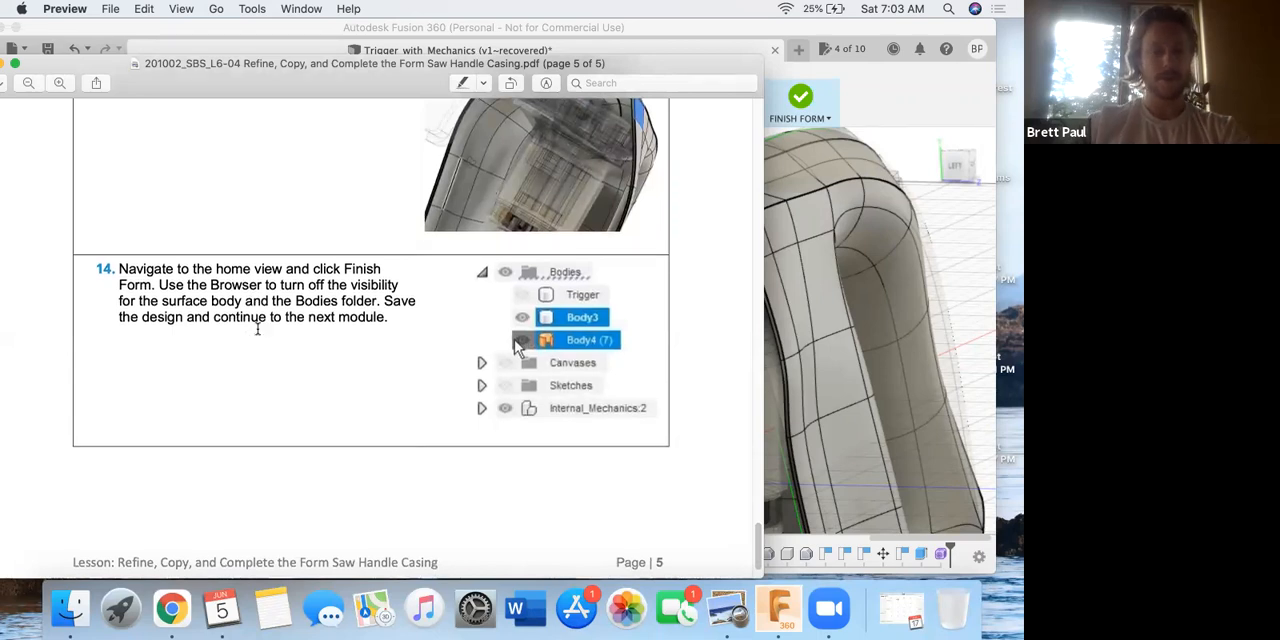
{"action": "scroll", "coordinate": [258, 332], "scroll_direction": "down", "scroll_amount": 3}
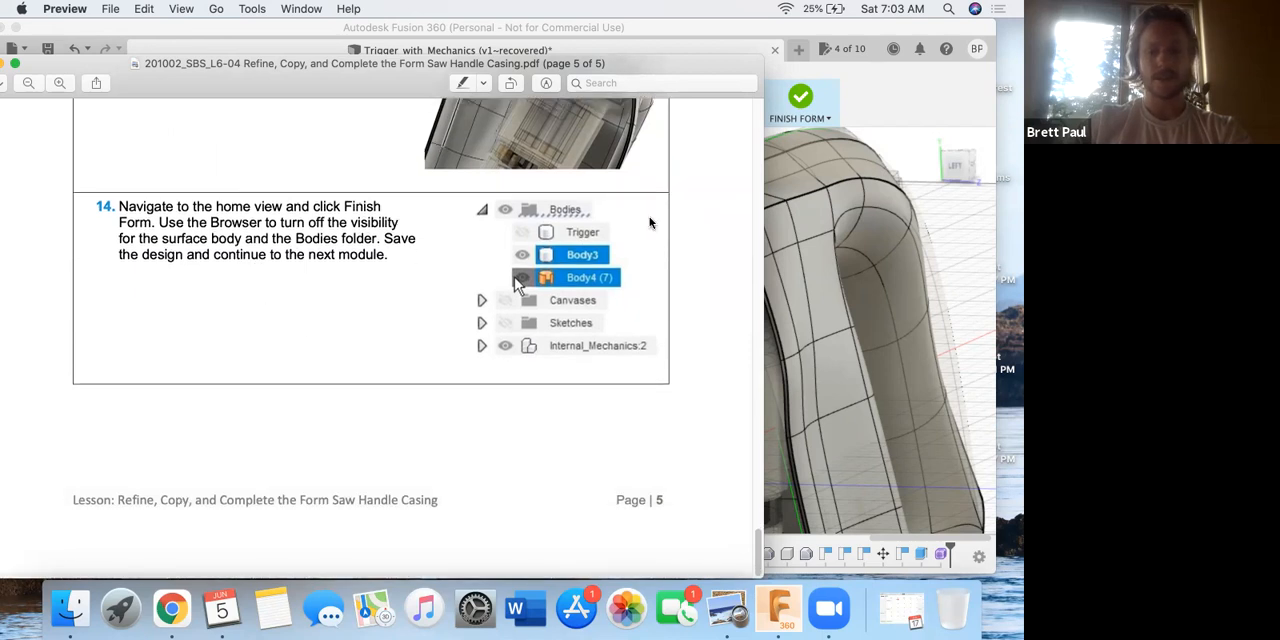
Return to Fusion 360, finish the form and inspect the rear of the handle grip around the internal mechanics.
{"action": "left_click", "coordinate": [800, 100]}
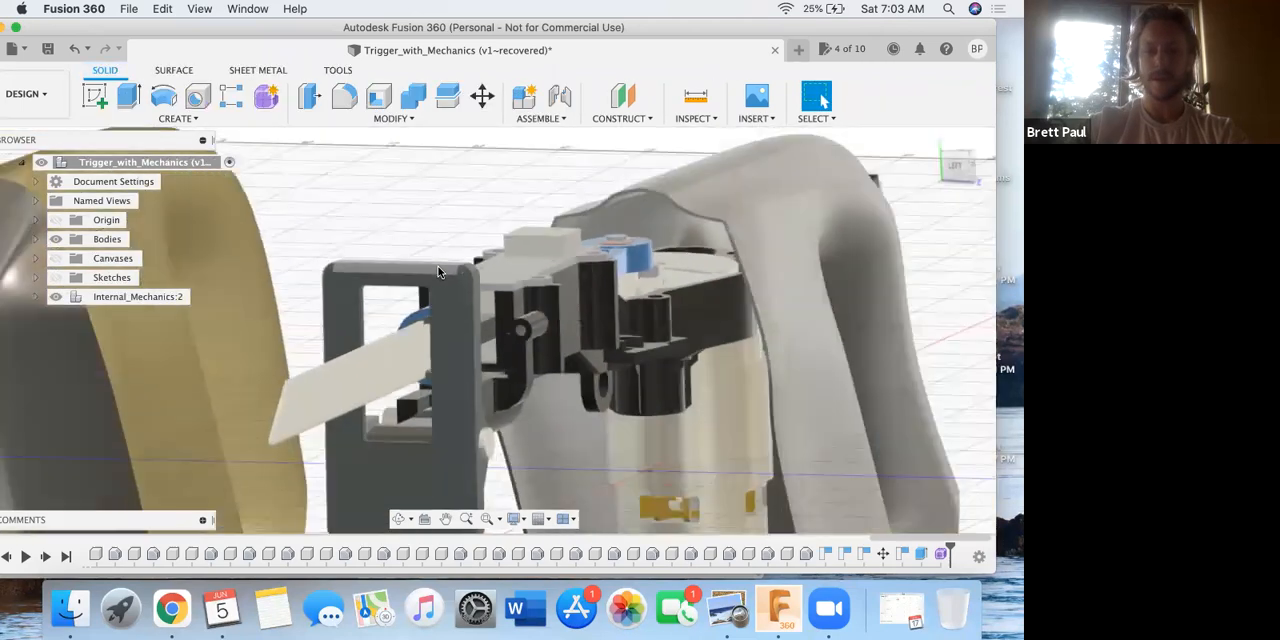
{"action": "scroll", "coordinate": [440, 271], "scroll_direction": "down", "scroll_amount": 5}
{"action": "middle_click_drag", "start_coordinate": [671, 297], "coordinate": [590, 283], "text": "shift"}
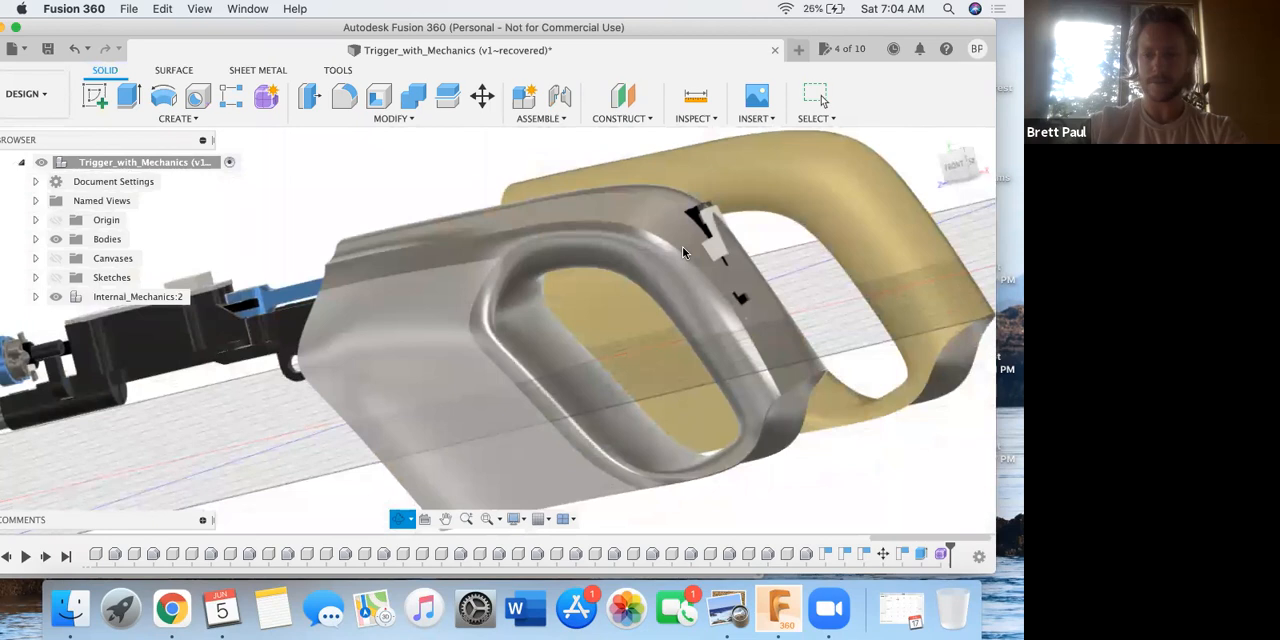
{"action": "scroll", "coordinate": [708, 224], "scroll_direction": "up", "scroll_amount": 5}
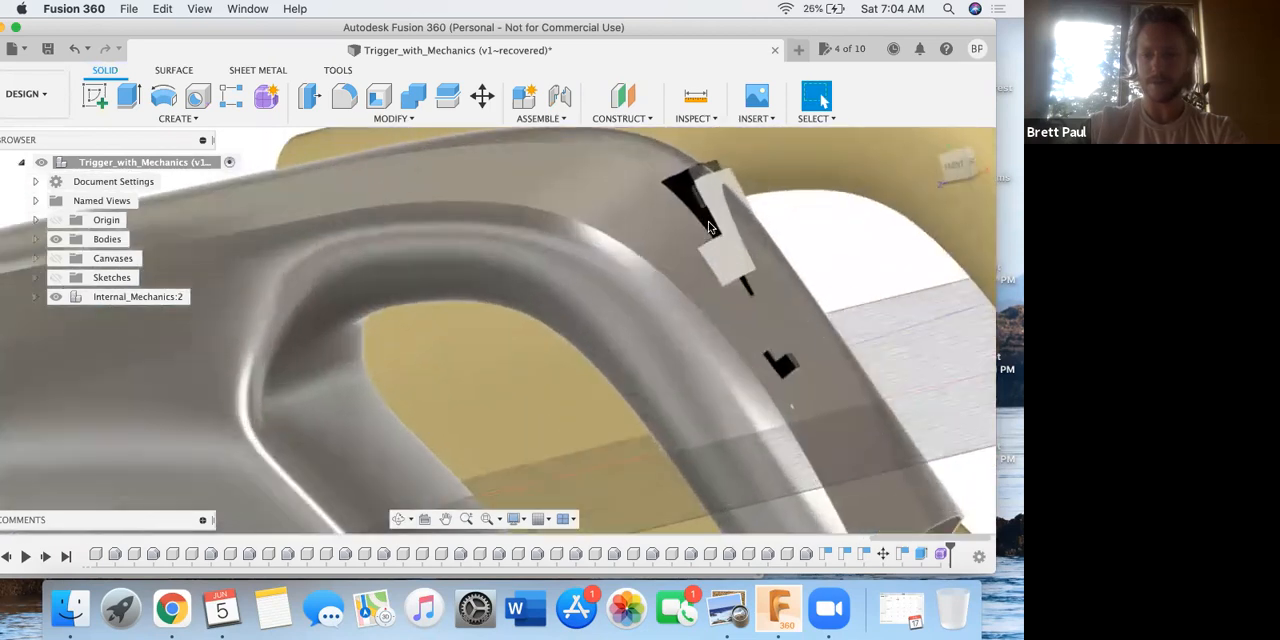
{"action": "scroll", "coordinate": [708, 226], "scroll_direction": "up", "scroll_amount": 2}
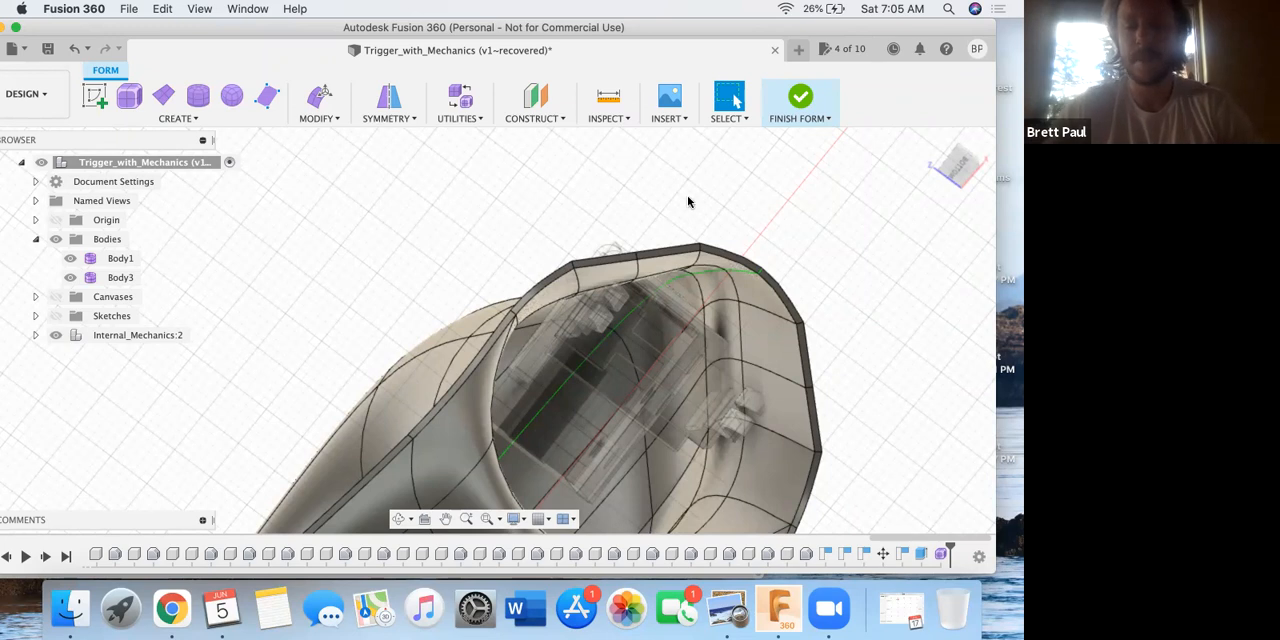
With the form open for editing, examine the clearance between the mechanics and the rear grip wall from below and outside.
{"action": "left_click", "coordinate": [549, 277]}
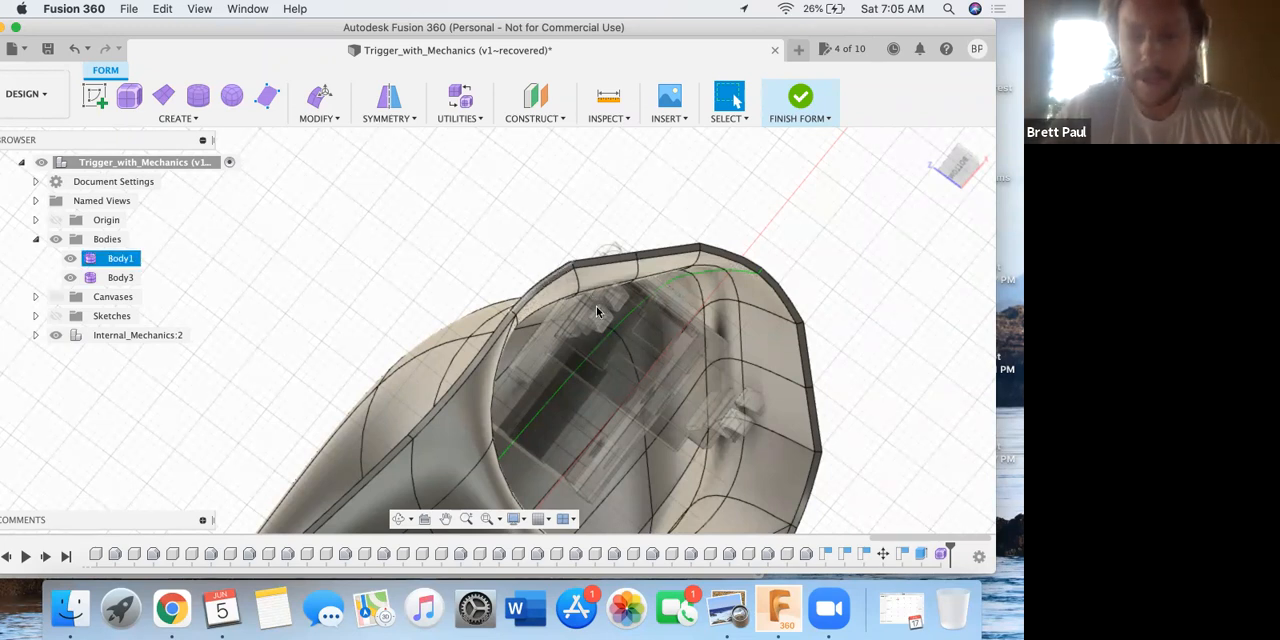
{"action": "middle_click_drag", "start_coordinate": [567, 290], "coordinate": [590, 306], "text": "shift"}
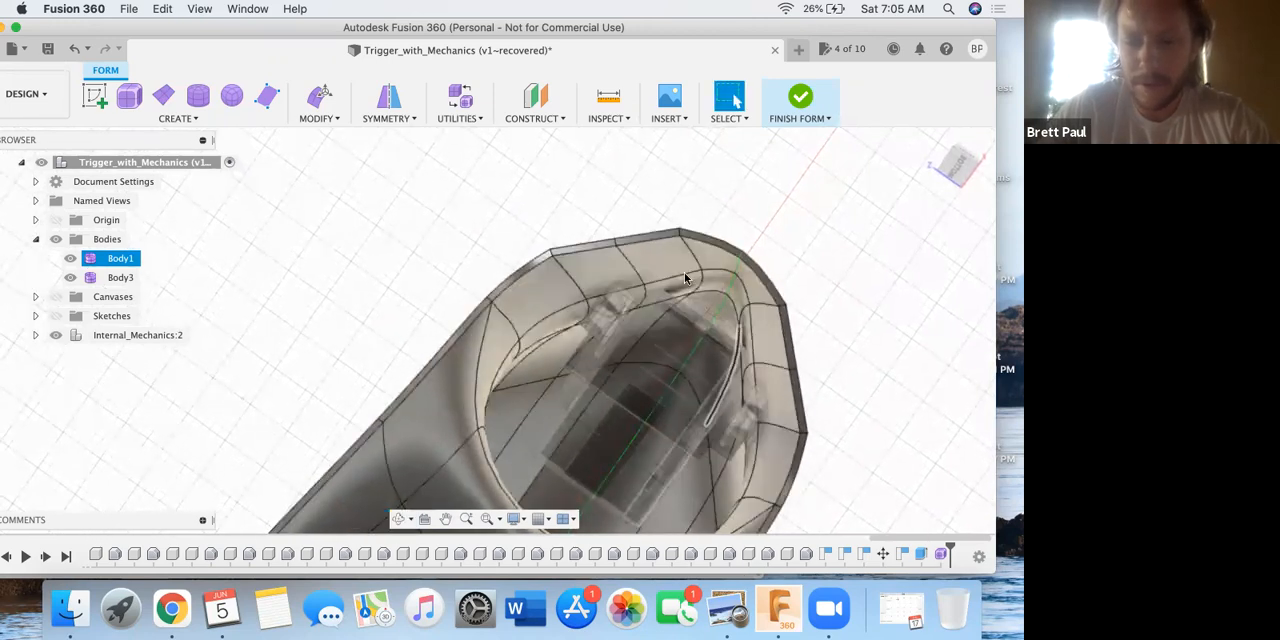
{"action": "middle_click_drag", "start_coordinate": [698, 214], "coordinate": [700, 230]}
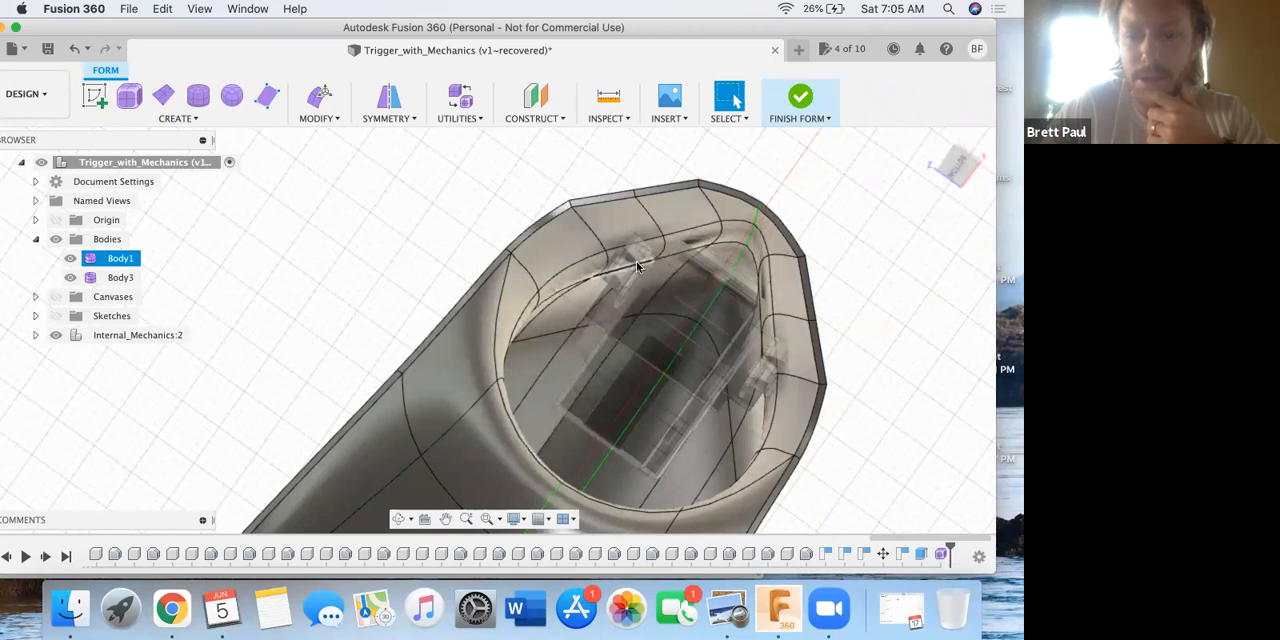
{"action": "middle_click_drag", "start_coordinate": [572, 365], "coordinate": [528, 361], "text": "shift"}
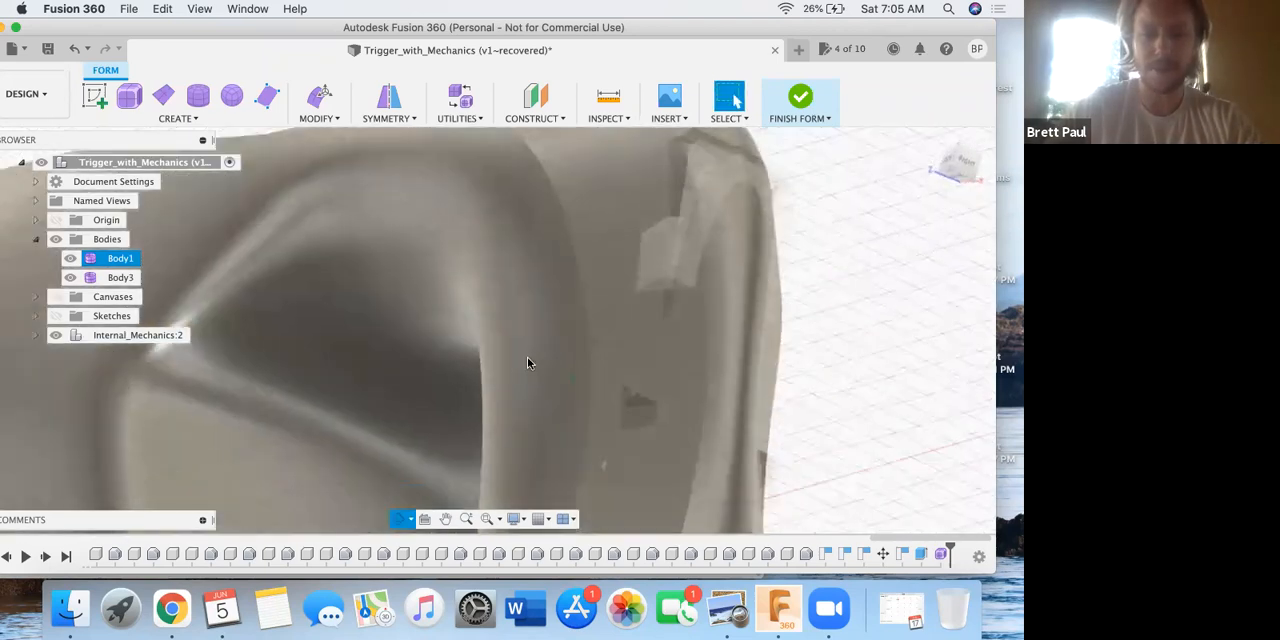
{"action": "scroll", "coordinate": [528, 358], "scroll_direction": "up", "scroll_amount": 6}
{"action": "scroll", "coordinate": [540, 358], "scroll_direction": "down", "scroll_amount": 10}
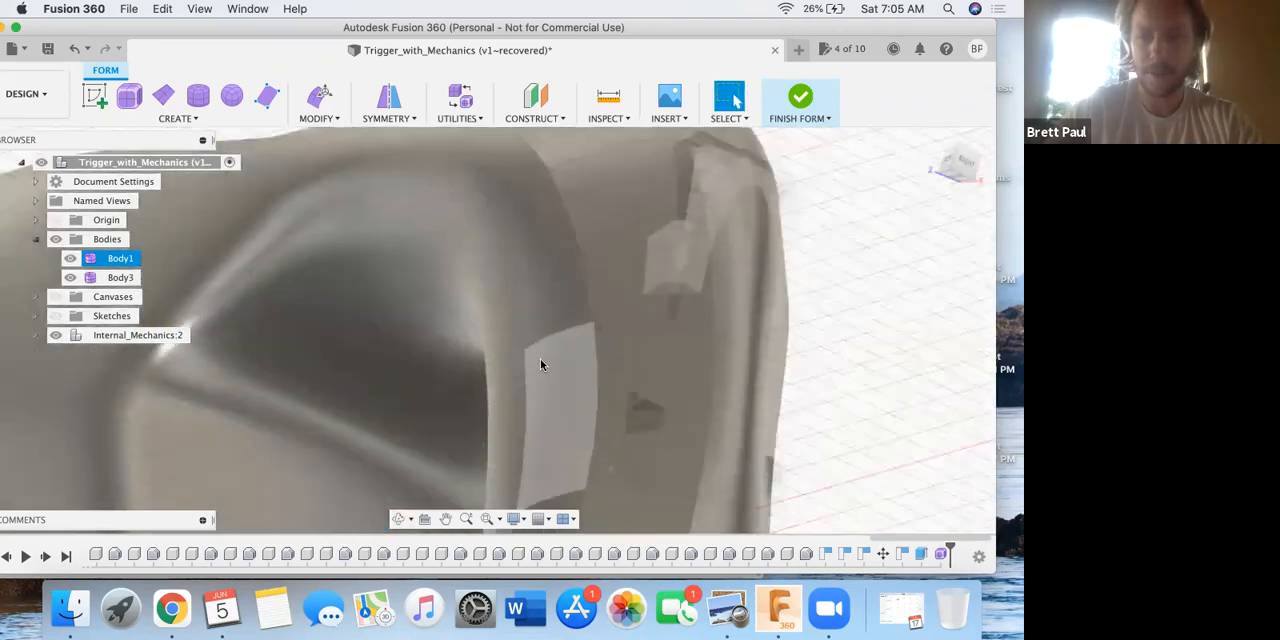
{"action": "scroll", "coordinate": [690, 291], "scroll_direction": "down", "scroll_amount": 3}
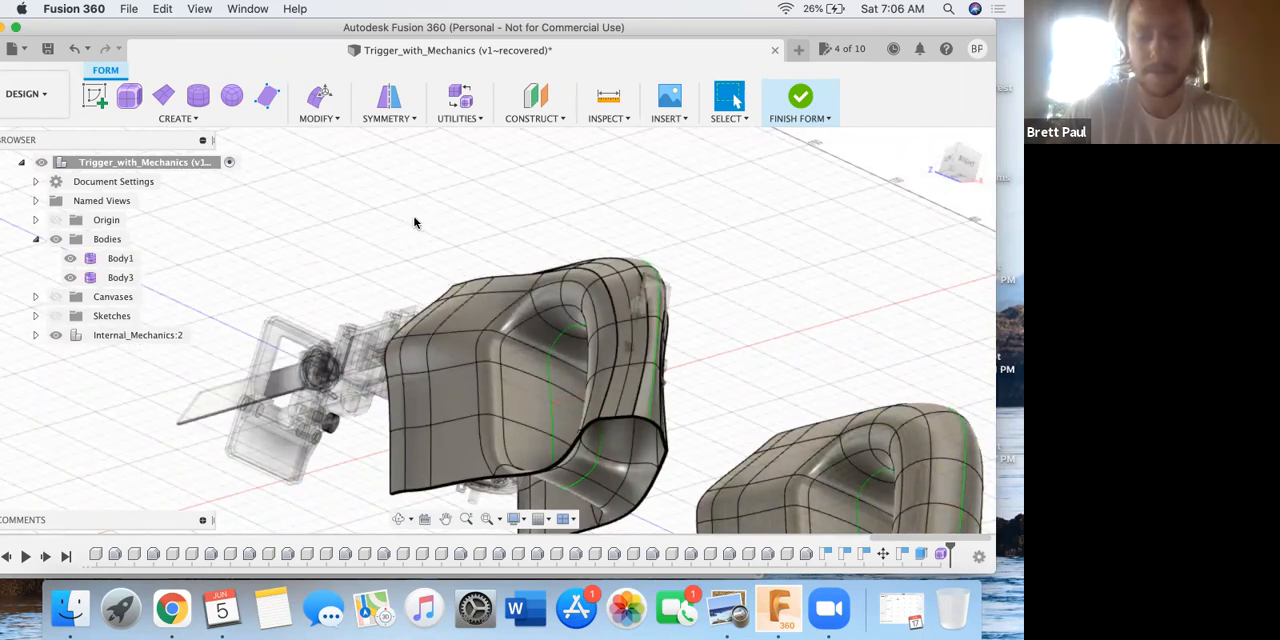
Move the form body Body1 10 mm in the X direction with Move/Copy.
{"action": "key", "text": "m"}
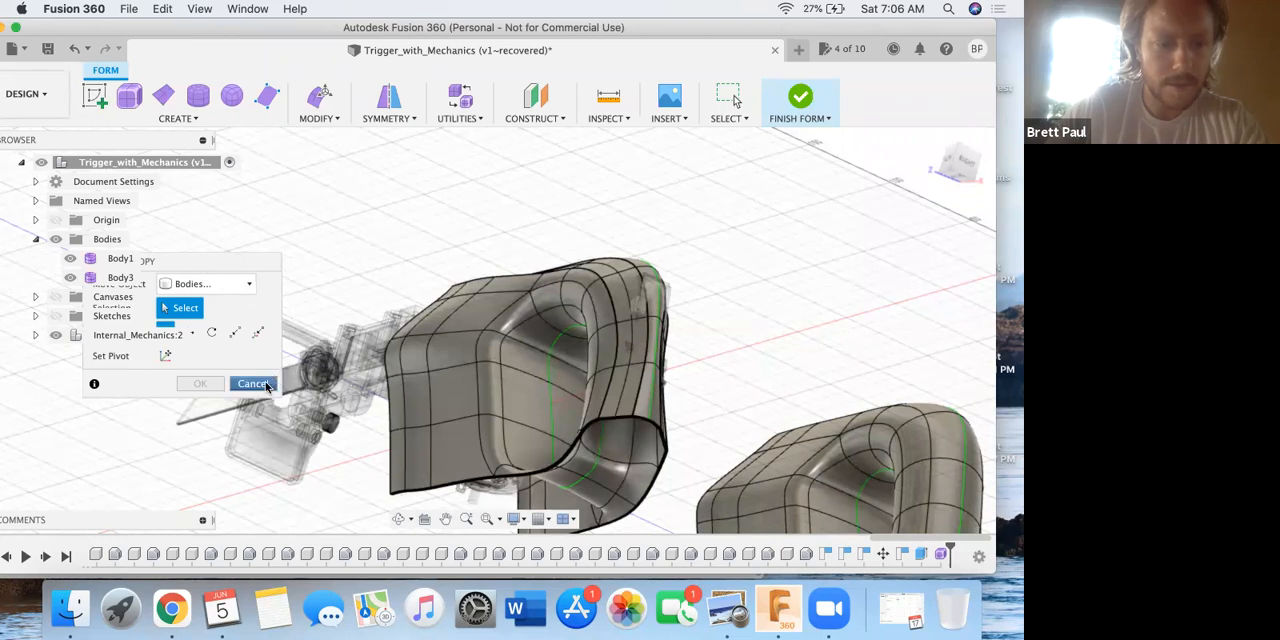
{"action": "left_click", "coordinate": [330, 118]}
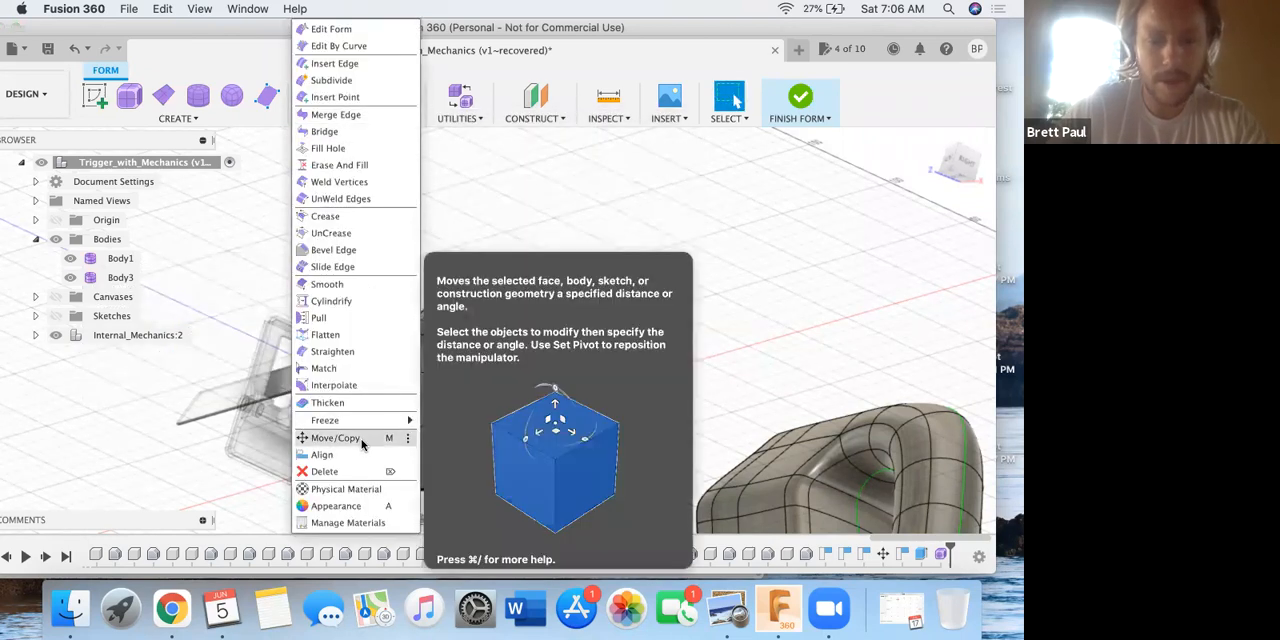
{"action": "left_click", "coordinate": [597, 259]}
{"action": "left_click", "coordinate": [446, 337]}
{"action": "left_click", "coordinate": [463, 344]}
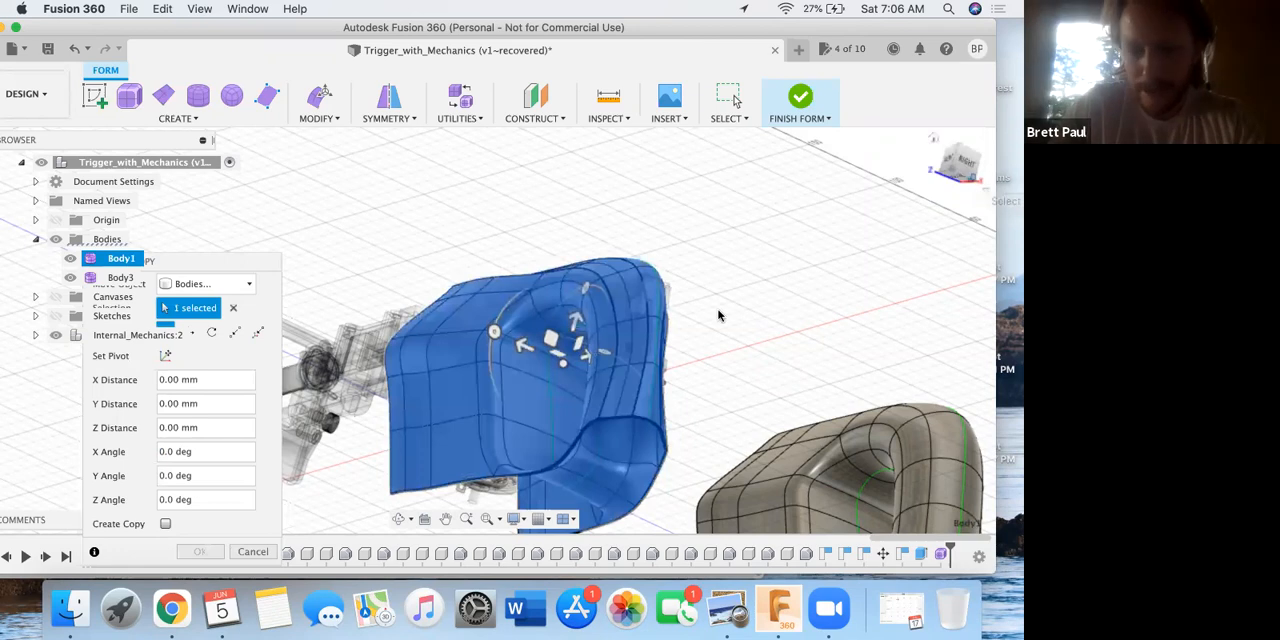
{"action": "left_click_drag", "start_coordinate": [589, 359], "coordinate": [592, 350]}
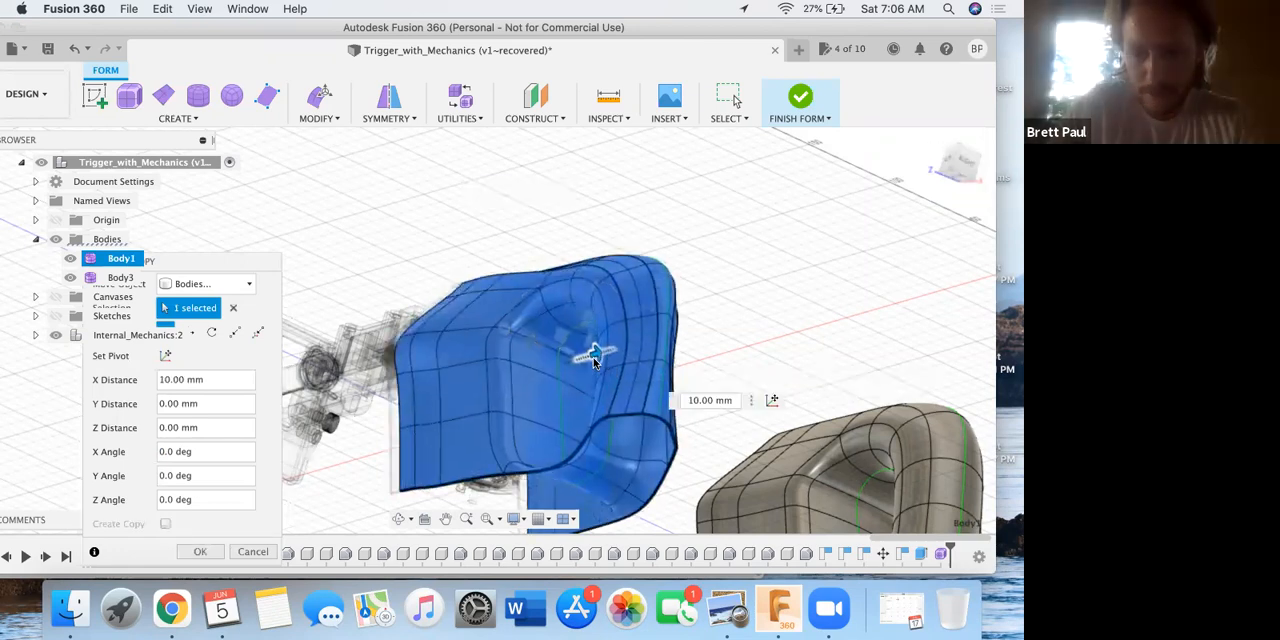
{"action": "left_click", "coordinate": [202, 551]}
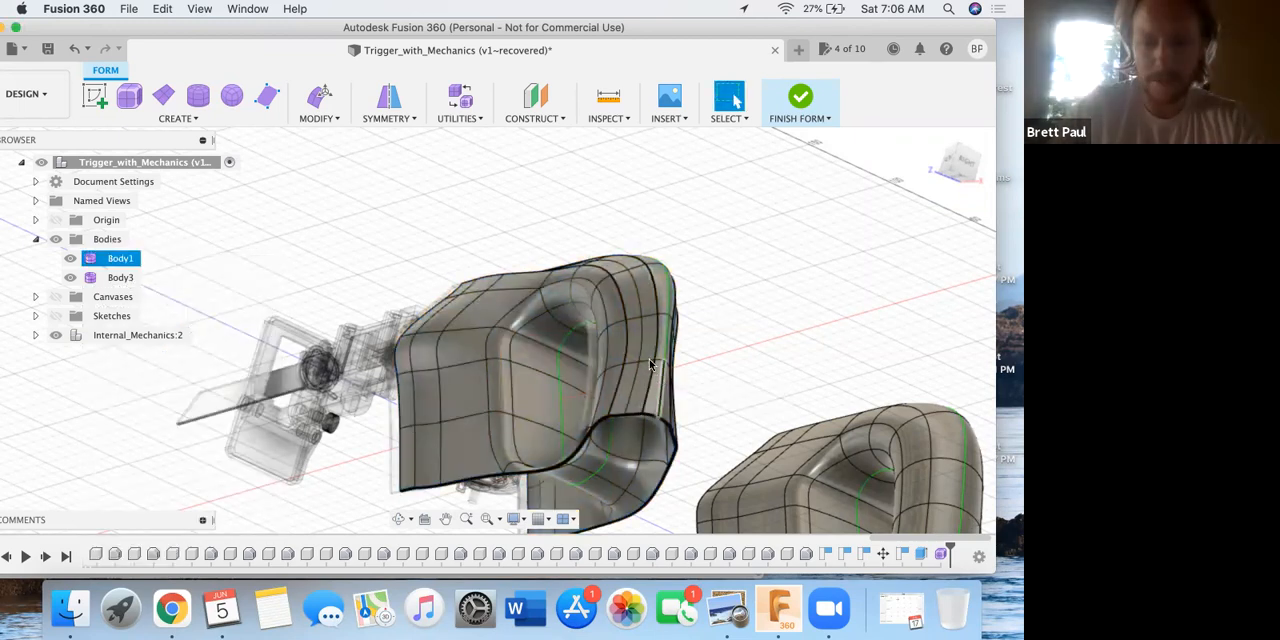
Finish the form and check the moved handle's rear grip wall against the internal mechanics from several angles.
{"action": "scroll", "coordinate": [647, 366], "scroll_direction": "down", "scroll_amount": 2}
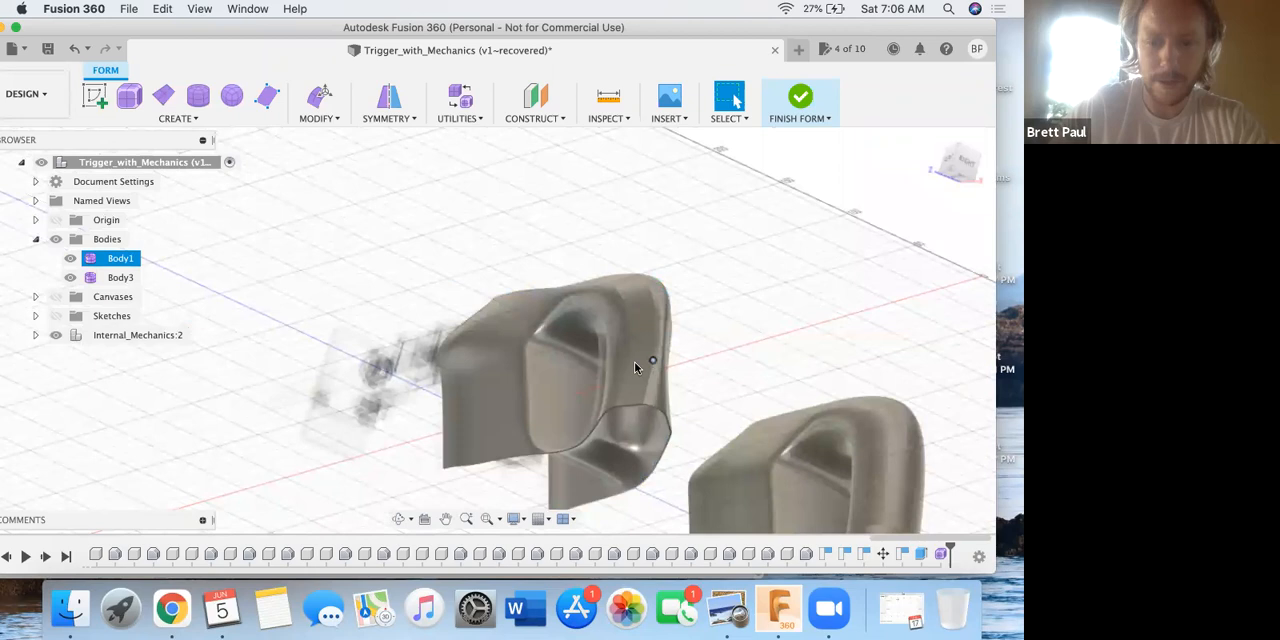
{"action": "scroll", "coordinate": [634, 367], "scroll_direction": "up", "scroll_amount": 5}
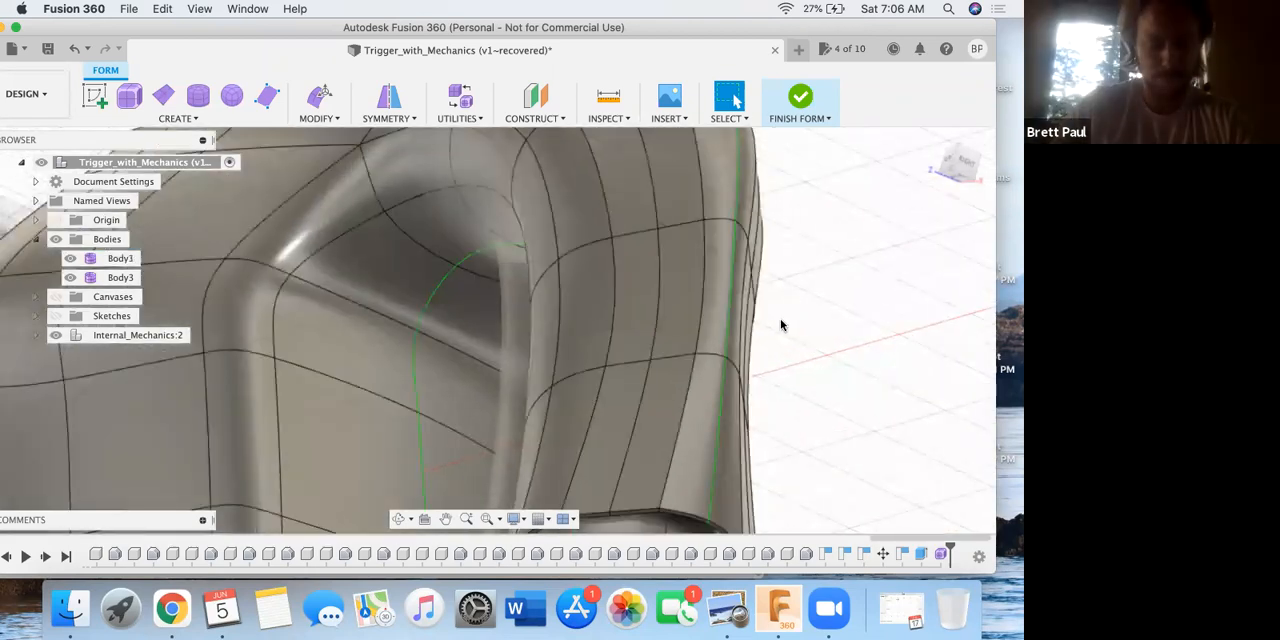
{"action": "mouse_move", "coordinate": [766, 323]}
{"action": "middle_mouse_down", "text": "shift"}
{"action": "mouse_move", "coordinate": [766, 255]}
{"action": "mouse_move", "coordinate": [783, 331]}
{"action": "middle_mouse_up", "text": "shift"}
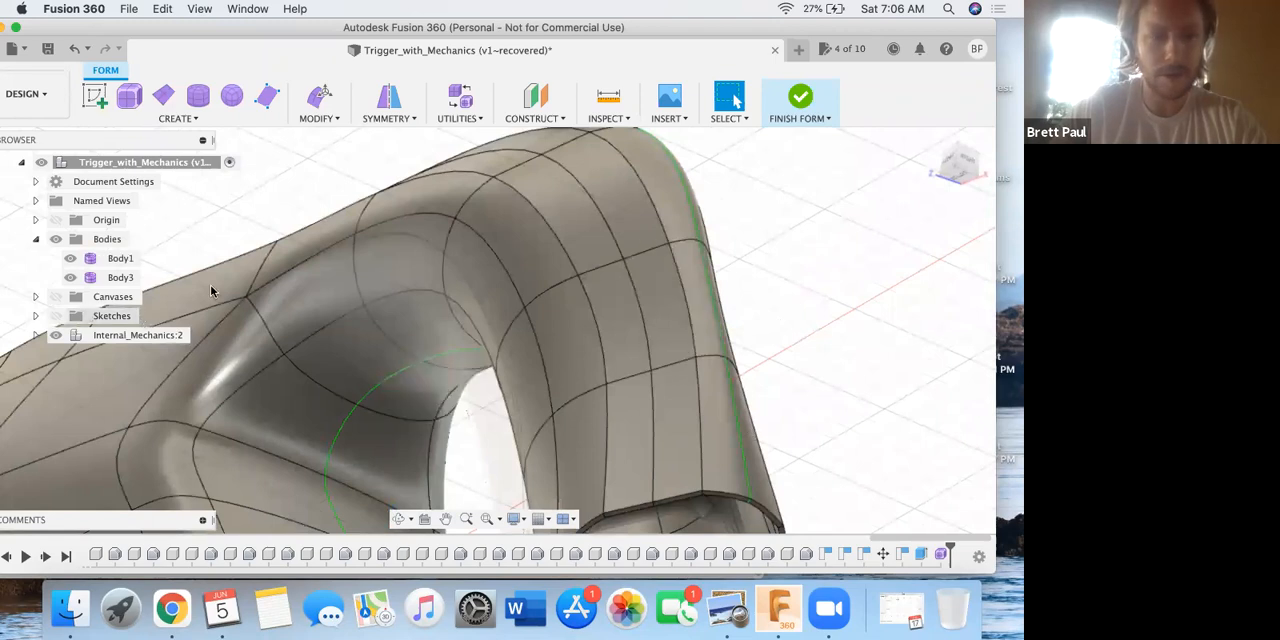
{"action": "left_click", "coordinate": [118, 258]}
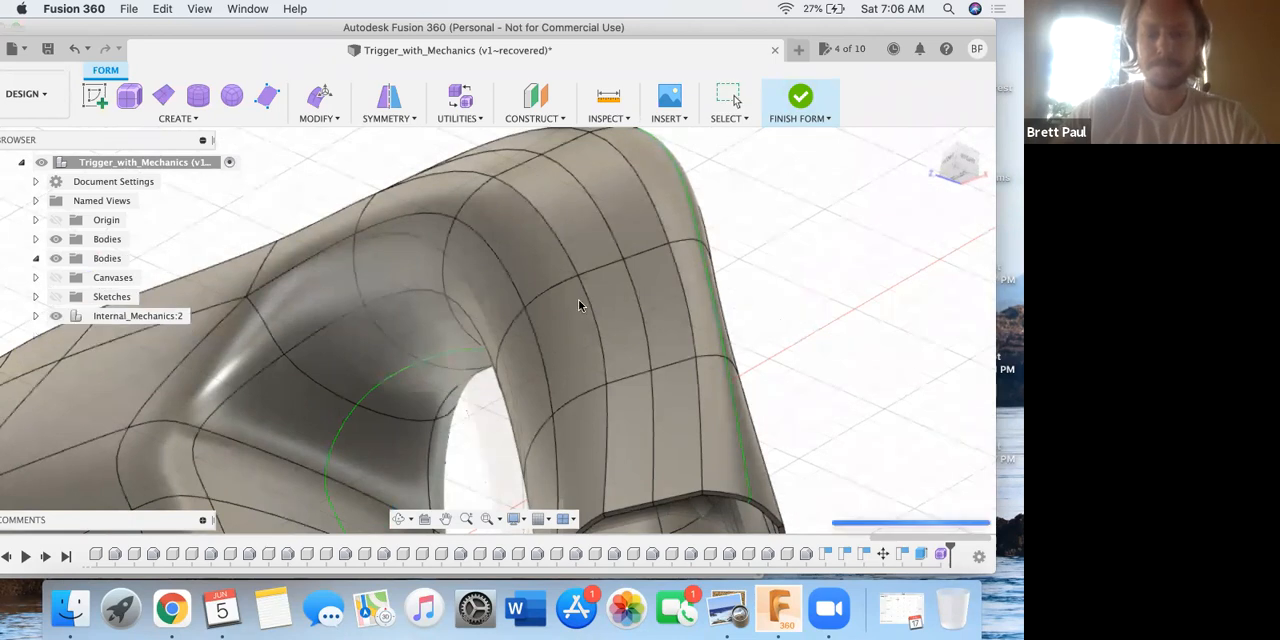
{"action": "mouse_move", "coordinate": [790, 325]}
{"action": "middle_mouse_down", "text": "shift"}
{"action": "mouse_move", "coordinate": [769, 254]}
{"action": "mouse_move", "coordinate": [805, 343]}
{"action": "middle_mouse_up", "text": "shift"}
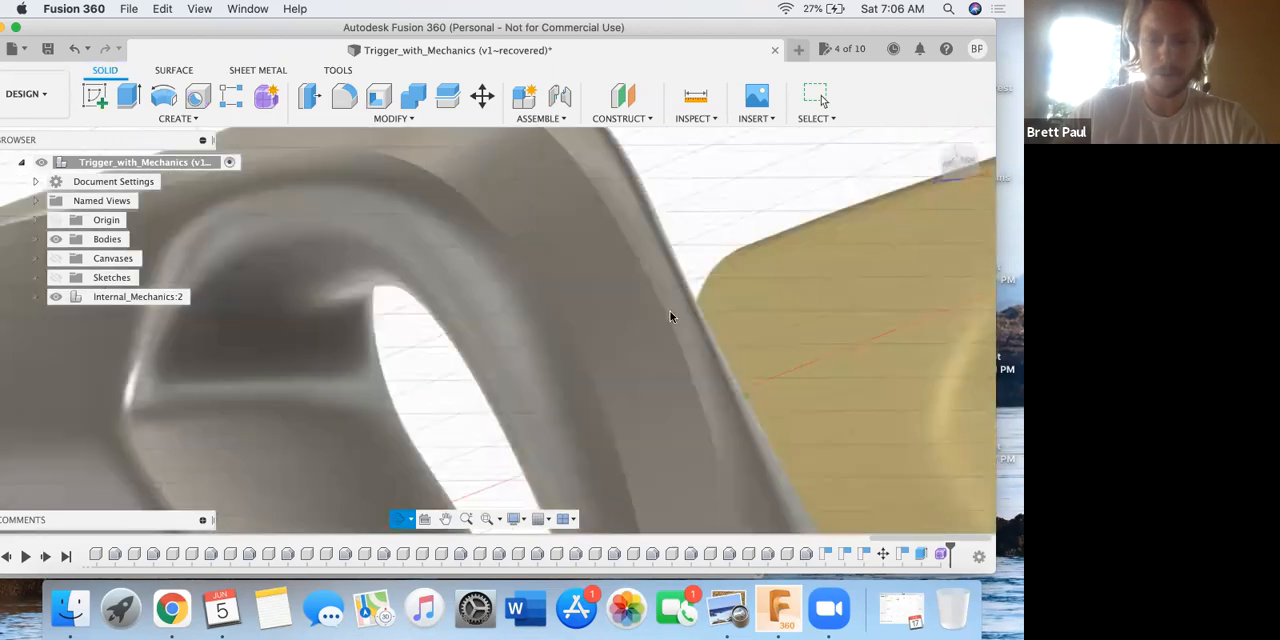
{"action": "scroll", "coordinate": [586, 329], "scroll_direction": "up", "scroll_amount": 2}
{"action": "scroll", "coordinate": [461, 335], "scroll_direction": "down", "scroll_amount": 8}
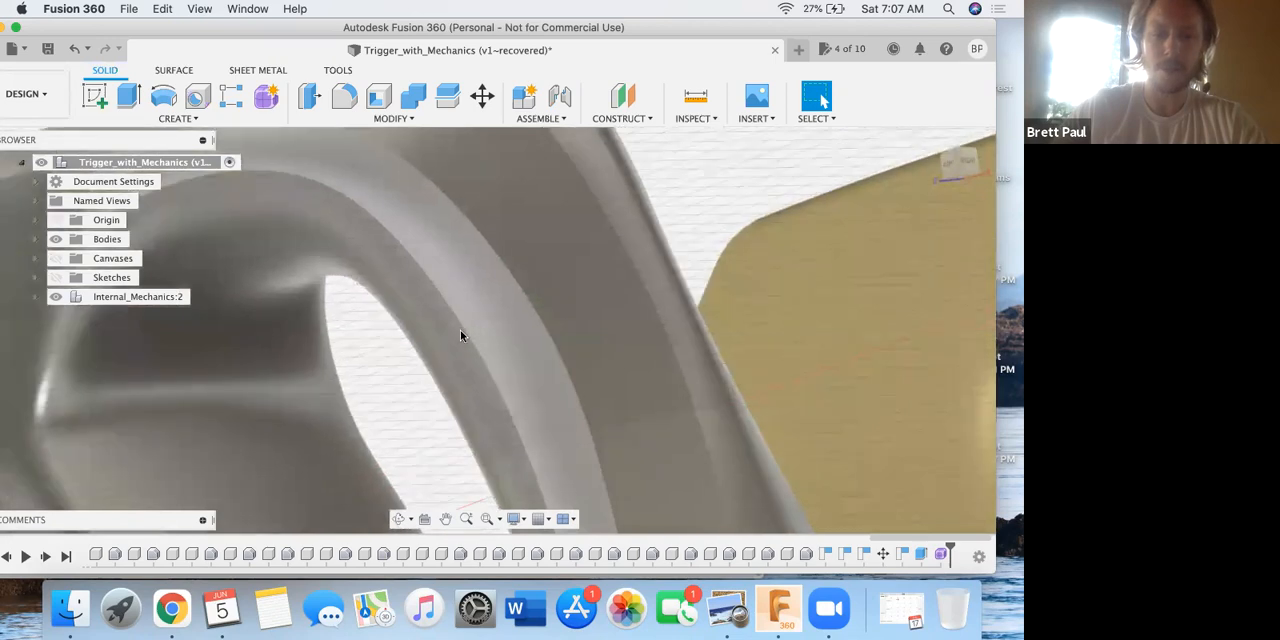
{"action": "middle_click_drag", "start_coordinate": [412, 311], "coordinate": [491, 314], "text": "shift"}
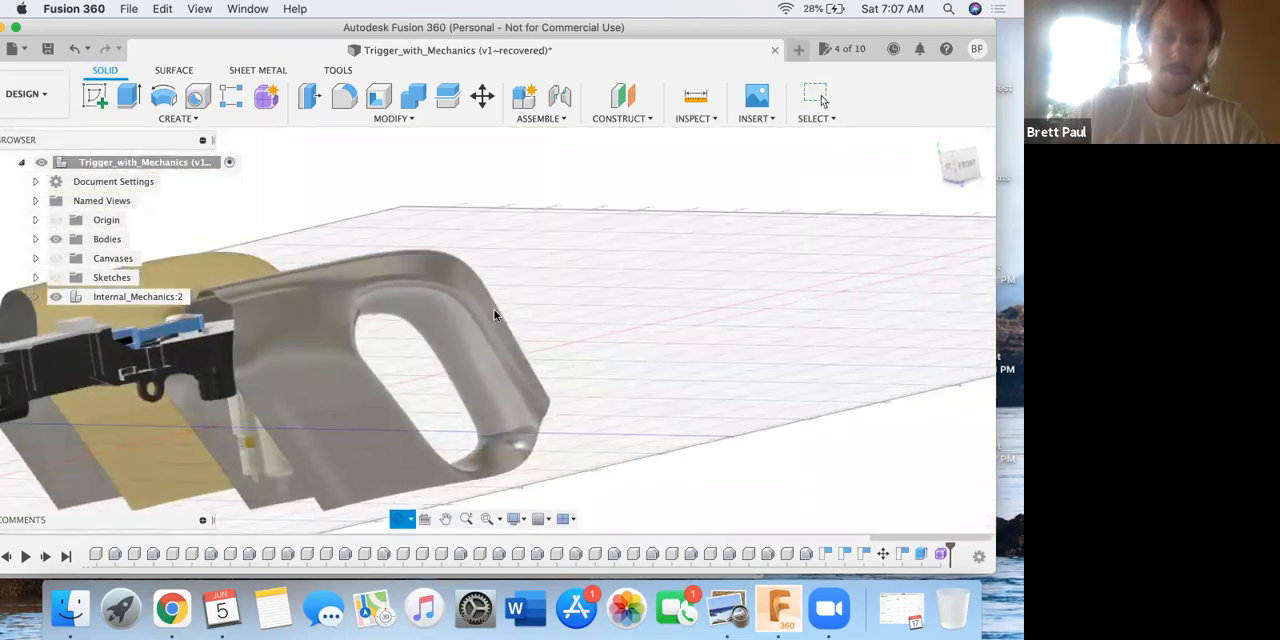